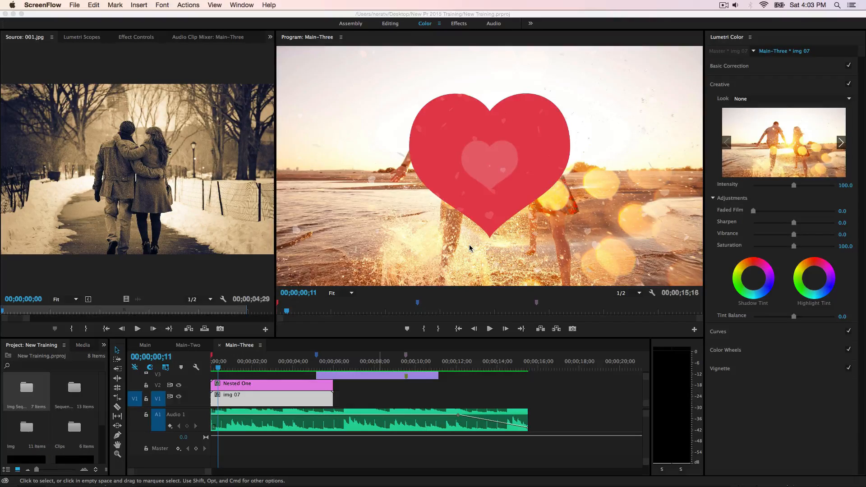
# Step: Play back the Main-Three sequence to preview its heart-shaped photo transitions
pyautogui.click(437, 400)
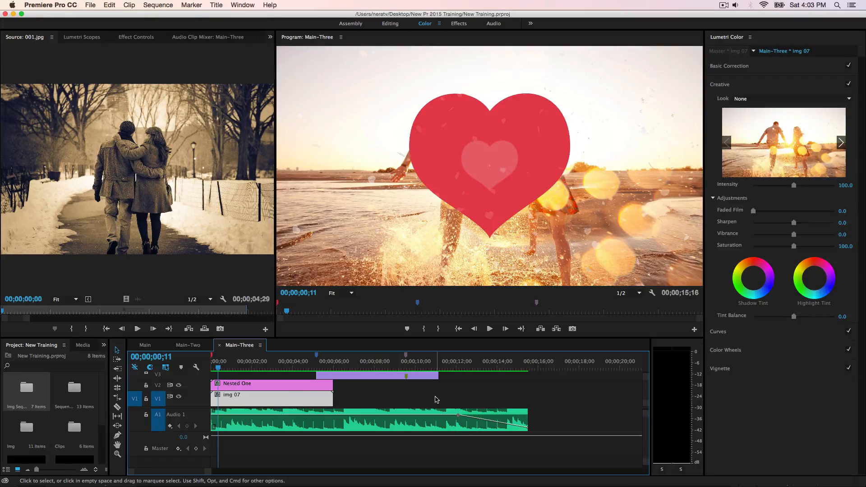
pyautogui.press('space')
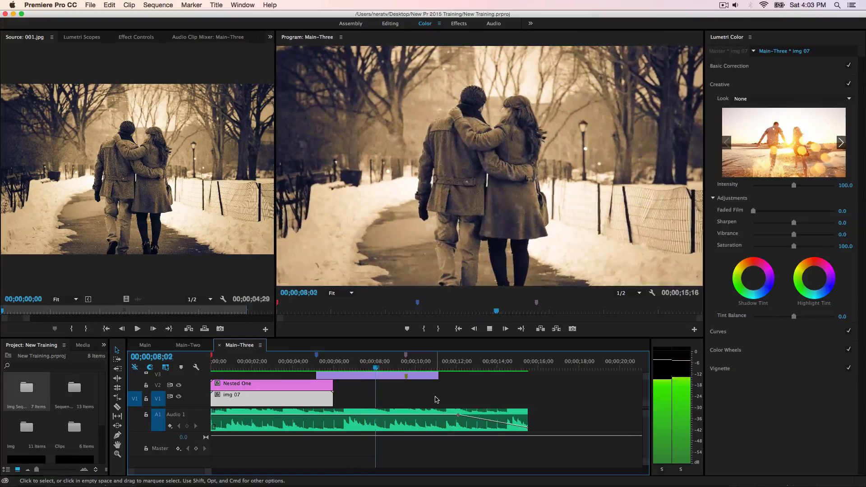
pyautogui.scroll(3, 437, 400)
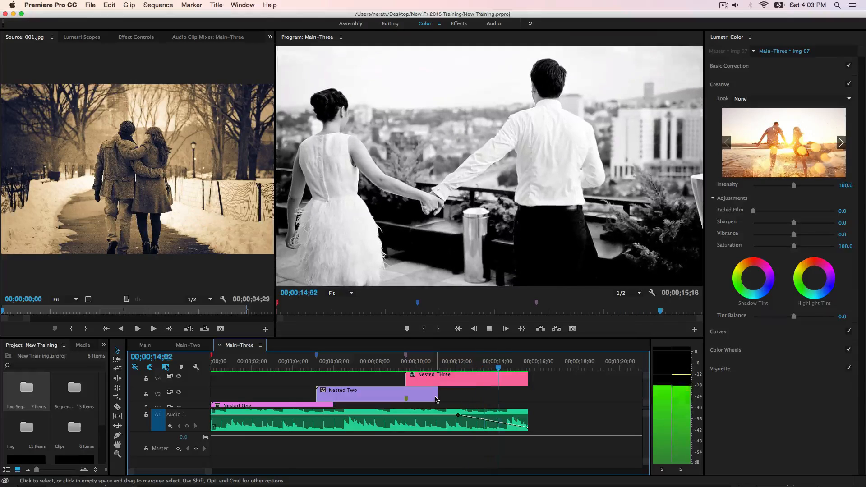
pyautogui.press('space')
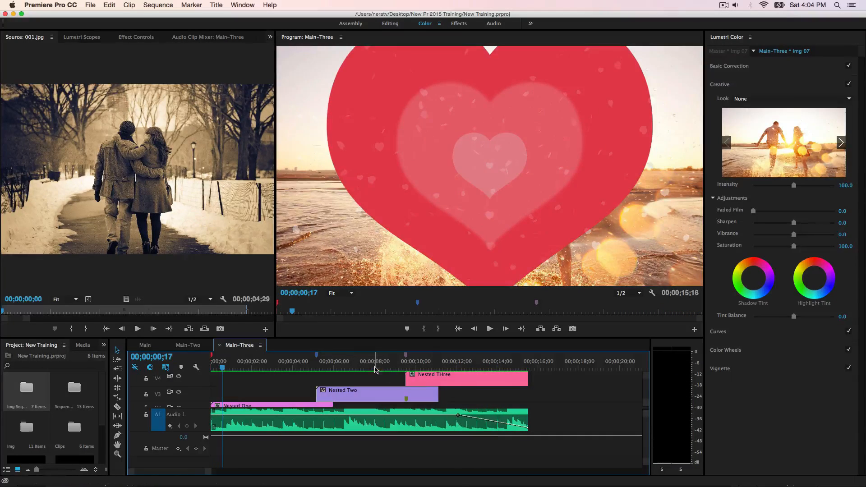
# Step: Play back the Main-Two and Main sequences from their starts and return to the Main-Three sequence
pyautogui.click(197, 348)
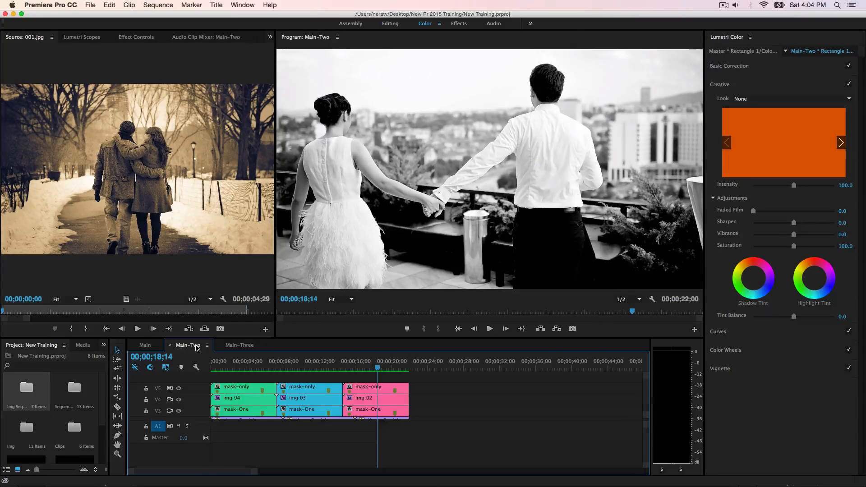
pyautogui.moveTo(379, 370); pyautogui.dragTo(198, 371)
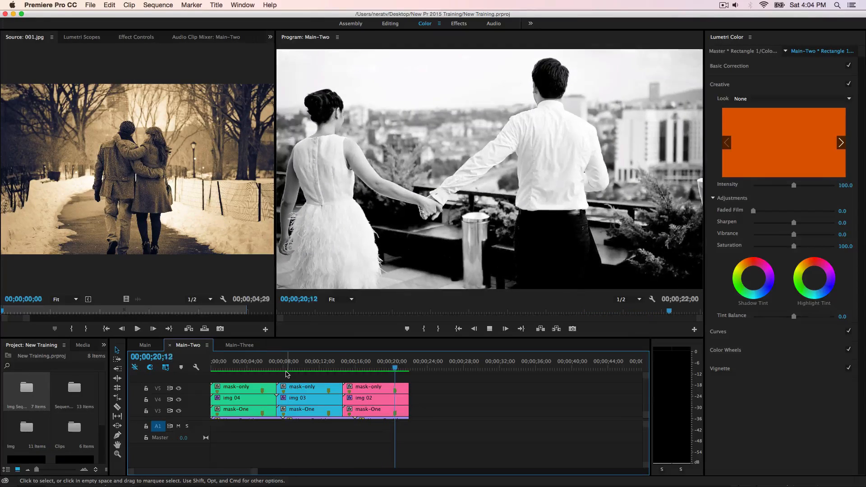
pyautogui.press('space')
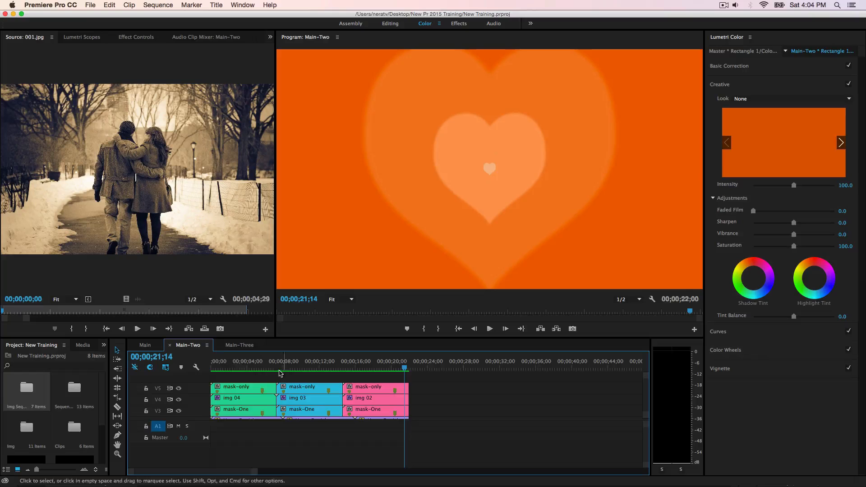
pyautogui.click(146, 346)
pyautogui.moveTo(228, 369); pyautogui.dragTo(212, 368)
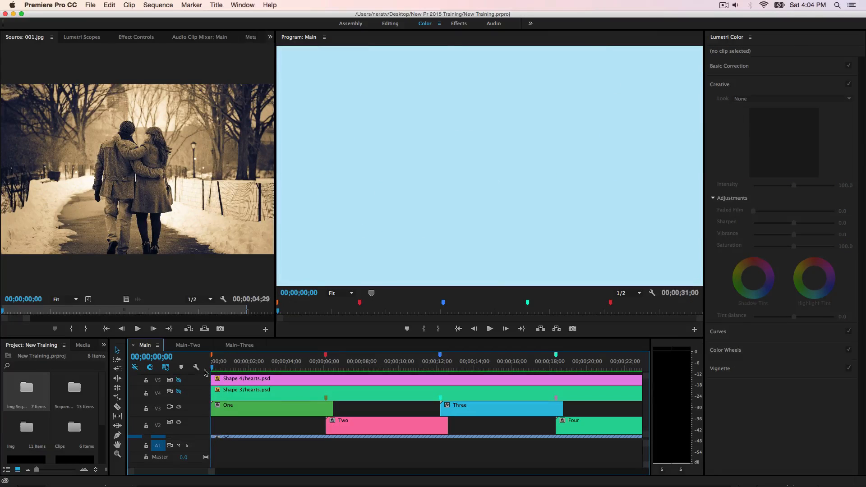
pyautogui.press('space')
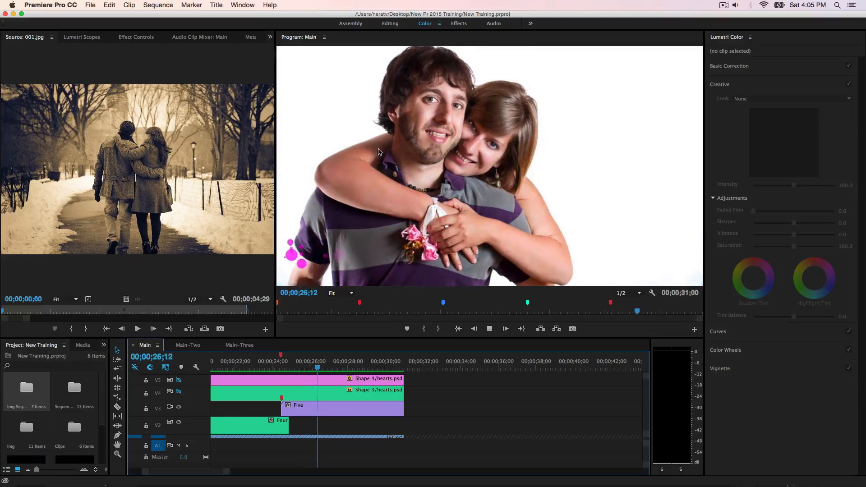
pyautogui.click(242, 347)
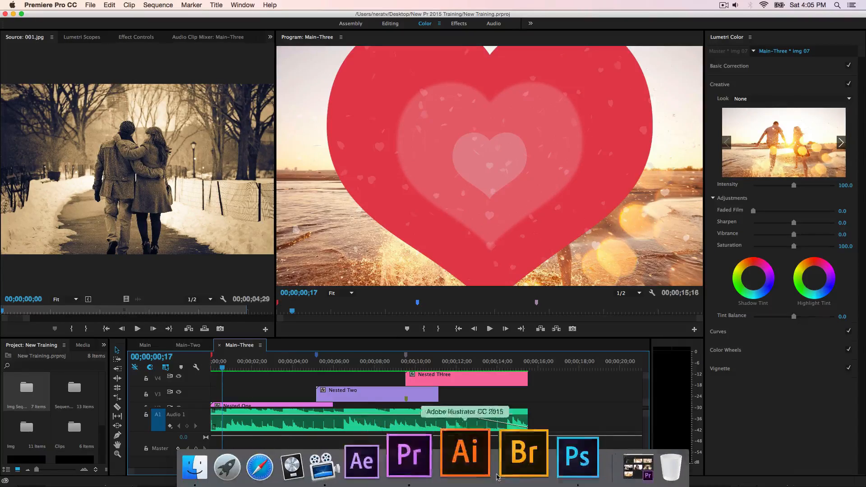
# Step: Switch to Photoshop and fit the blank canvas to the screen
pyautogui.click(542, 469)
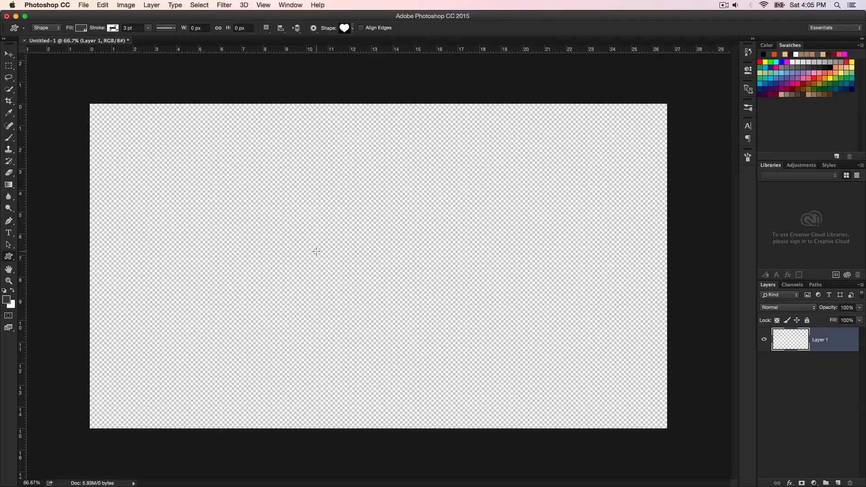
pyautogui.press('z')
pyautogui.rightClick(302, 231)
pyautogui.click(336, 238)
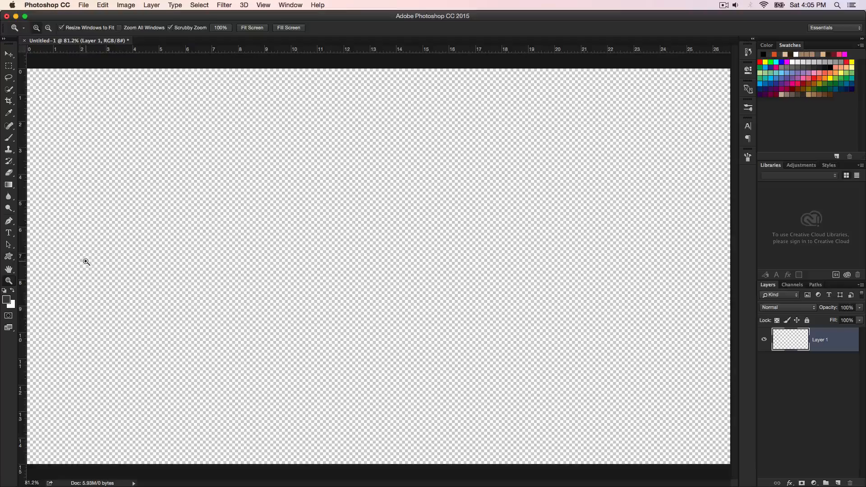
# Step: Draw a heart about 1140 × 1027 px outward from its center with the Custom Shape tool
pyautogui.press('u')
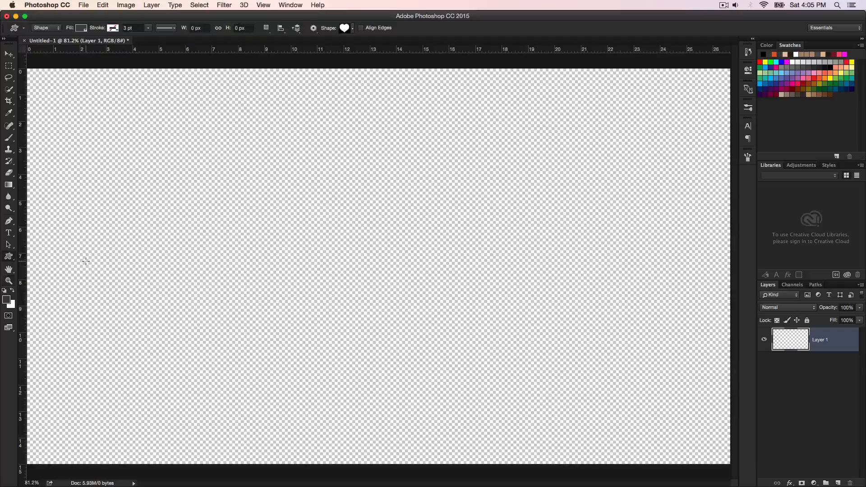
pyautogui.click(352, 28)
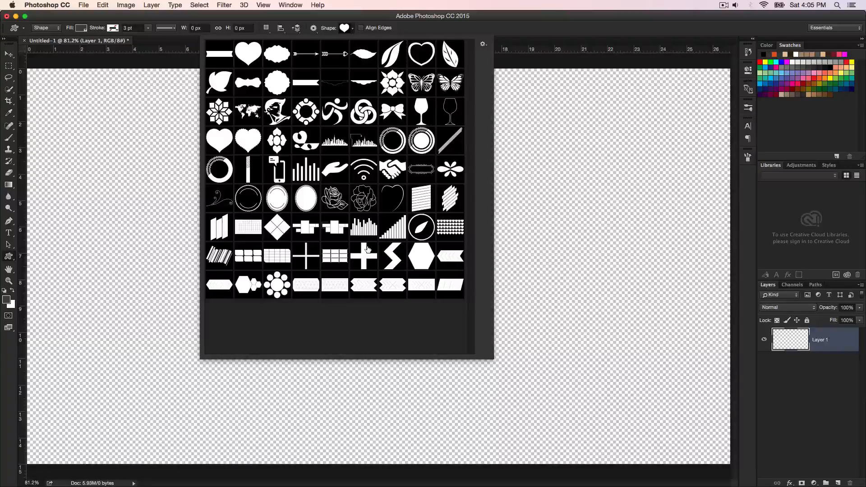
pyautogui.click(533, 269)
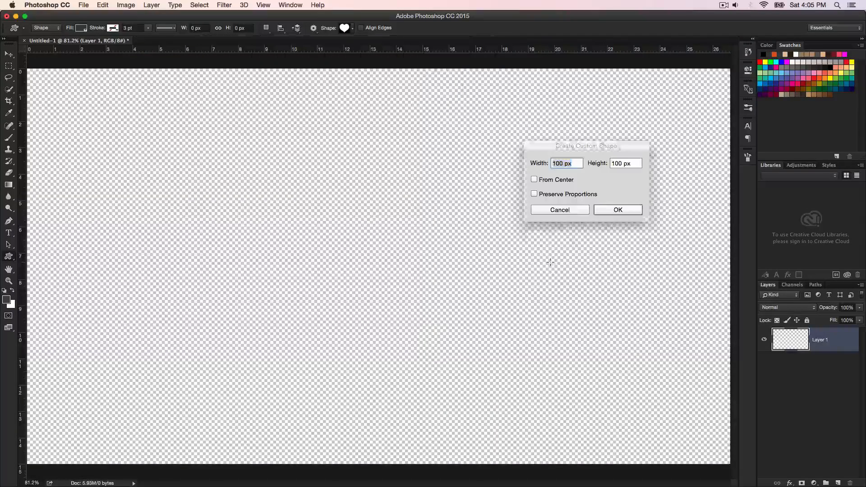
pyautogui.click(560, 209)
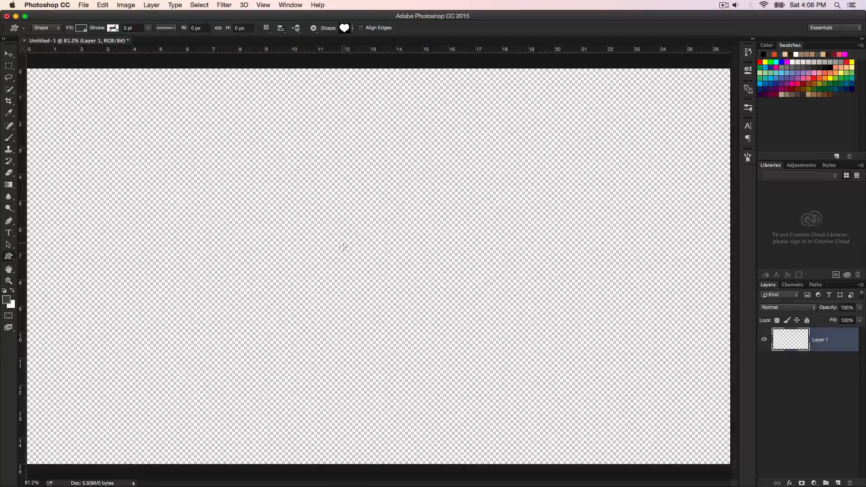
pyautogui.moveTo(343, 246); pyautogui.dragTo(553, 428)
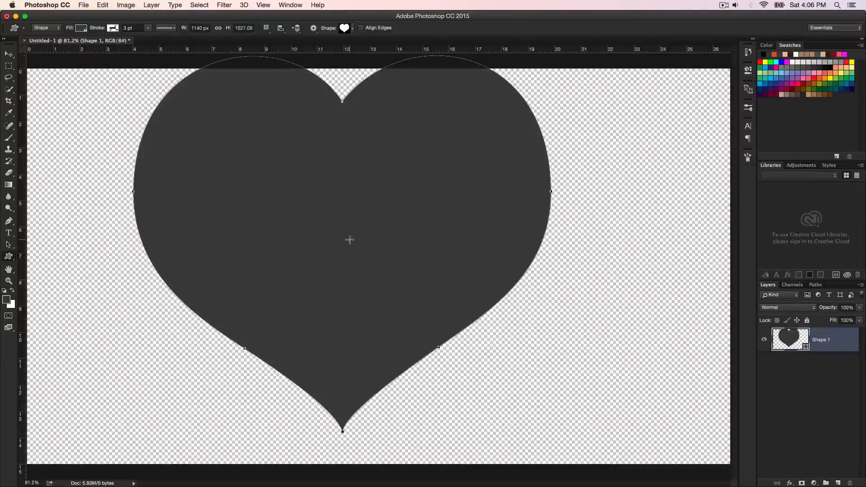
# Step: Center the heart shape vertically and horizontally on the canvas, and clear the selection
pyautogui.press('super+a')
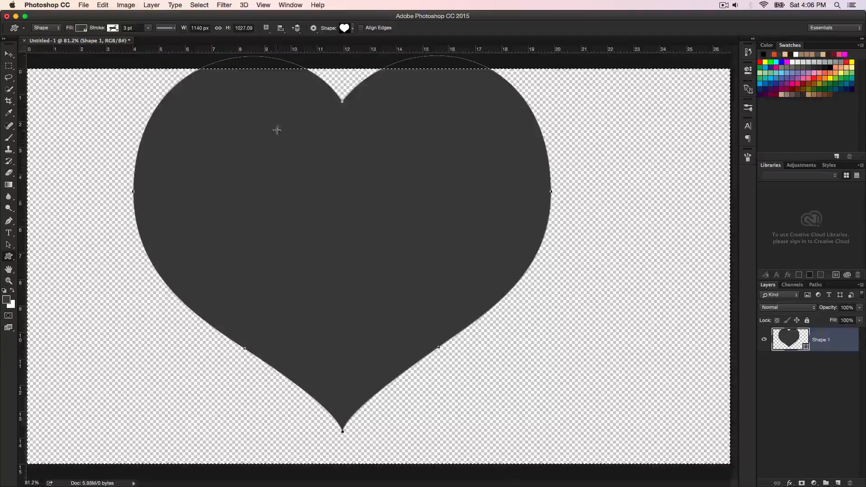
pyautogui.press('v')
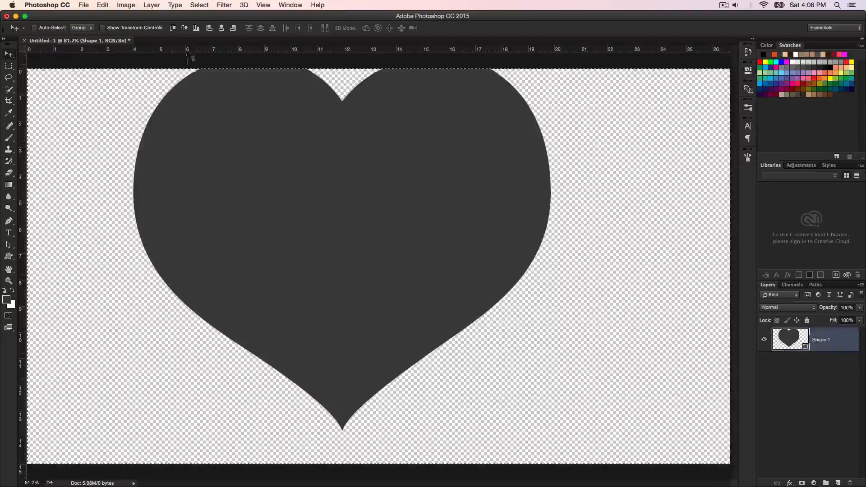
pyautogui.click(184, 28)
pyautogui.click(221, 28)
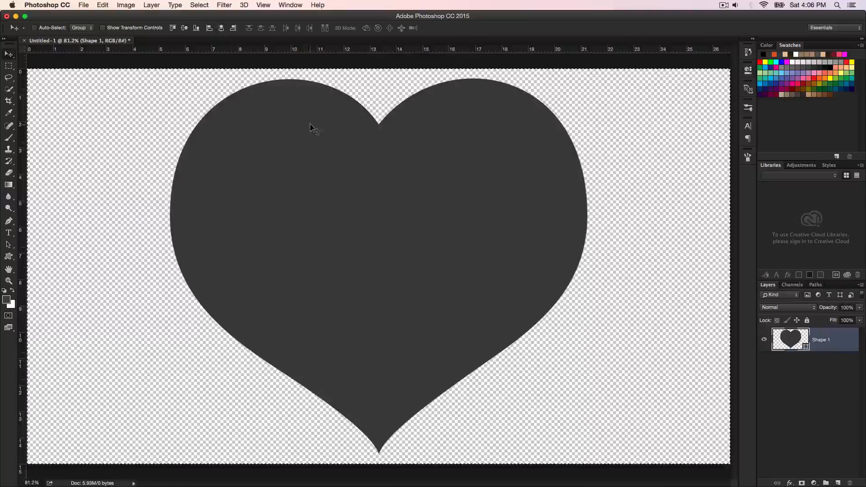
pyautogui.press('super+d')
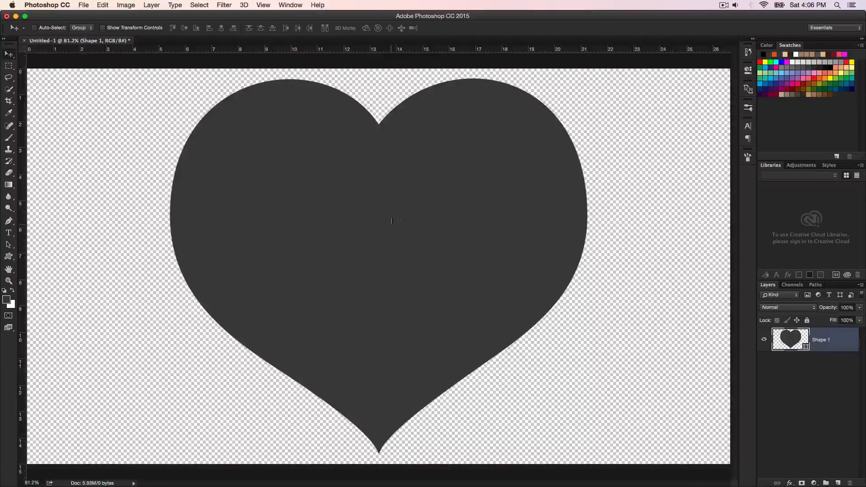
# Step: Scale the heart up slightly around its center with Free Transform to fill the canvas height
pyautogui.press('super')
pyautogui.press('super+t')
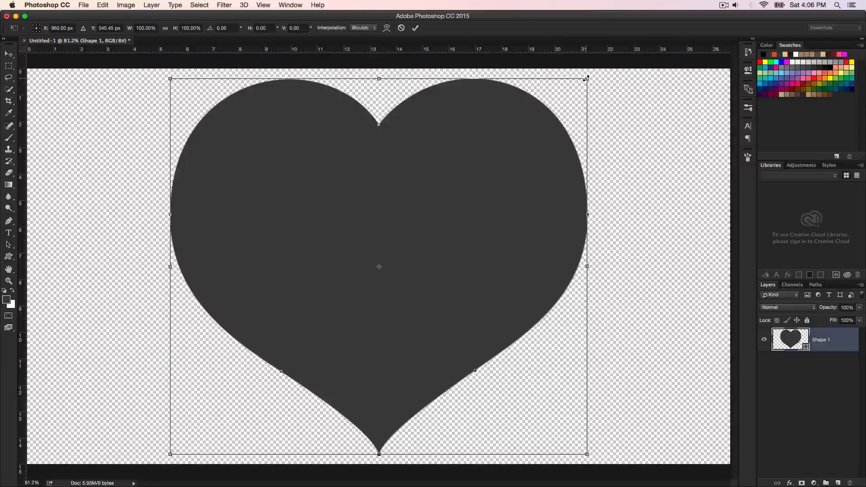
pyautogui.moveTo(587, 78); pyautogui.dragTo(599, 72)
pyautogui.press('Return')
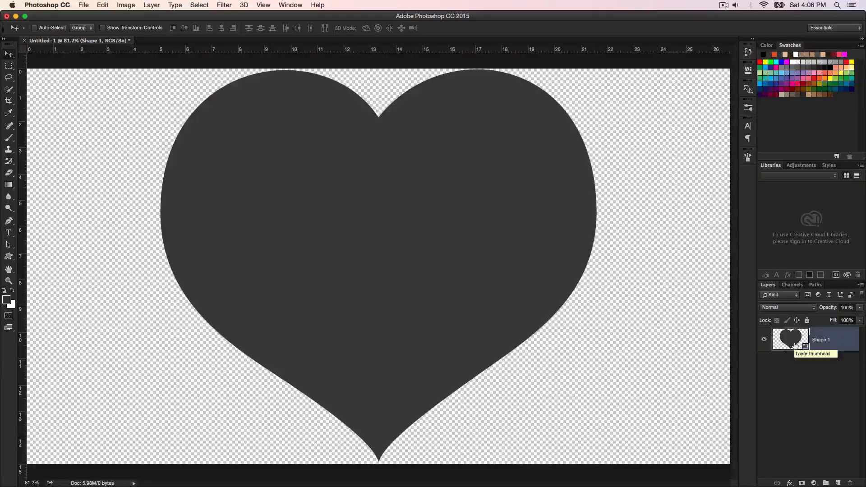
# Step: Duplicate the heart layer four times and leave no layer selected
pyautogui.press('super+j')
pyautogui.press('super+j')
pyautogui.press('super+j')
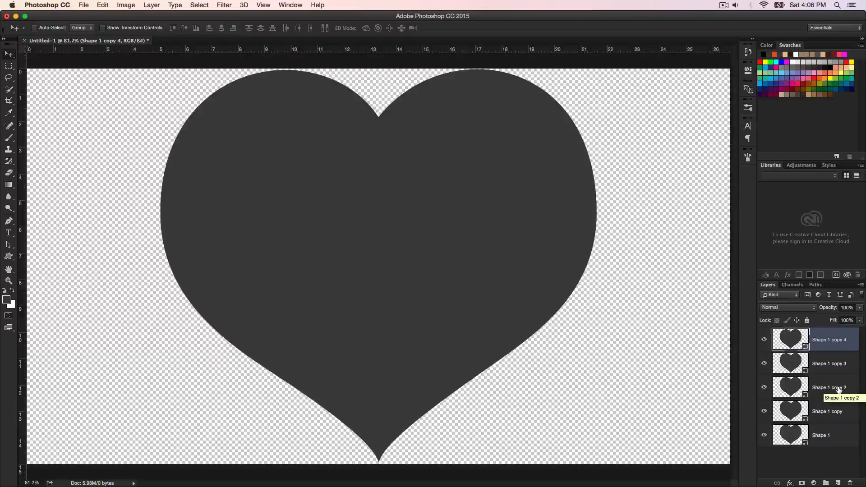
pyautogui.click(837, 471)
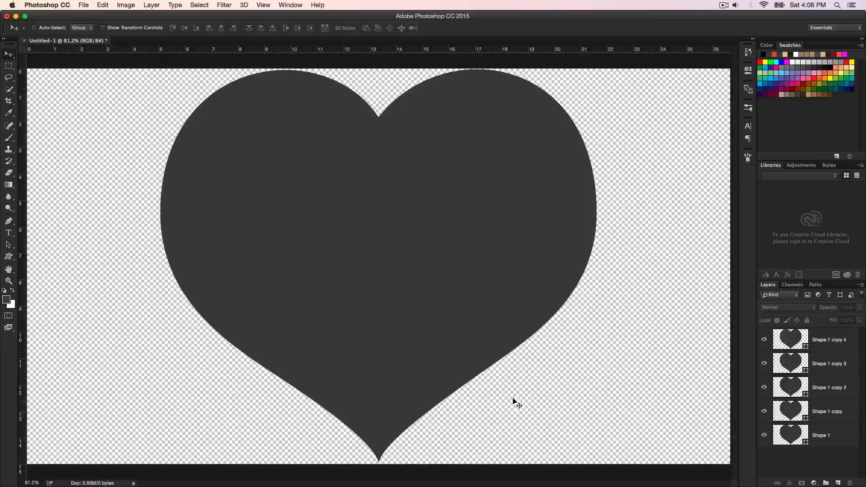
# Step: Create a rectangle 11920 px wide and 1080 px high with the Rectangle Tool
pyautogui.press('u')
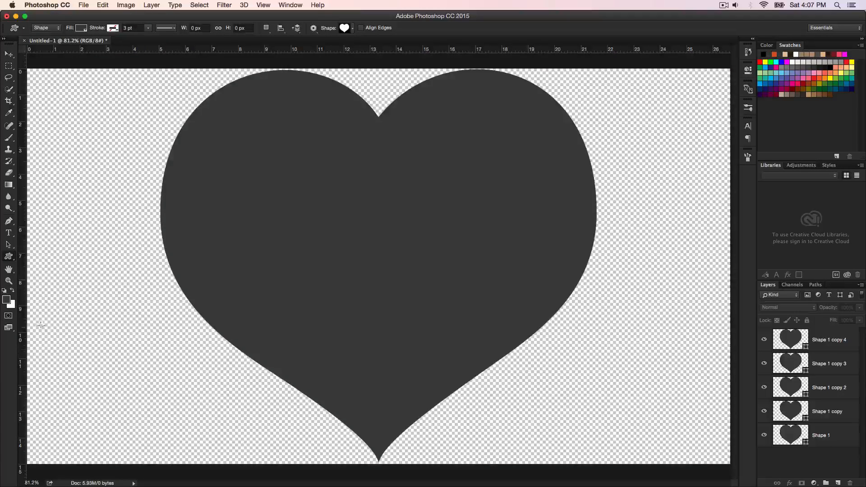
pyautogui.rightClick(9, 261)
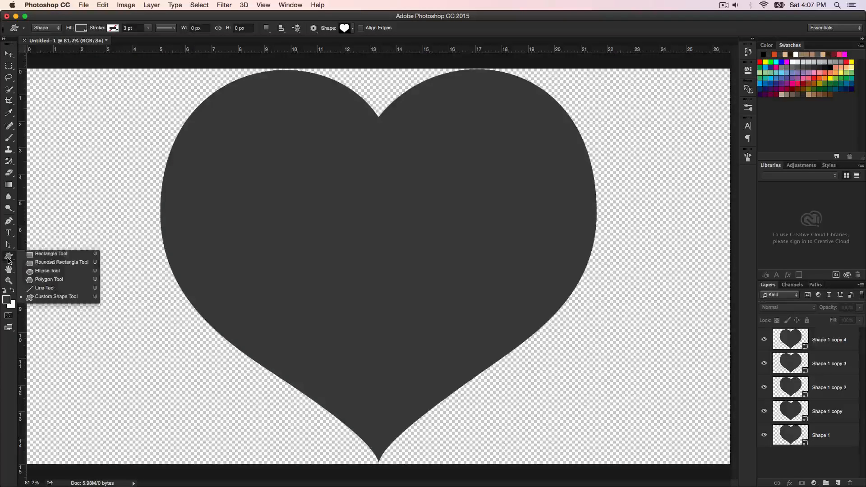
pyautogui.click(45, 253)
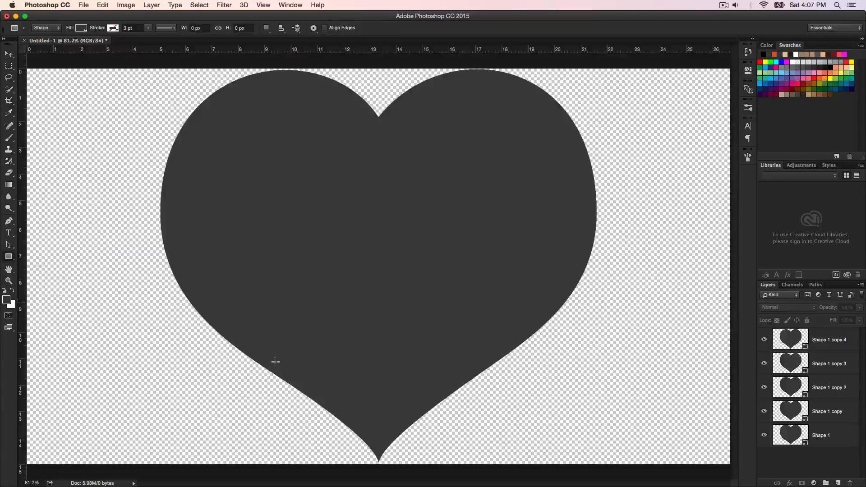
pyautogui.click(388, 236)
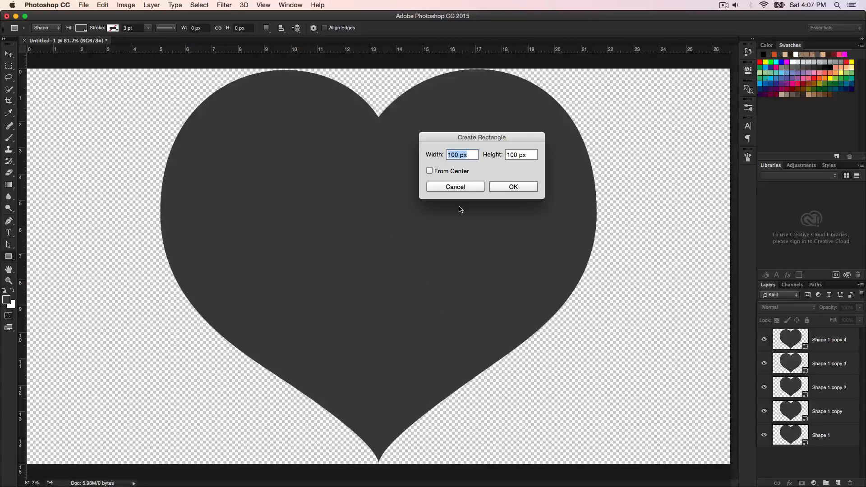
pyautogui.write('11920')
pyautogui.press('Tab')
pyautogui.write('1080')
pyautogui.press('Return')
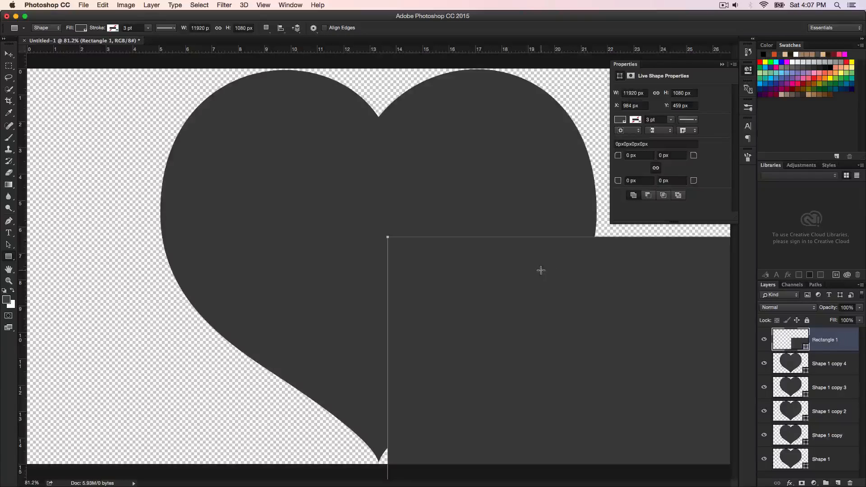
# Step: Center the rectangle on the canvas and move its layer below all the heart layers
pyautogui.press('super+a')
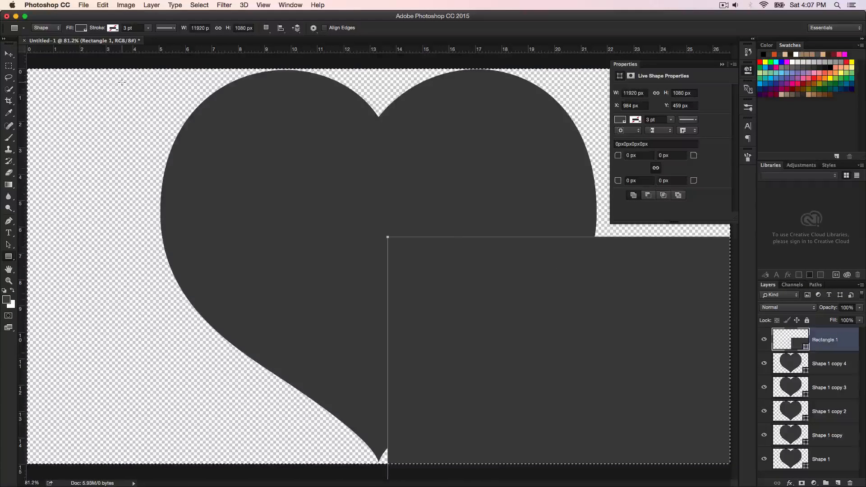
pyautogui.press('v')
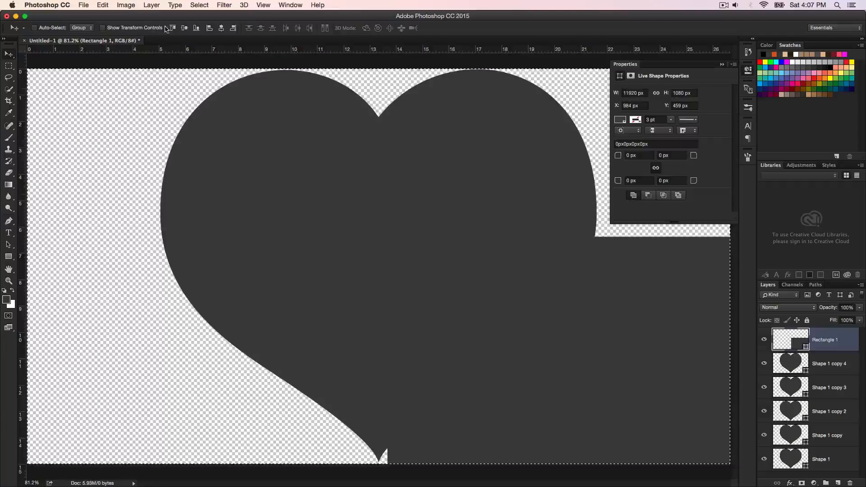
pyautogui.click(221, 29)
pyautogui.click(184, 28)
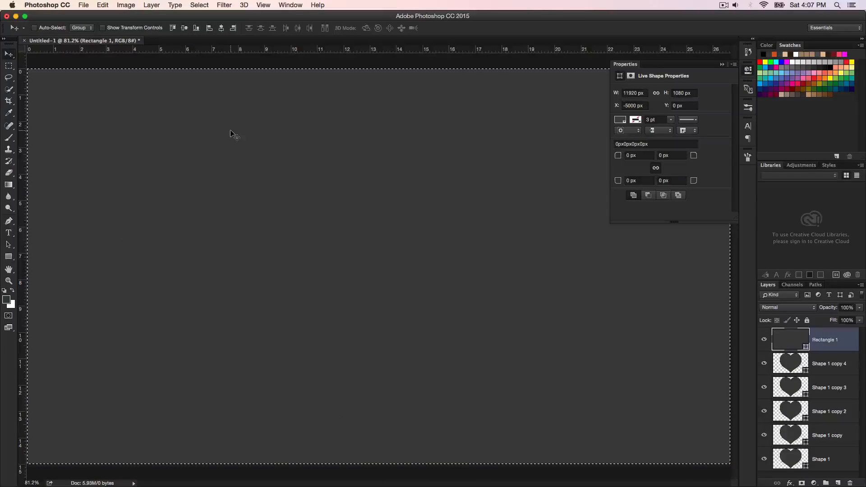
pyautogui.press('super+d')
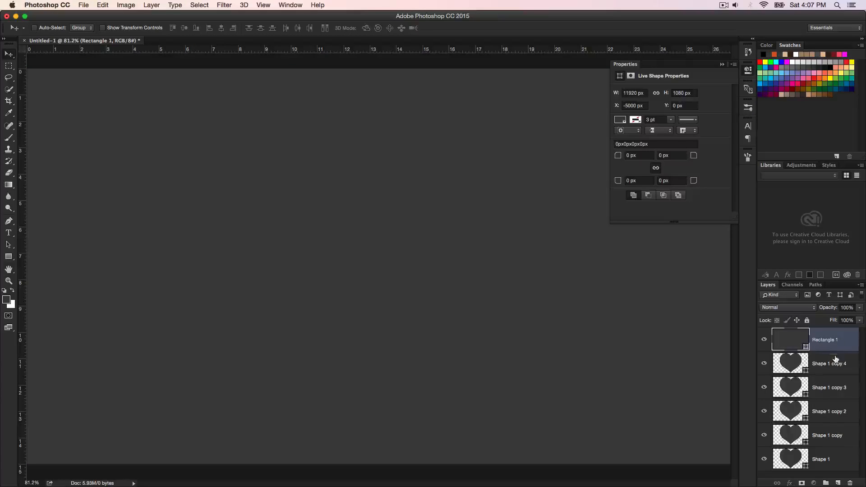
pyautogui.moveTo(836, 359); pyautogui.dragTo(822, 467)
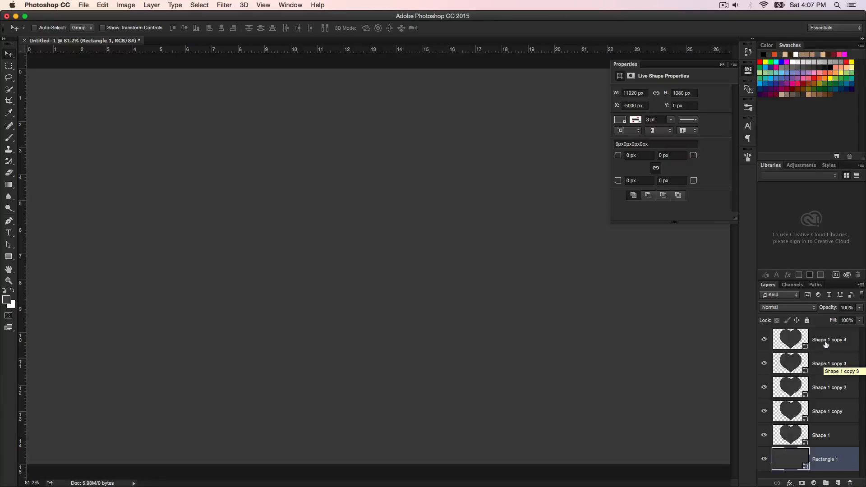
# Step: Rename the rectangle layer to BG
pyautogui.doubleClick(828, 461)
pyautogui.write('BG')
pyautogui.press('Return')
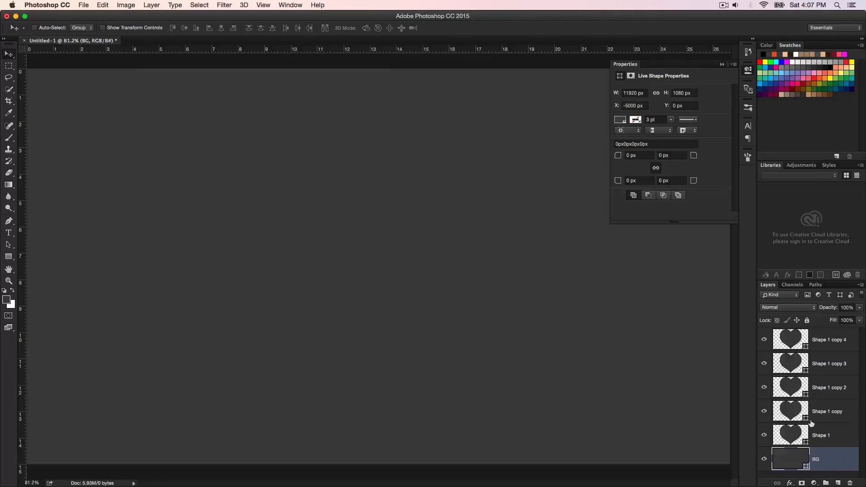
# Step: Rename the five heart layers 1, 2, 3, 4 and 5, going from the lowest heart up to the uppermost
pyautogui.doubleClick(821, 435)
pyautogui.write('1')
pyautogui.doubleClick(826, 411)
pyautogui.write('2')
pyautogui.doubleClick(827, 389)
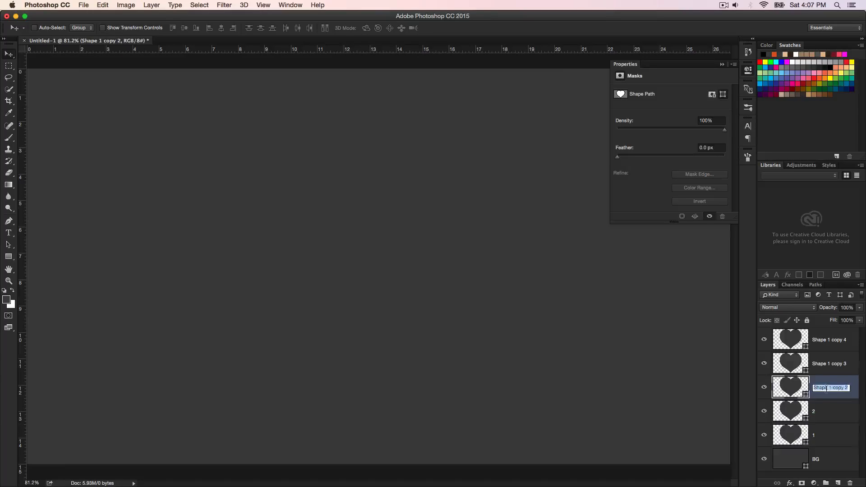
pyautogui.write('3')
pyautogui.doubleClick(826, 364)
pyautogui.write('4')
pyautogui.doubleClick(824, 340)
pyautogui.write('5')
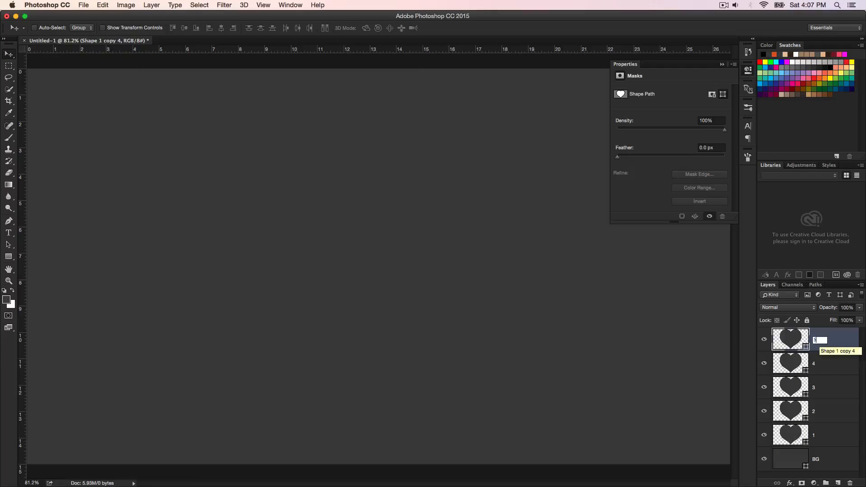
pyautogui.press('Return')
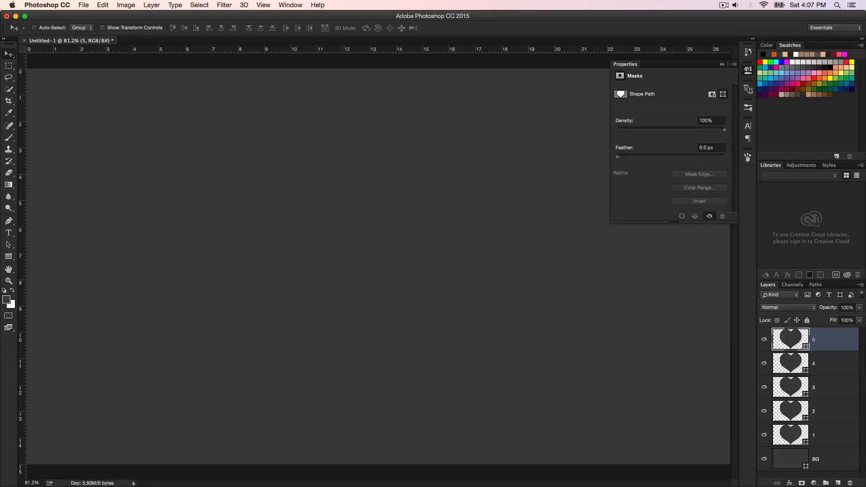
# Step: Set the BG rectangle's fill color to da3040
pyautogui.click(795, 462)
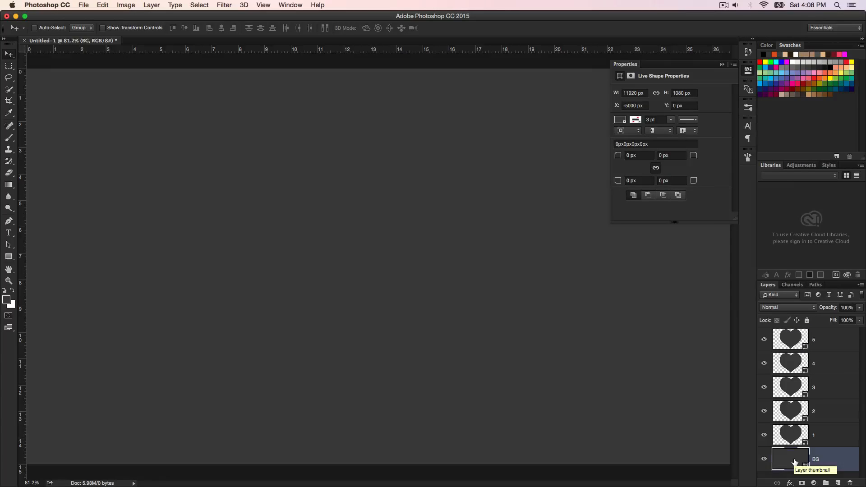
pyautogui.doubleClick(795, 462)
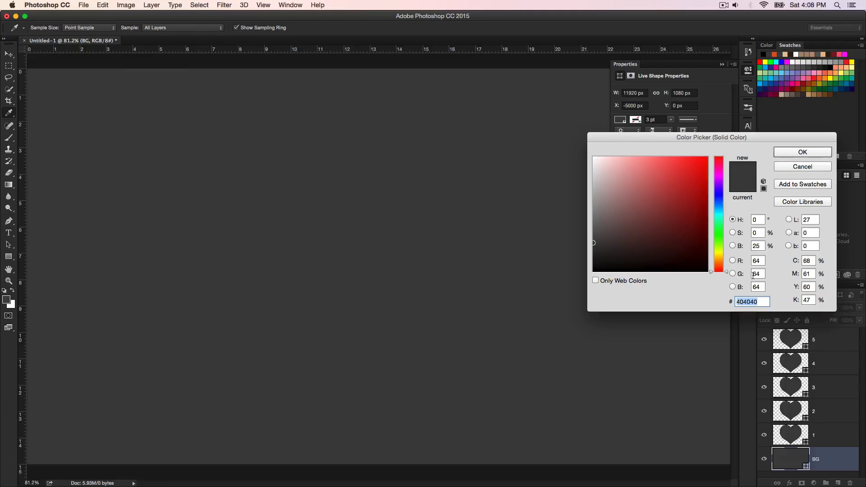
pyautogui.write('da3040')
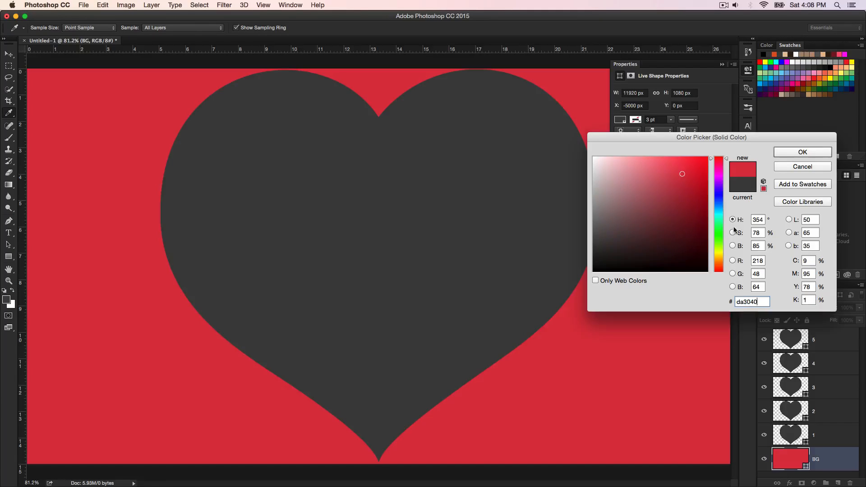
pyautogui.click(803, 153)
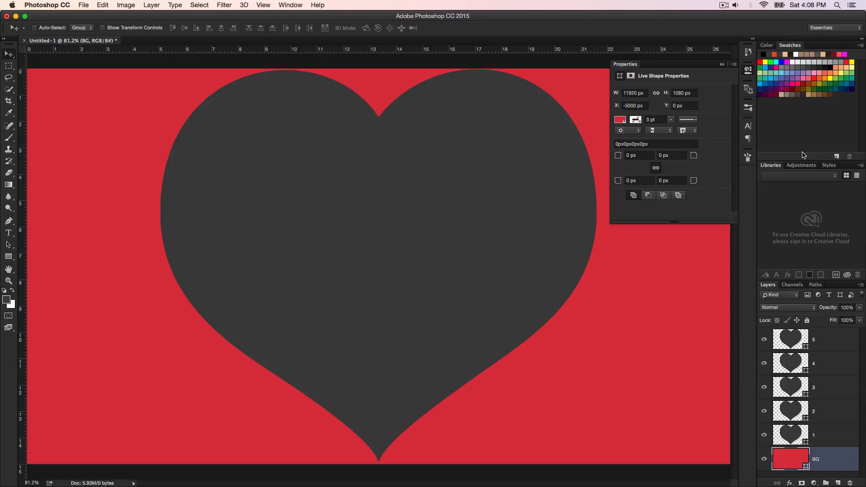
# Step: Shift heart 1 left of the other hearts and fill it with de404e, a slightly lighter red than the background
pyautogui.click(792, 438)
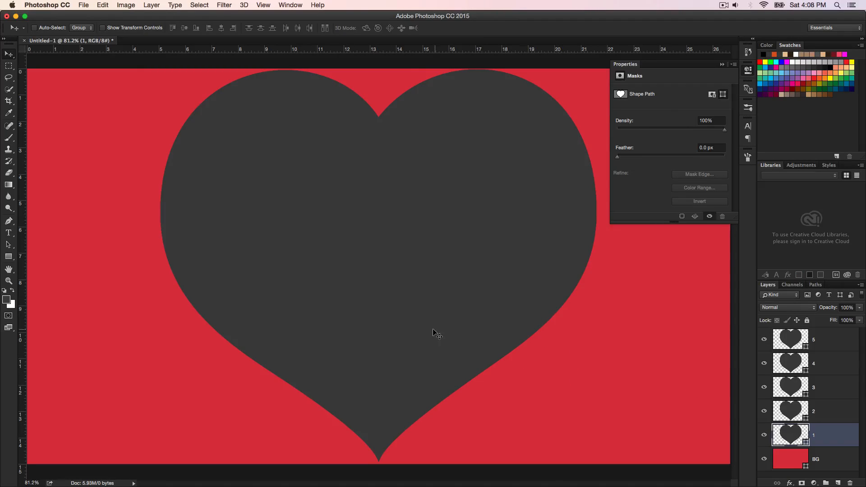
pyautogui.moveTo(433, 332); pyautogui.dragTo(332, 333)
pyautogui.doubleClick(787, 436)
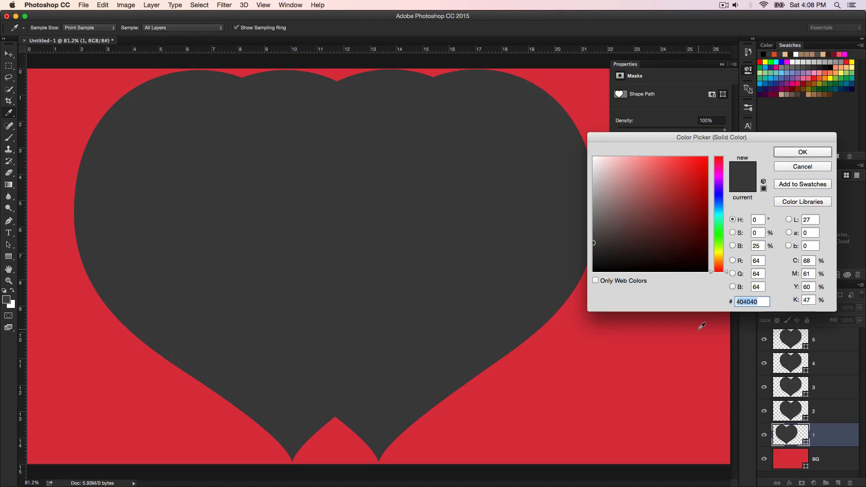
pyautogui.click(638, 351)
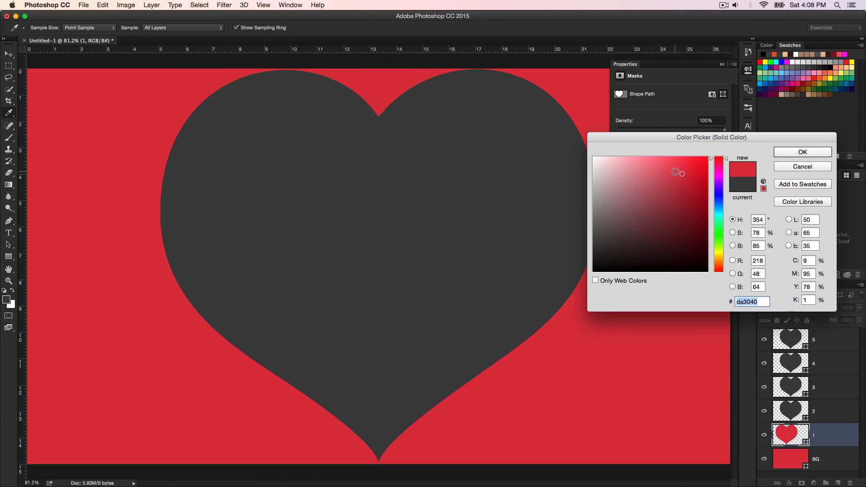
pyautogui.click(676, 172)
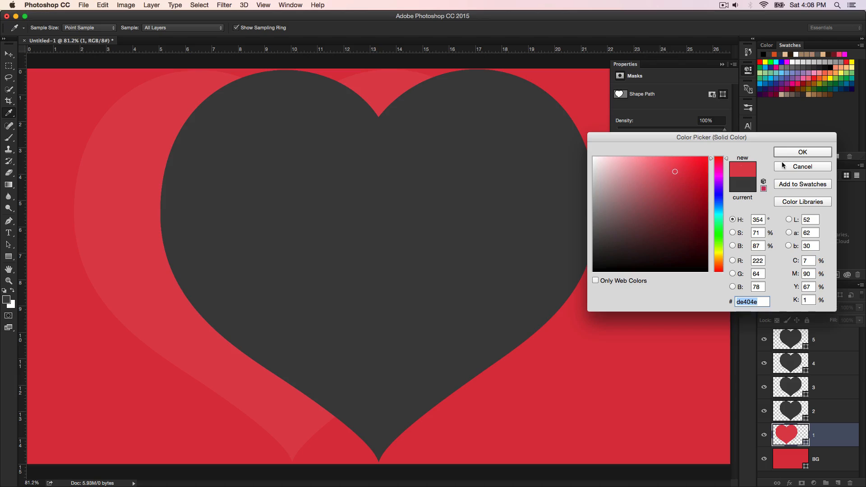
pyautogui.click(804, 153)
# Step: Shift heart 2 left so heart 1's edge still shows, and fill it with the lighter red e15561
pyautogui.click(795, 408)
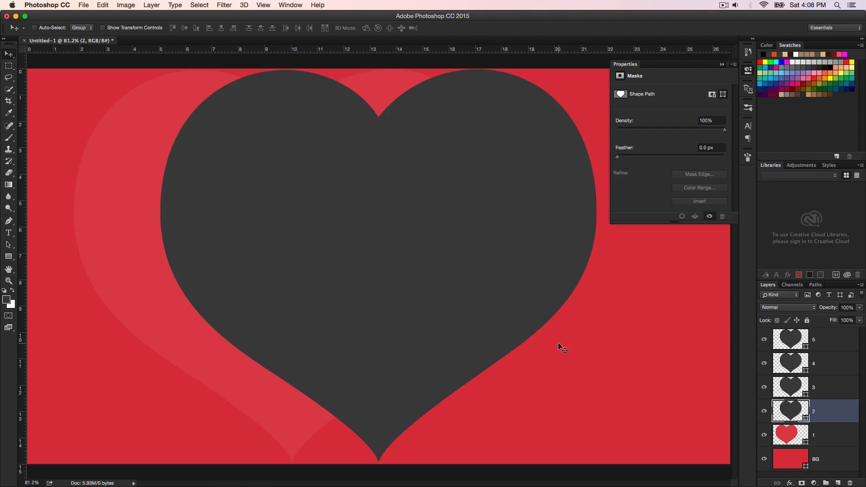
pyautogui.moveTo(473, 322); pyautogui.dragTo(434, 319)
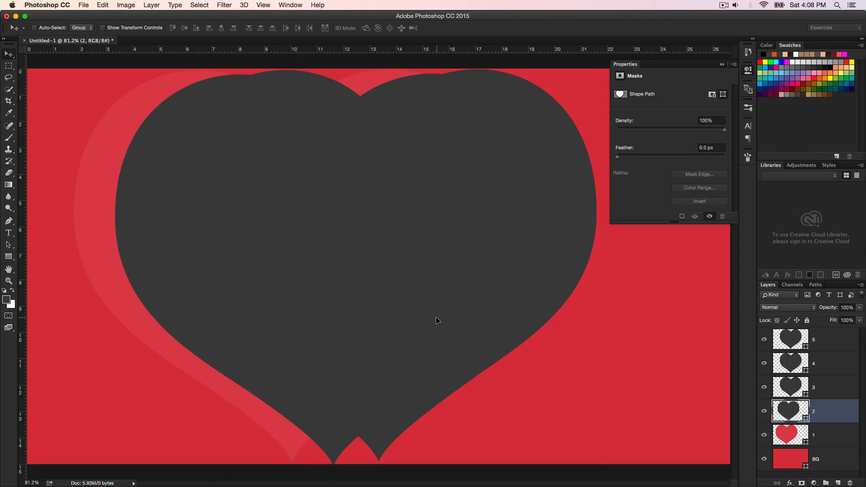
pyautogui.doubleClick(793, 413)
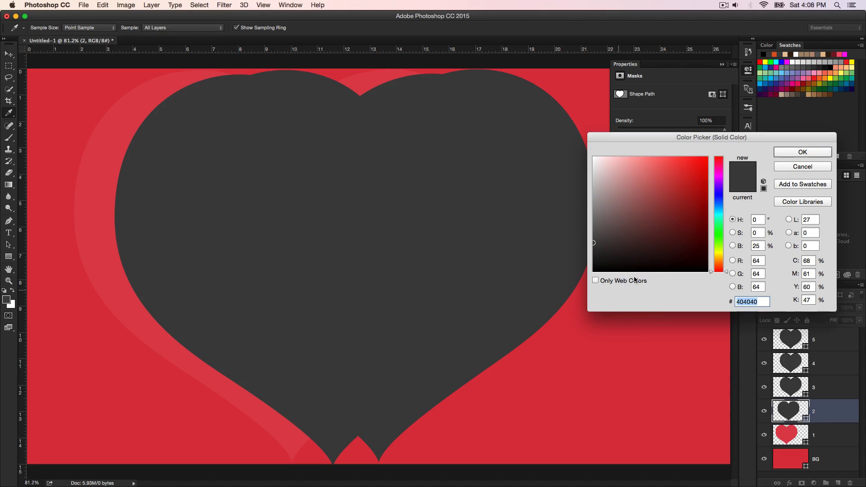
pyautogui.click(100, 247)
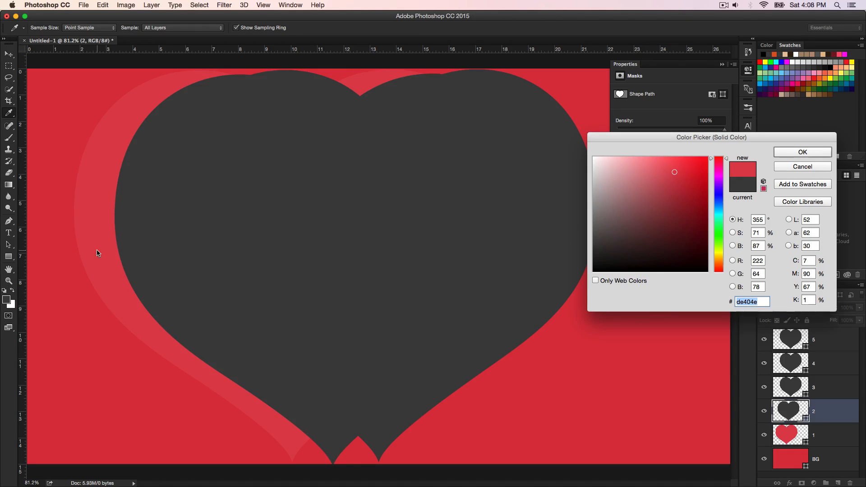
pyautogui.click(666, 171)
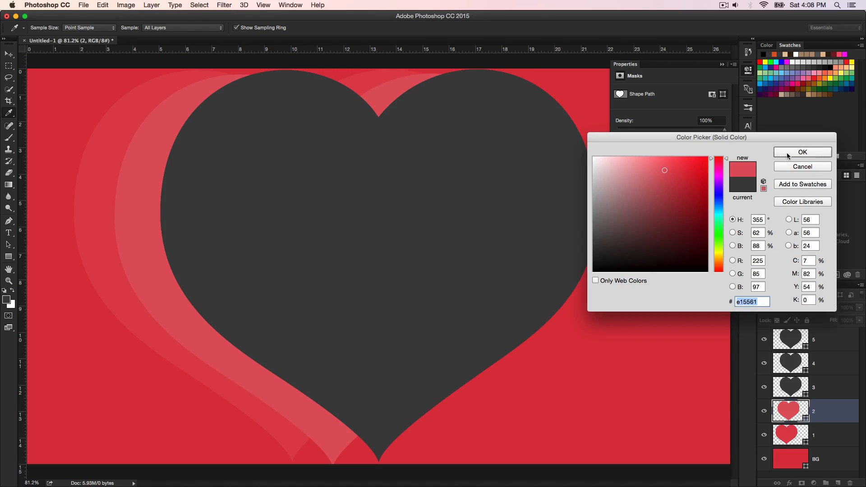
pyautogui.click(788, 154)
# Step: Shift heart 3 slightly left and fill it with a paler red based on the color sampled from heart 2
pyautogui.click(793, 387)
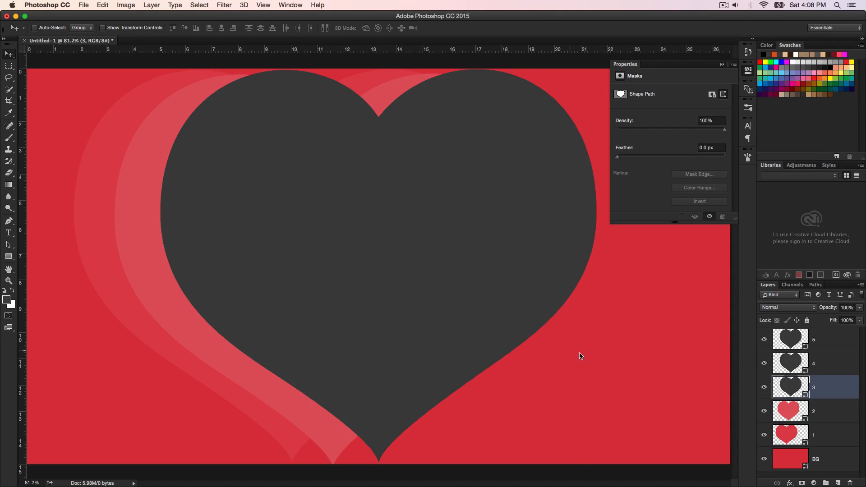
pyautogui.moveTo(479, 306); pyautogui.dragTo(452, 311)
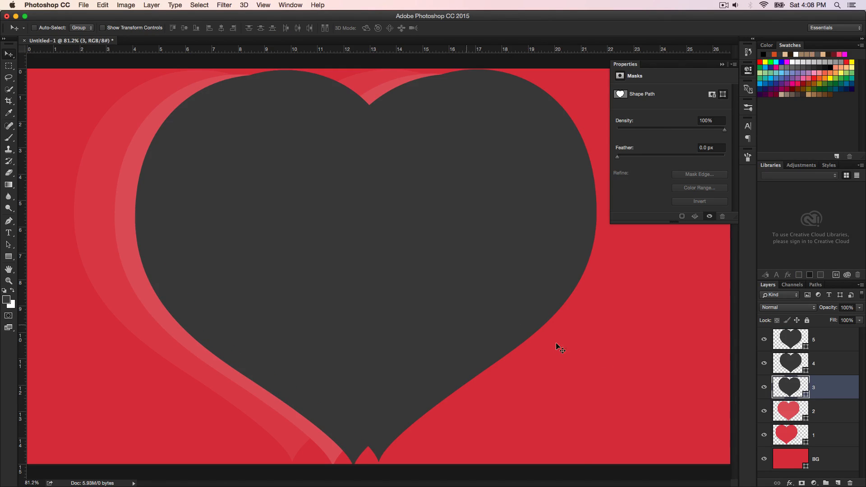
pyautogui.doubleClick(799, 391)
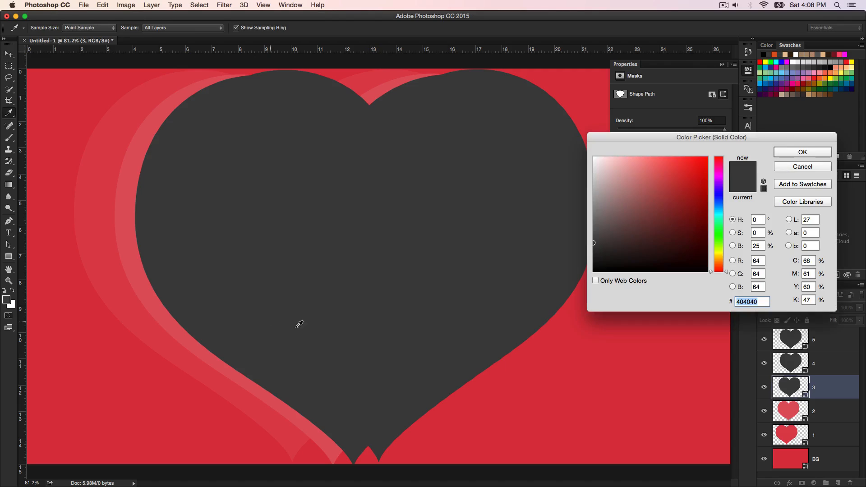
pyautogui.click(149, 289)
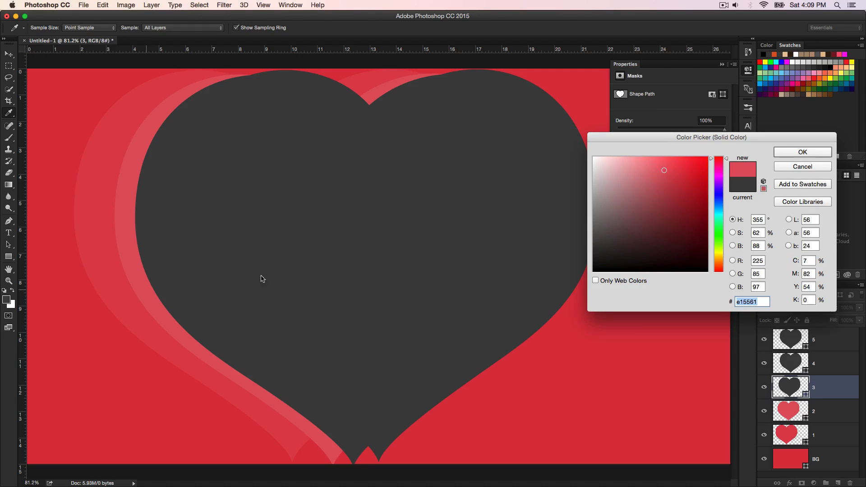
pyautogui.click(797, 154)
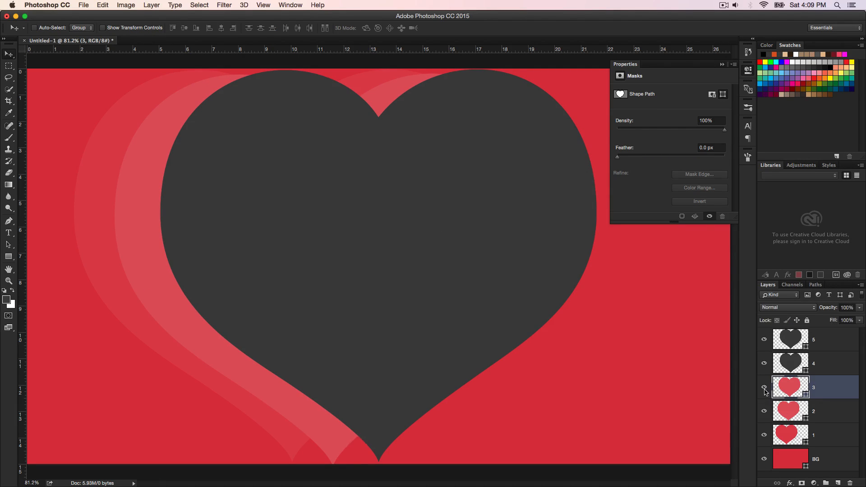
pyautogui.doubleClick(788, 393)
pyautogui.click(654, 175)
pyautogui.click(802, 153)
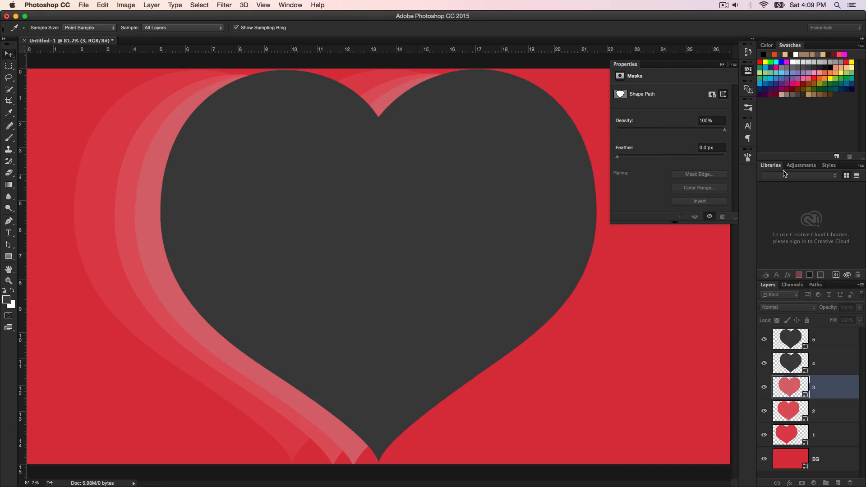
# Step: Shift heart 4 slightly left and fill it with the pink e3868f, lighter than heart 3
pyautogui.doubleClick(793, 360)
pyautogui.click(827, 164)
pyautogui.moveTo(534, 296); pyautogui.dragTo(519, 292)
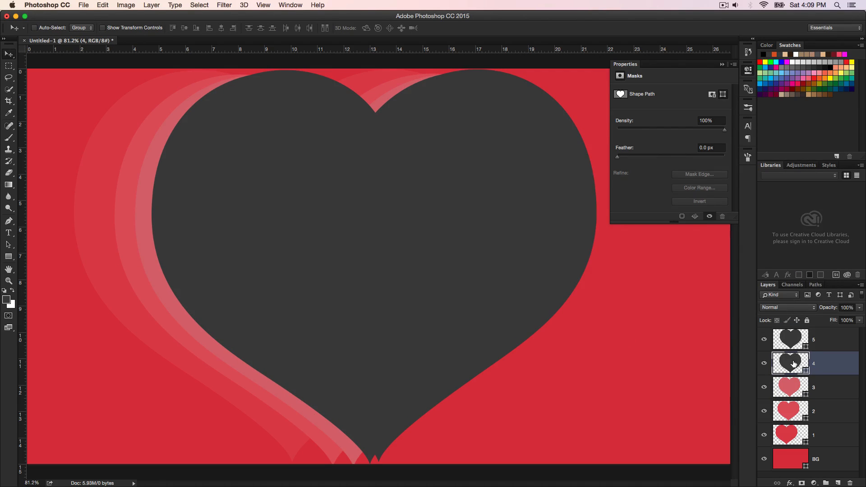
pyautogui.doubleClick(792, 363)
pyautogui.click(643, 200)
pyautogui.click(643, 170)
pyautogui.click(803, 152)
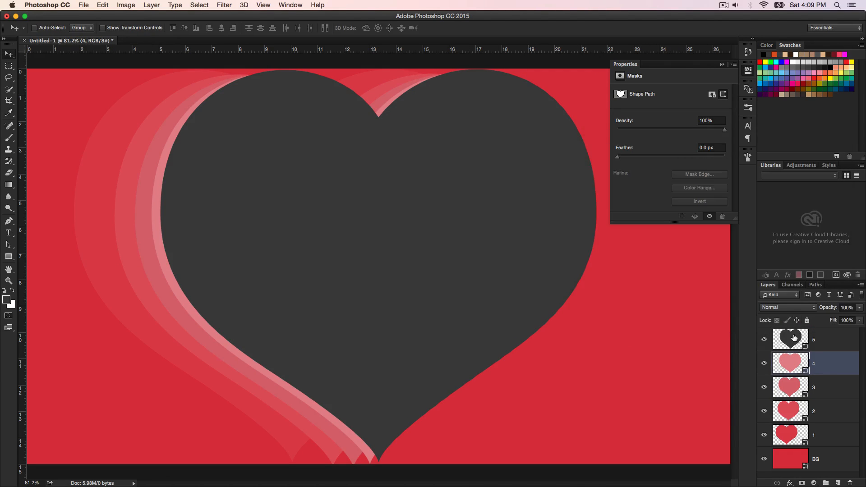
# Step: Fill heart 5 with a paler pink than heart 4, starting from heart 4's sampled color e3868f
pyautogui.doubleClick(791, 339)
pyautogui.write('e3868f')
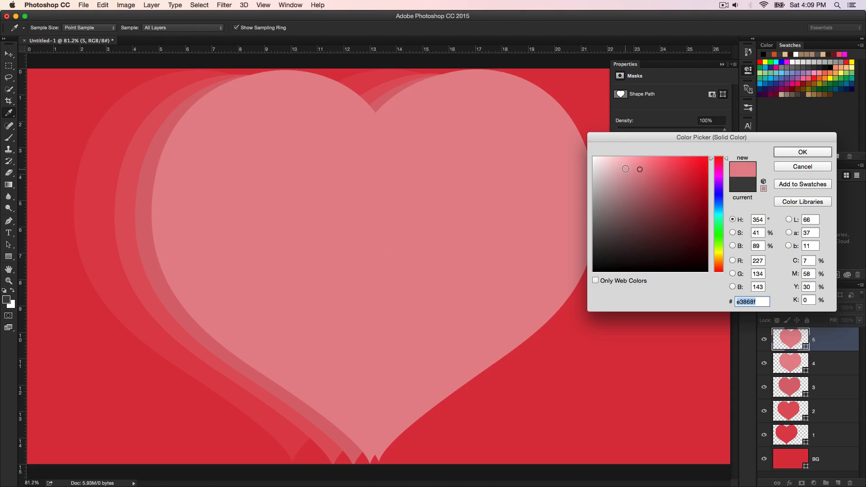
pyautogui.click(625, 165)
pyautogui.click(822, 155)
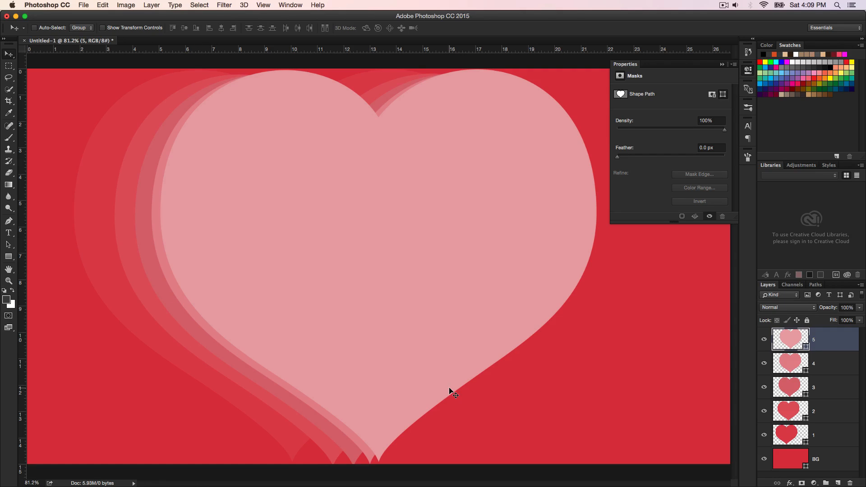
# Step: Select the whole canvas and center hearts 1 and 2 on it
pyautogui.click(788, 442)
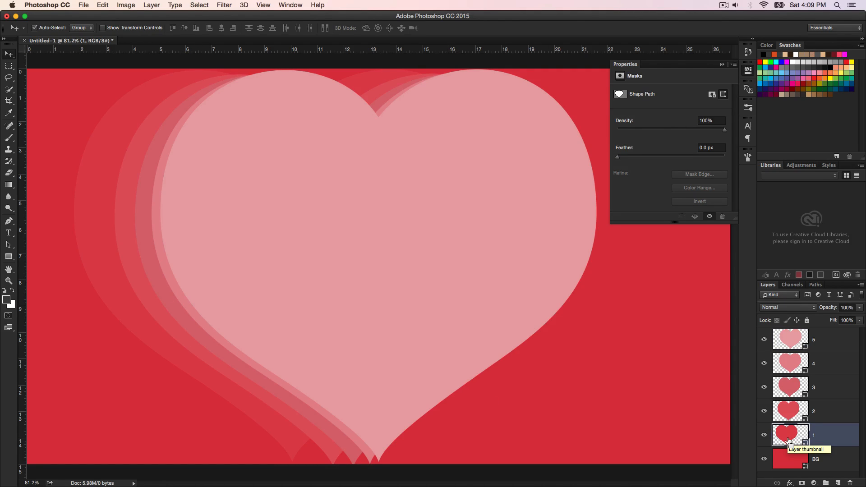
pyautogui.press('super+a')
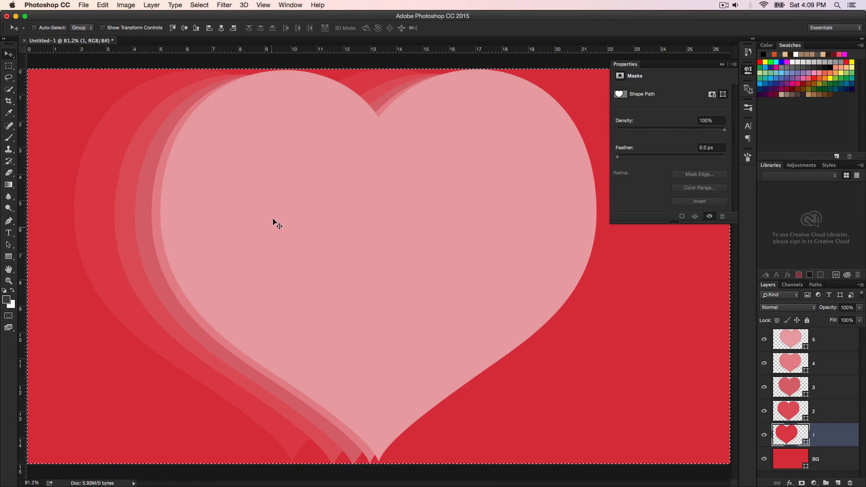
pyautogui.click(221, 28)
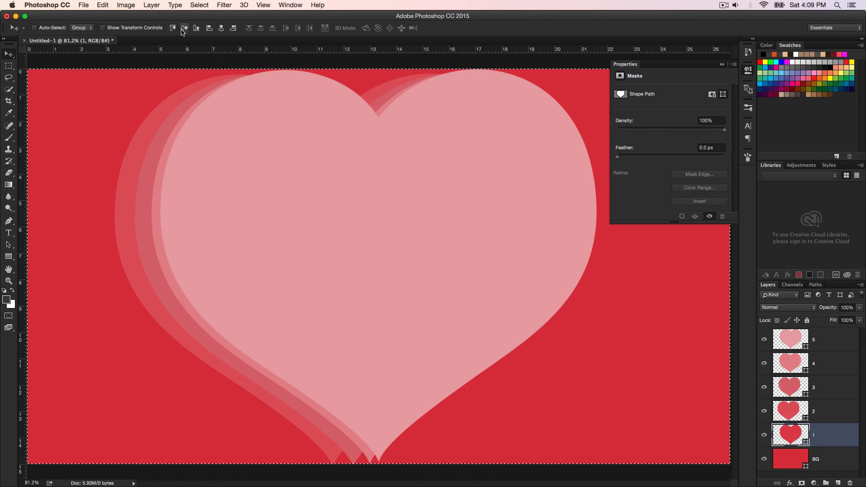
pyautogui.click(827, 412)
pyautogui.click(221, 28)
pyautogui.click(185, 28)
# Step: Center hearts 3, 4 and 5 horizontally and vertically on the canvas, and clear the canvas selection
pyautogui.click(833, 389)
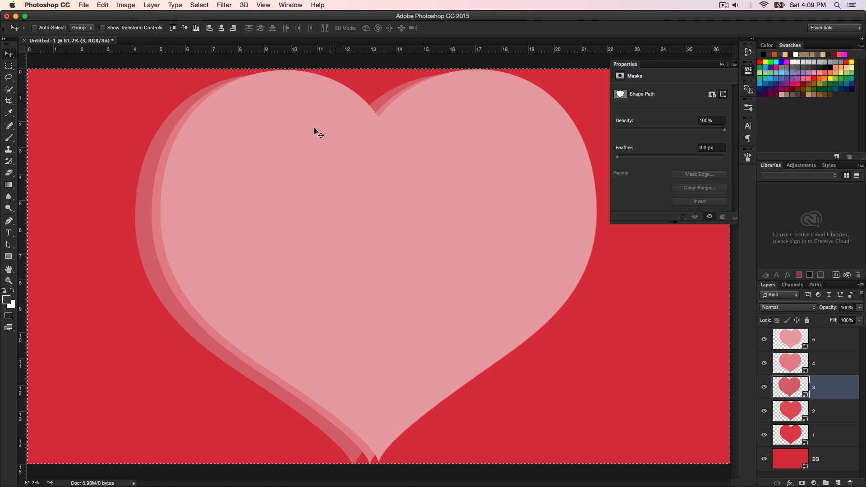
pyautogui.click(221, 28)
pyautogui.click(184, 28)
pyautogui.click(830, 365)
pyautogui.click(222, 28)
pyautogui.click(184, 28)
pyautogui.click(830, 340)
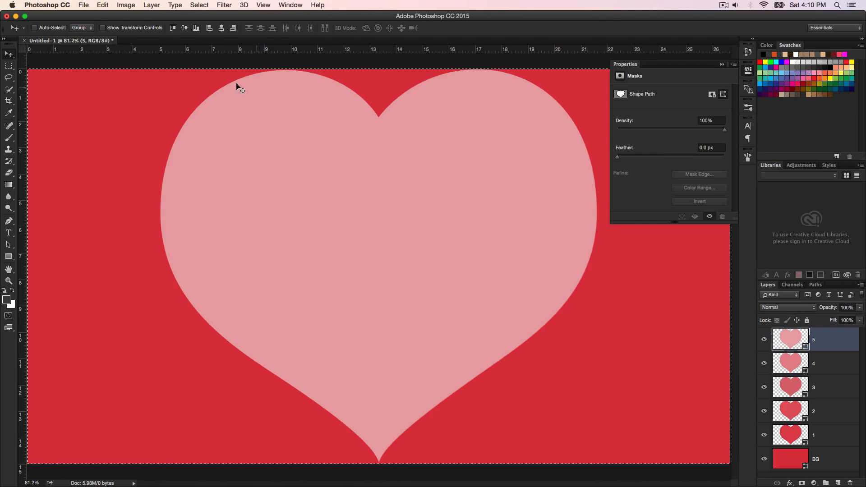
pyautogui.click(184, 29)
pyautogui.click(221, 31)
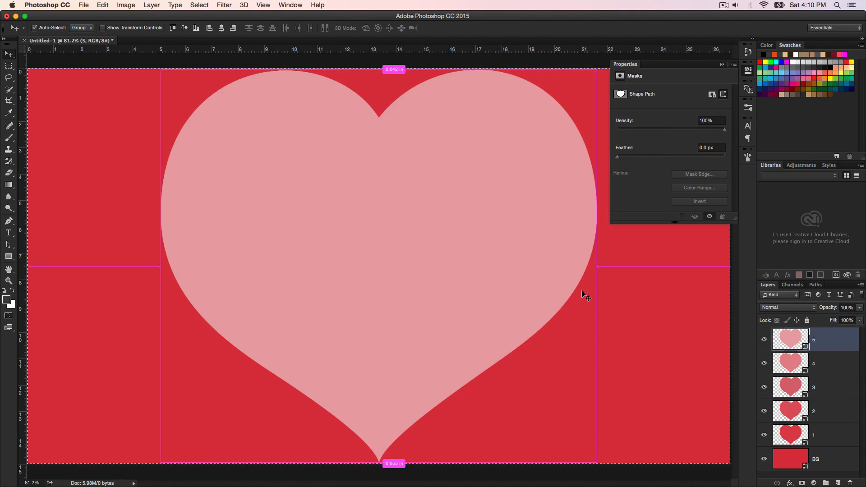
pyautogui.press('super+d')
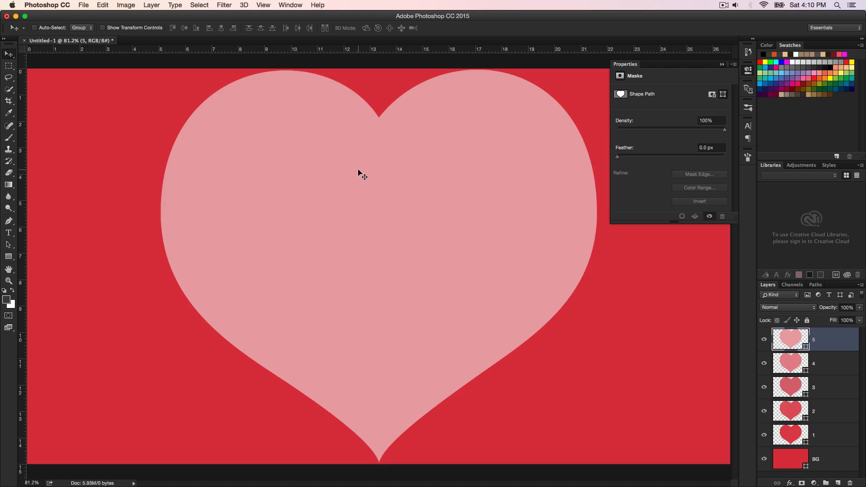
pyautogui.click(199, 6)
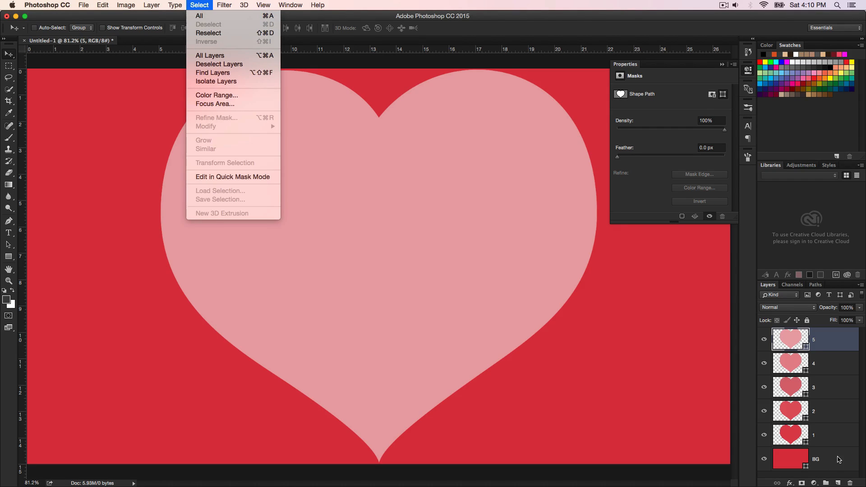
# Step: Save the layered heart document in the Img folder as heart-five.psd in Photoshop format, keeping its layers
pyautogui.click(840, 460)
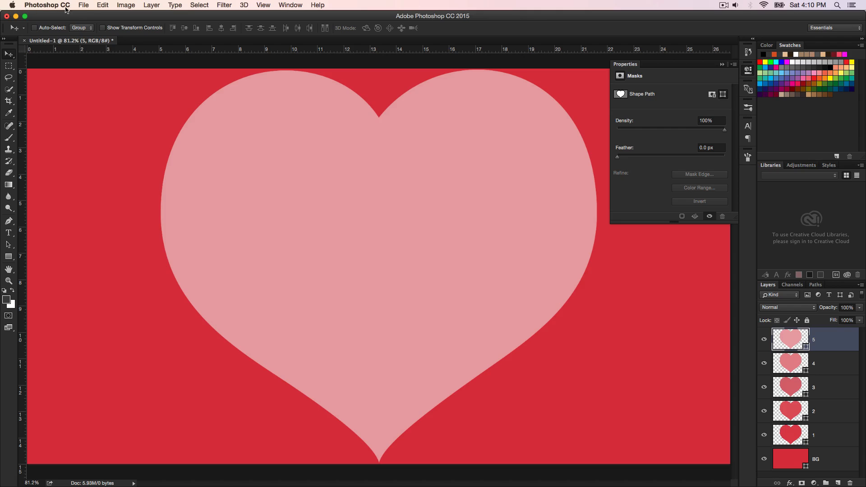
pyautogui.click(83, 6)
pyautogui.click(137, 102)
pyautogui.write('heart-five')
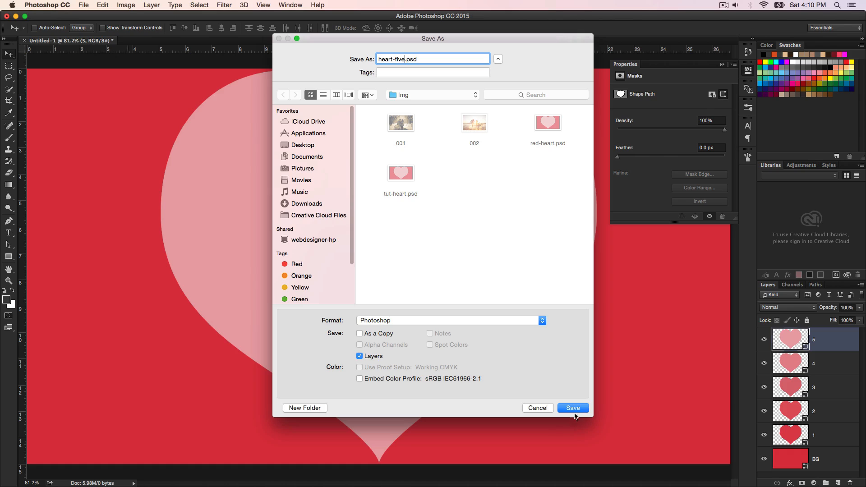
pyautogui.click(573, 409)
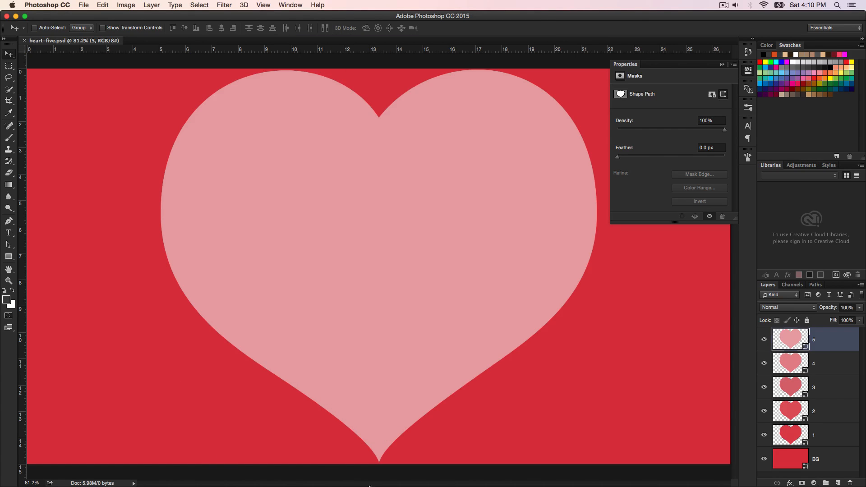
# Step: Switch to Premiere Pro and close the Main-Three and Main-Two sequences in the timeline
pyautogui.click(442, 449)
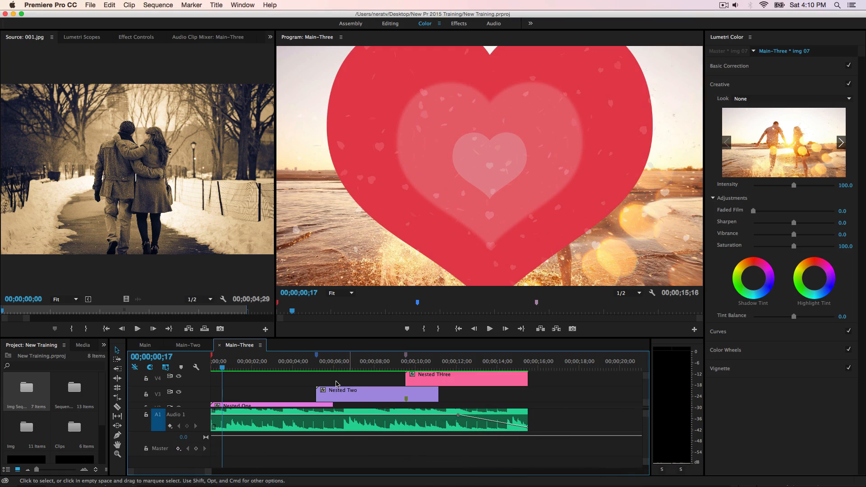
pyautogui.click(220, 346)
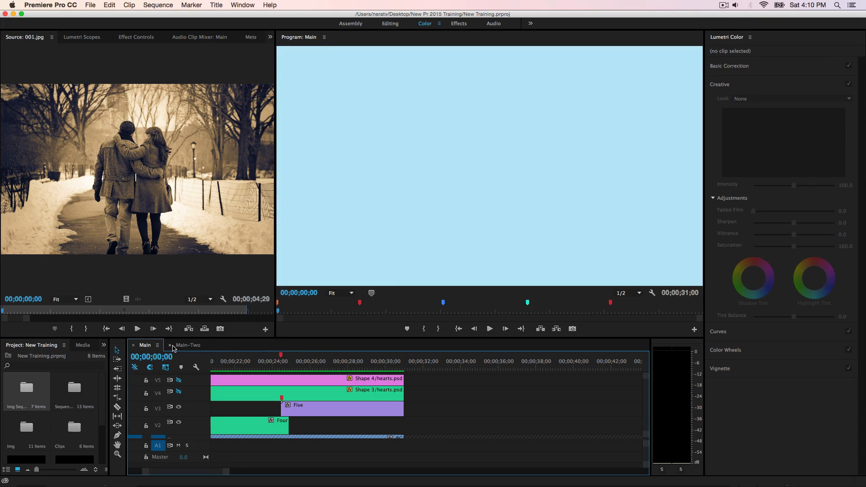
pyautogui.click(171, 346)
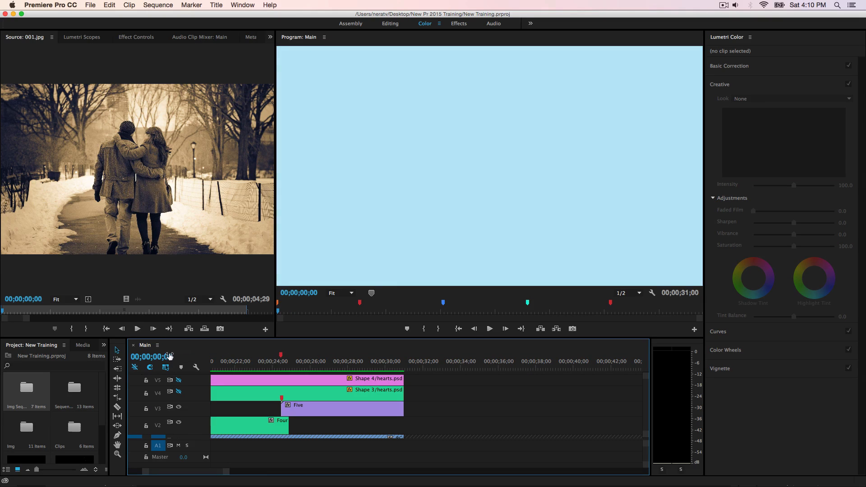
# Step: Create a new AVCHD 1080p30 sequence named Five Main in the Sequences bin
pyautogui.click(75, 391)
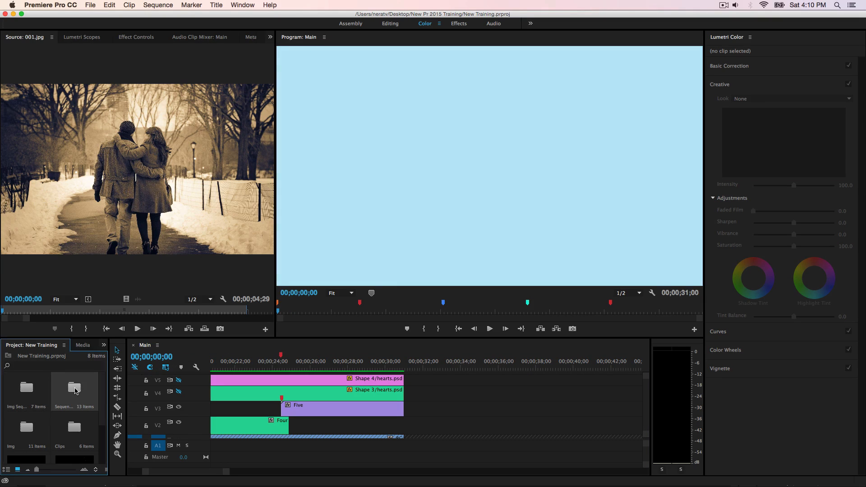
pyautogui.moveTo(205, 95); pyautogui.dragTo(108, 60)
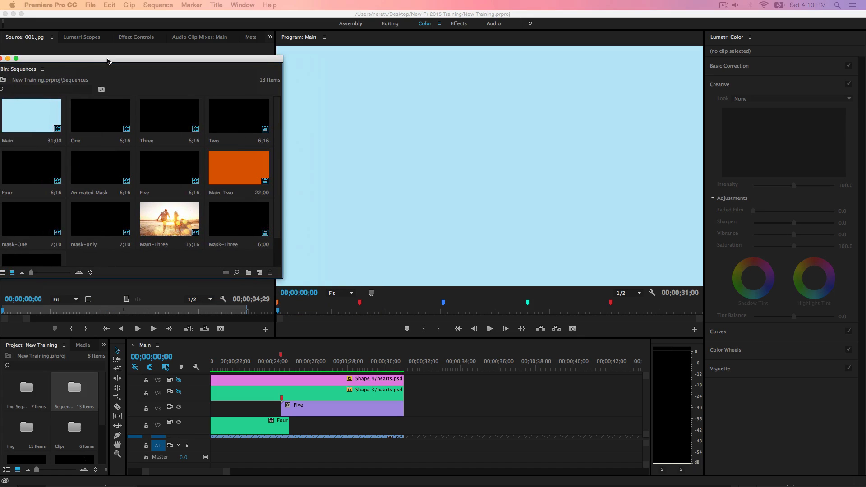
pyautogui.click(260, 272)
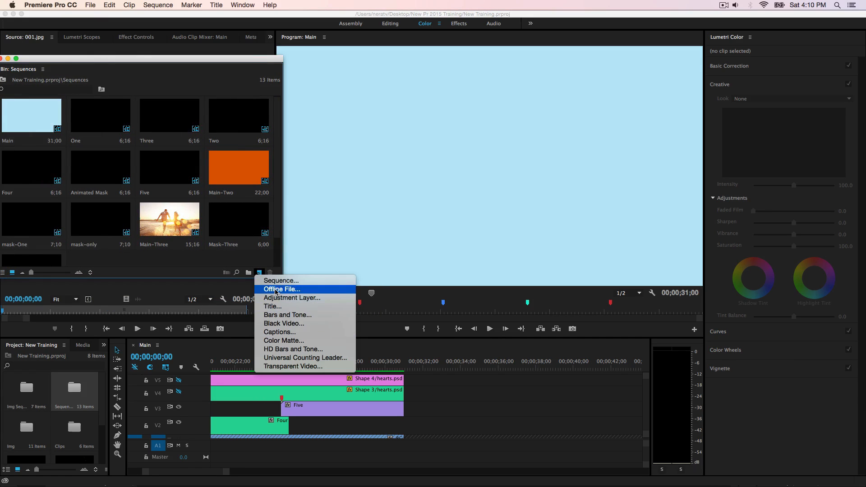
pyautogui.click(288, 282)
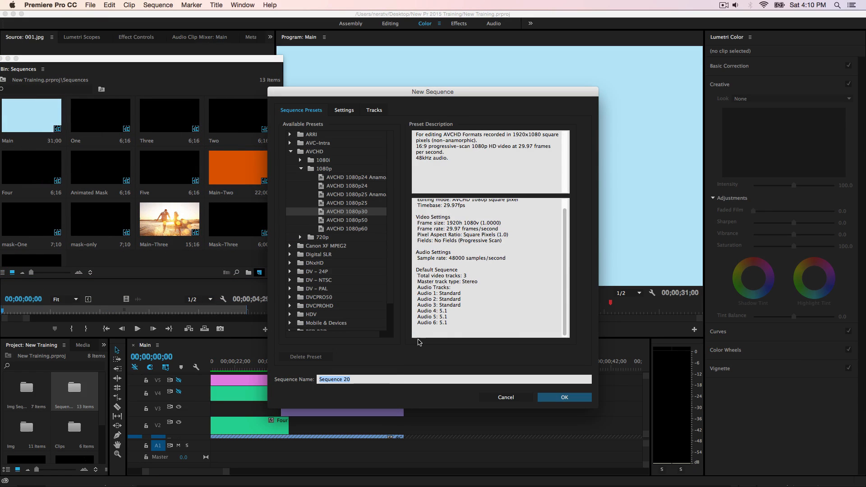
pyautogui.write('Five Main')
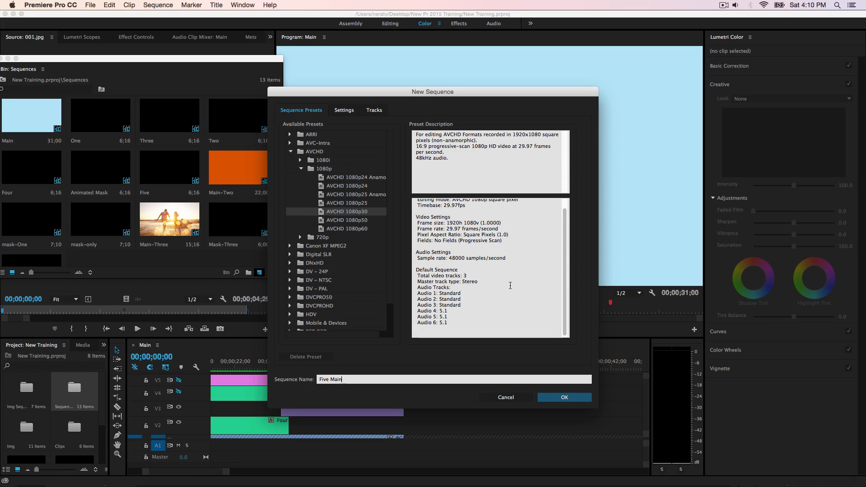
pyautogui.click(561, 397)
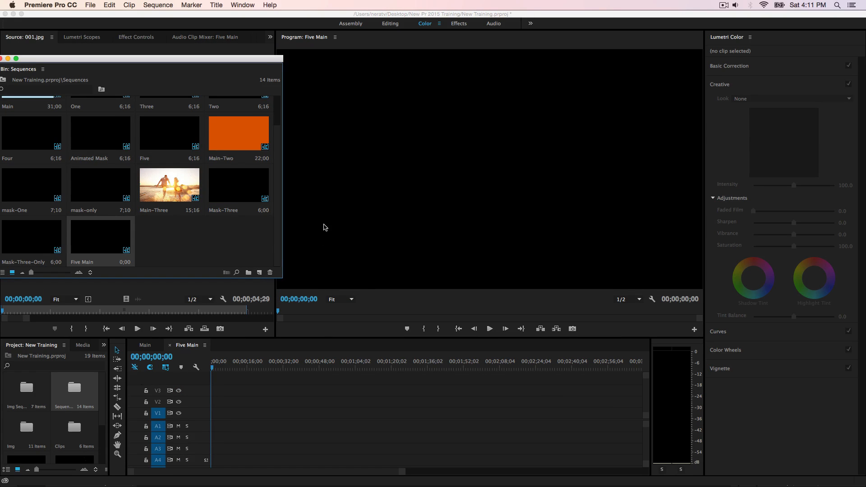
# Step: Create another AVCHD 1080p30 sequence named Mask-five-BG in the Sequences bin
pyautogui.press('super+n')
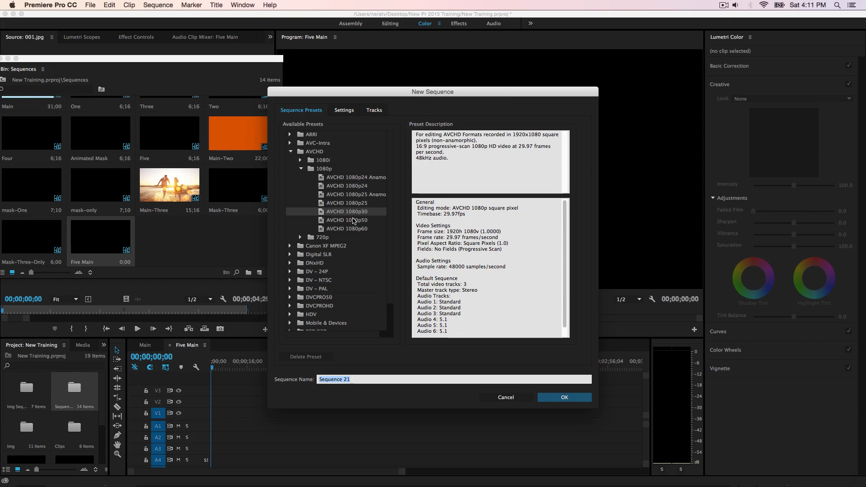
pyautogui.write('Mask-five-BG')
pyautogui.click(570, 399)
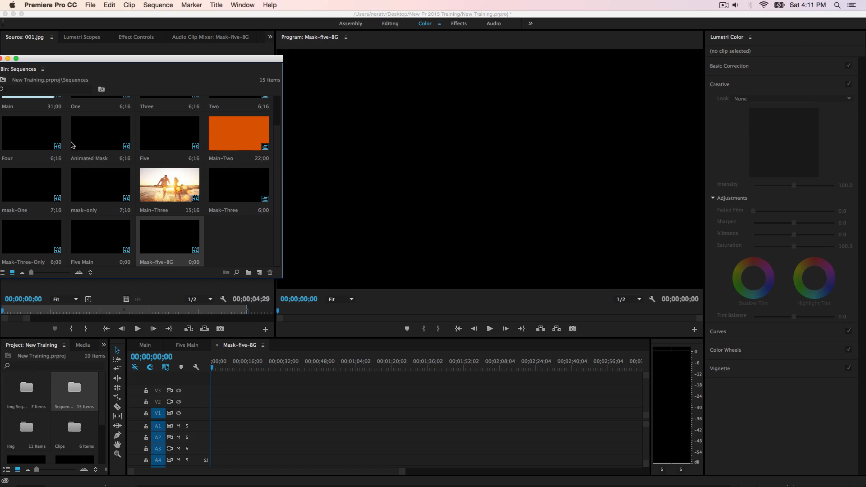
# Step: Import heart-five.psd into the Img bin as Individual Layers with footage dimensions set to Layer Size
pyautogui.moveTo(65, 63); pyautogui.dragTo(125, 58)
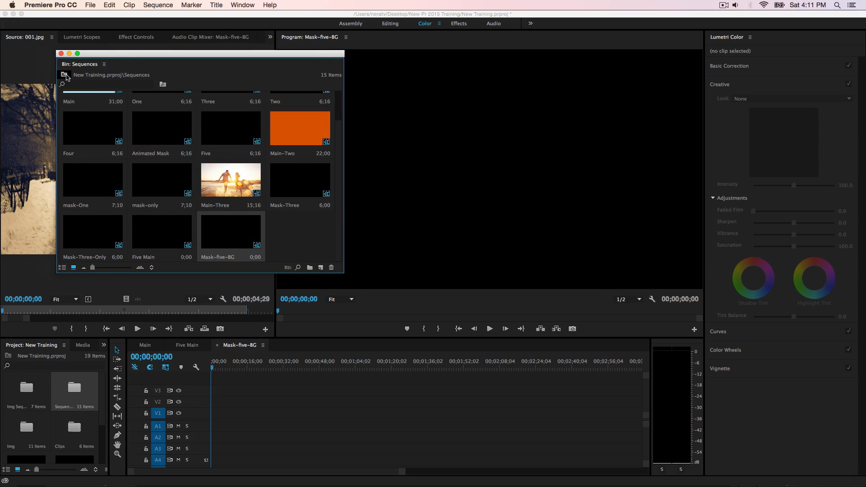
pyautogui.doubleClick(26, 433)
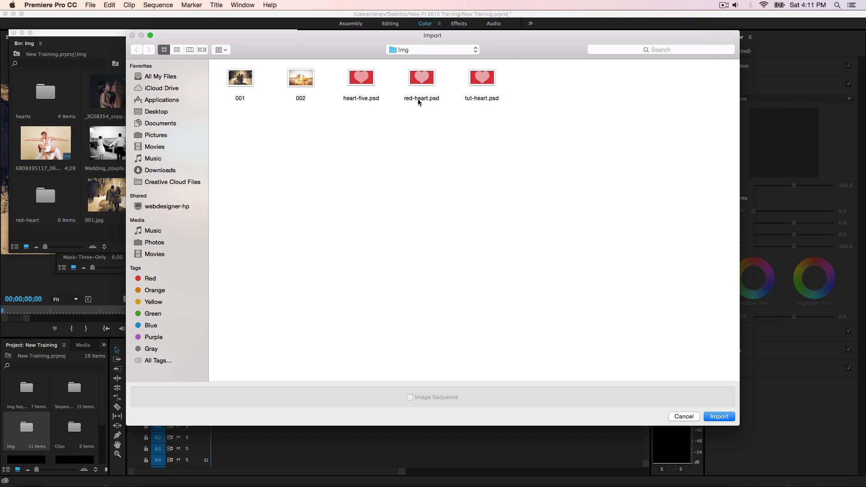
pyautogui.click(372, 85)
pyautogui.click(711, 417)
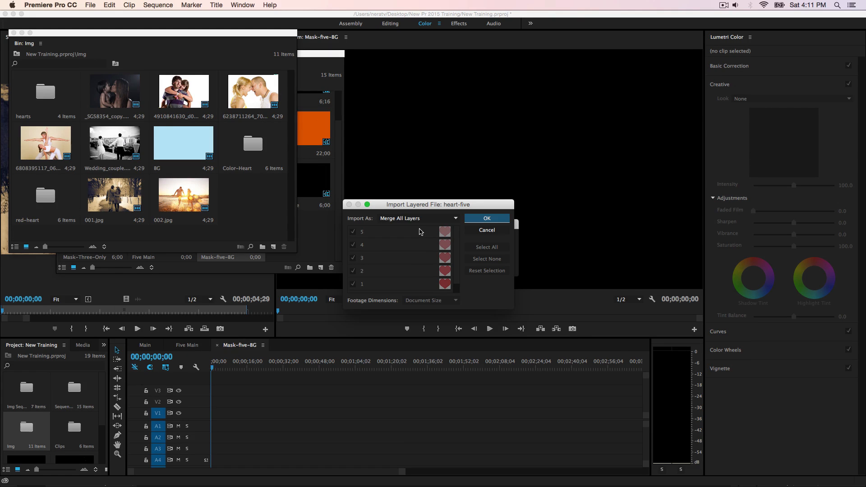
pyautogui.click(447, 219)
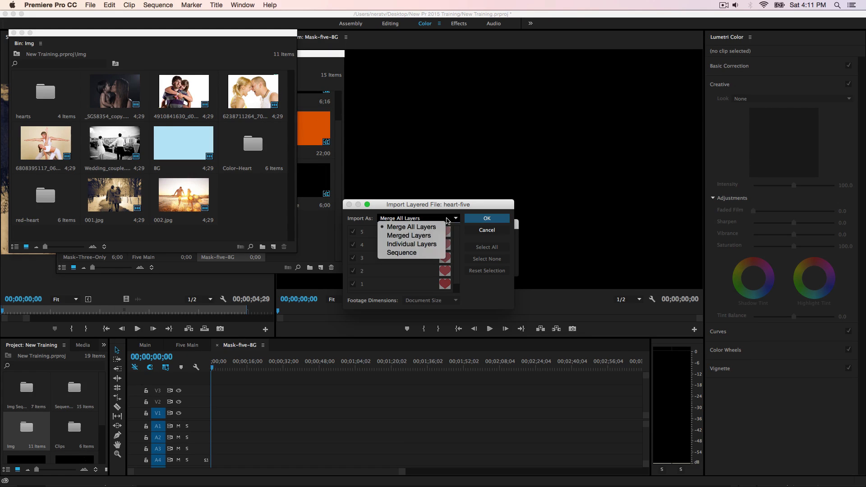
pyautogui.click(419, 244)
pyautogui.click(432, 301)
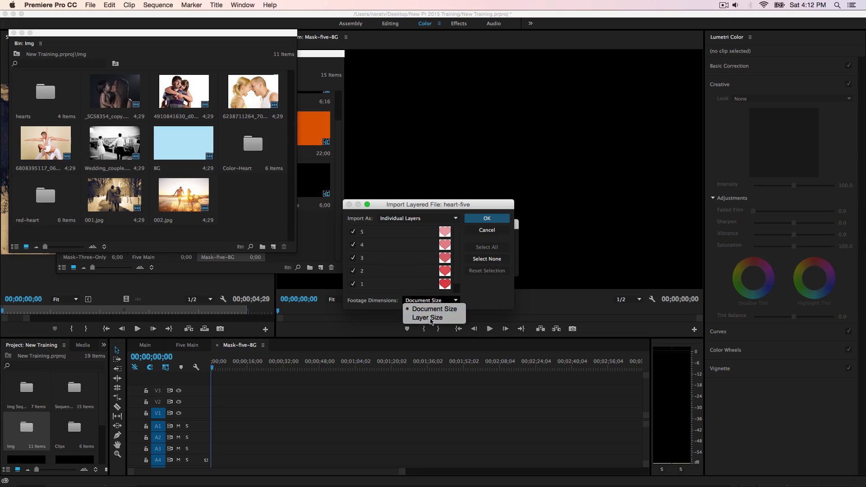
pyautogui.click(429, 319)
pyautogui.click(486, 218)
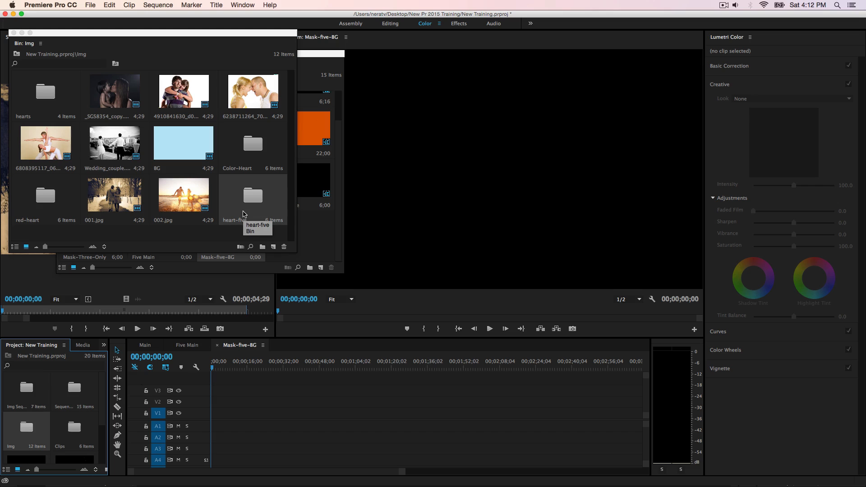
# Step: Place the five heart layers from the heart-five bin, without BG, on V1 at the start of Mask-five-BG
pyautogui.click(251, 206)
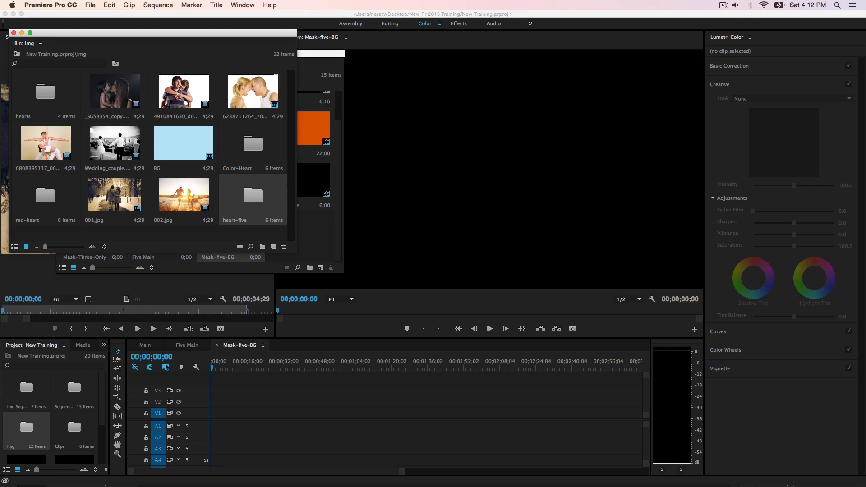
pyautogui.doubleClick(251, 198)
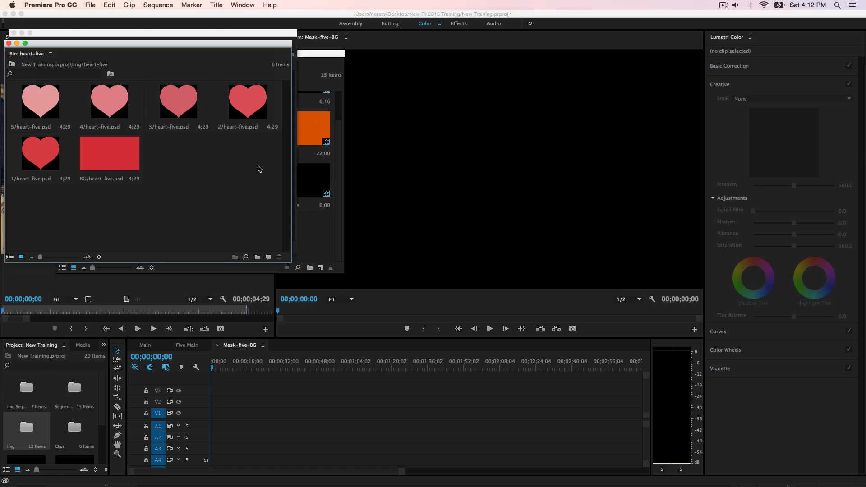
pyautogui.moveTo(261, 169); pyautogui.dragTo(21, 79)
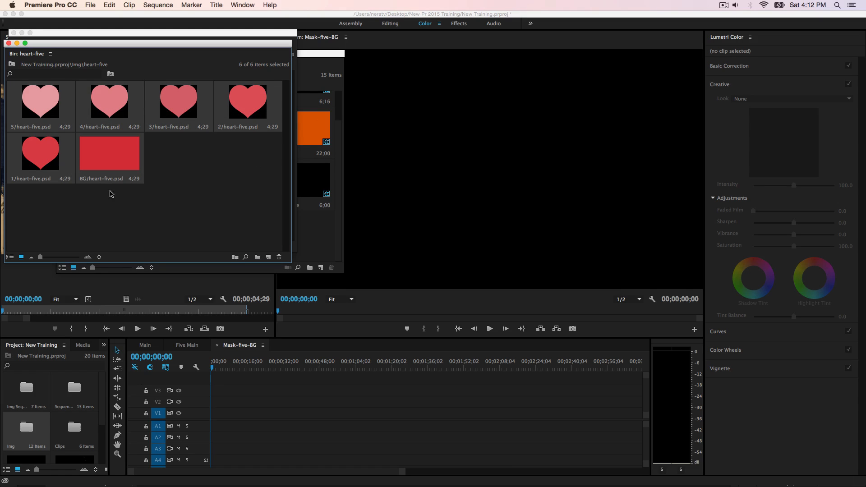
pyautogui.keyDown('super'); pyautogui.click(117, 159); pyautogui.keyUp('super')
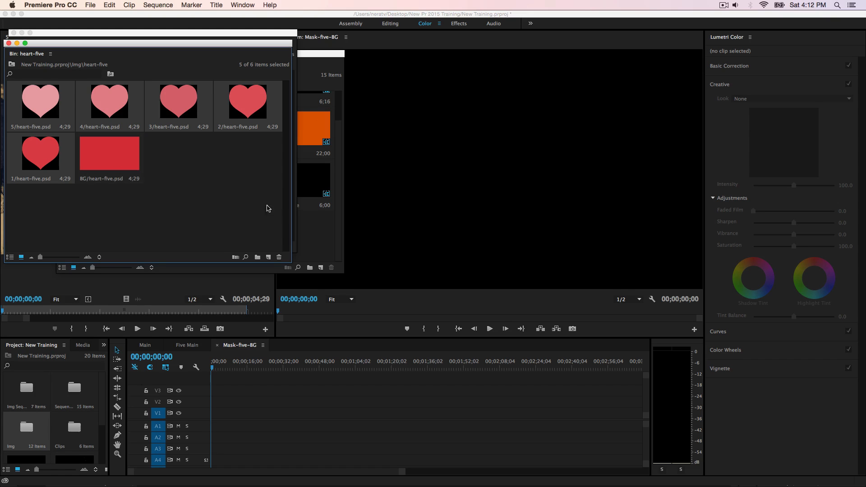
pyautogui.moveTo(242, 101); pyautogui.dragTo(235, 414)
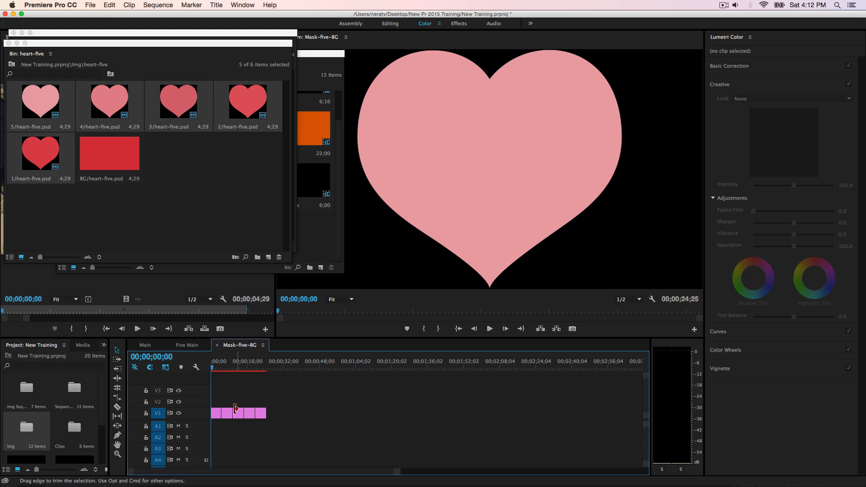
# Step: Delete all empty audio tracks from the Mask-five-BG sequence
pyautogui.rightClick(196, 436)
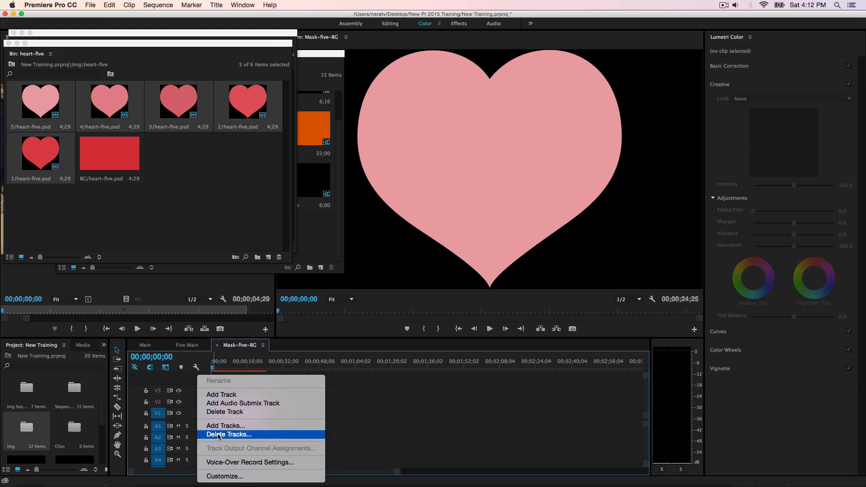
pyautogui.click(218, 435)
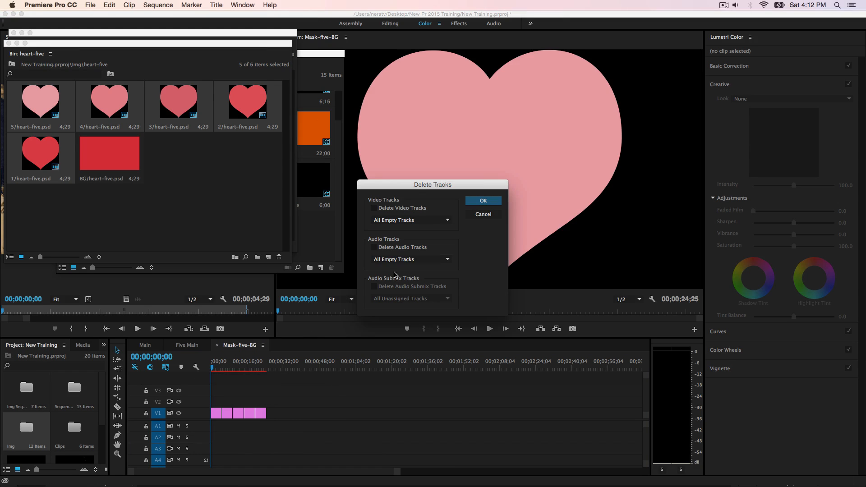
pyautogui.click(374, 248)
pyautogui.click(472, 202)
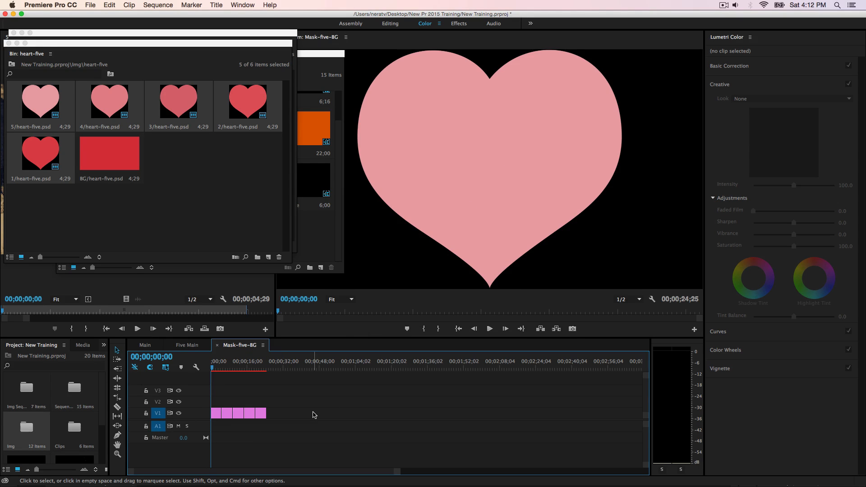
# Step: Move the playhead to 00;00;06;00 in the Mask-five-BG sequence
pyautogui.press('=')
pyautogui.press('=')
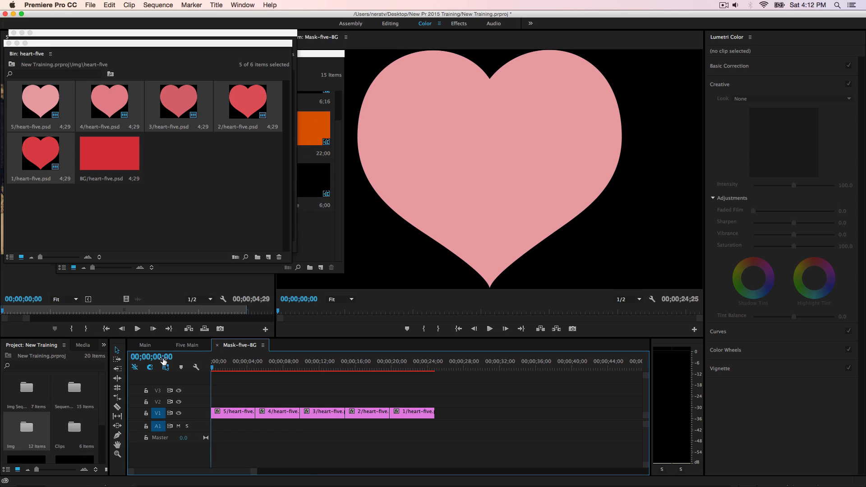
pyautogui.click(163, 359)
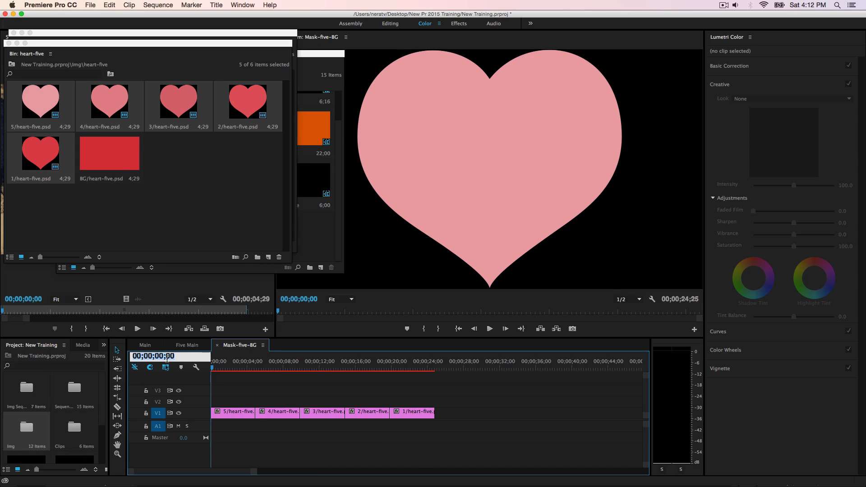
pyautogui.write('600')
pyautogui.press('Return')
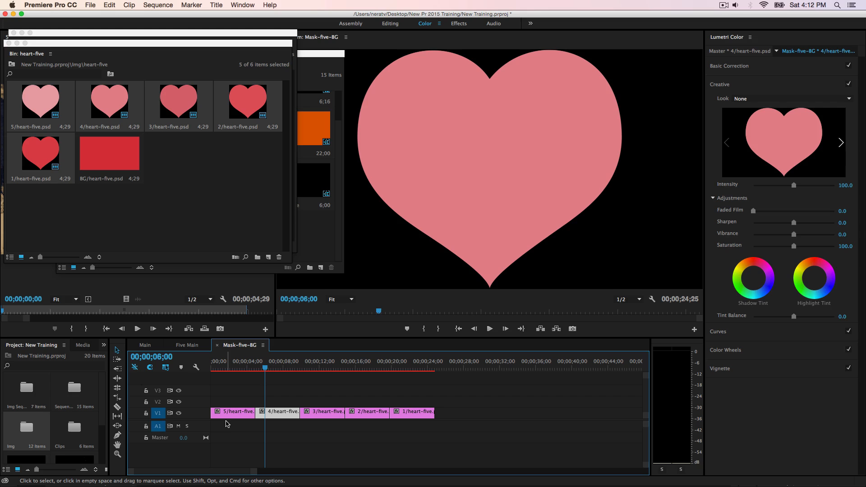
# Step: Stack the heart clips at the sequence start, with heart 5 on V5 down to heart 1 on V1, and show all five tracks
pyautogui.moveTo(219, 413); pyautogui.dragTo(217, 383)
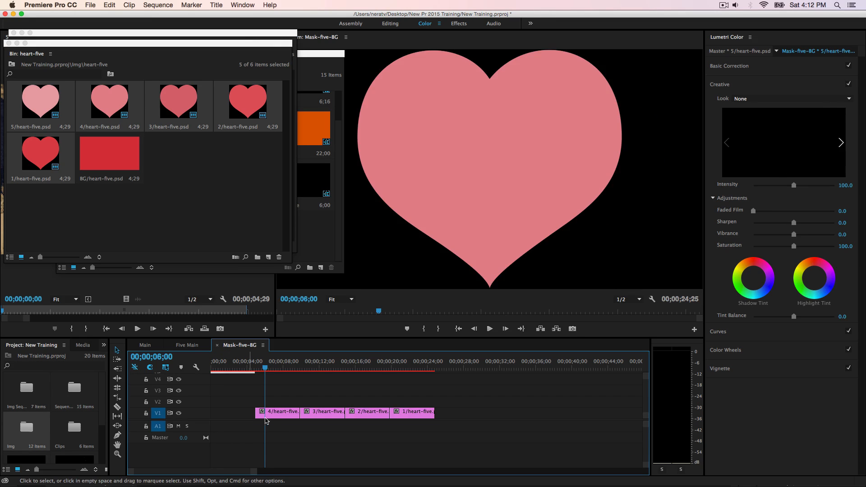
pyautogui.click(263, 412)
pyautogui.moveTo(262, 413); pyautogui.dragTo(219, 378)
pyautogui.moveTo(319, 412); pyautogui.dragTo(237, 391)
pyautogui.moveTo(366, 412); pyautogui.dragTo(235, 401)
pyautogui.moveTo(412, 412); pyautogui.dragTo(235, 419)
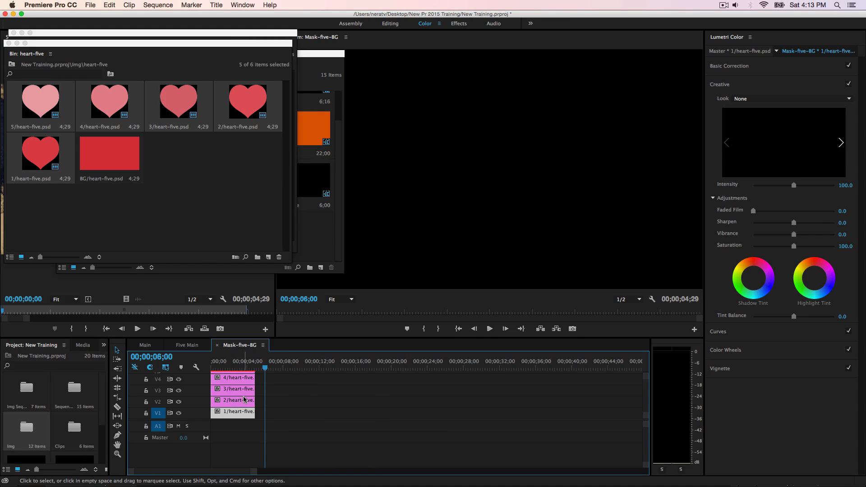
pyautogui.scroll(2, 251, 412)
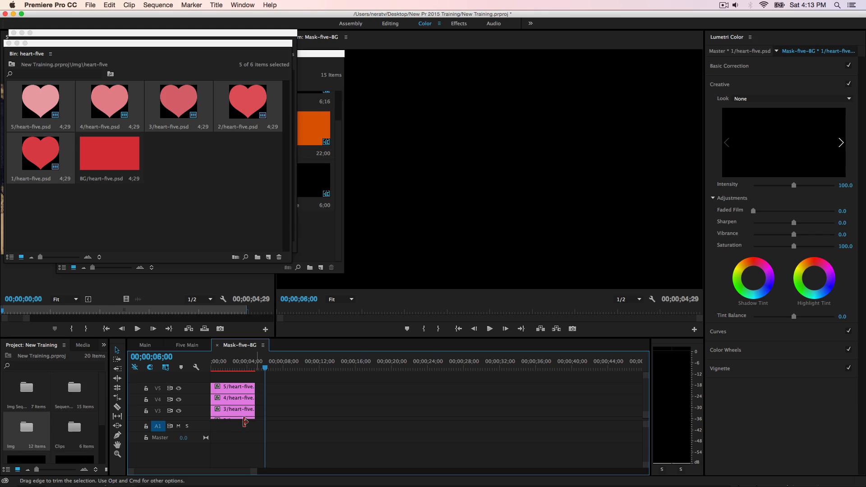
pyautogui.moveTo(190, 420); pyautogui.dragTo(190, 434)
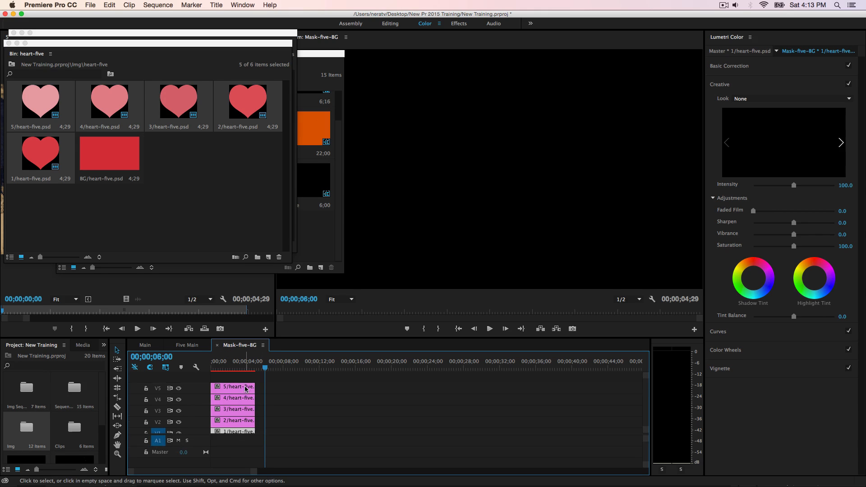
# Step: Extend all five heart clips in Mask-five-BG to end at 00;00;06;00 and return the playhead to the sequence start
pyautogui.moveTo(246, 380); pyautogui.dragTo(266, 411)
pyautogui.press('=')
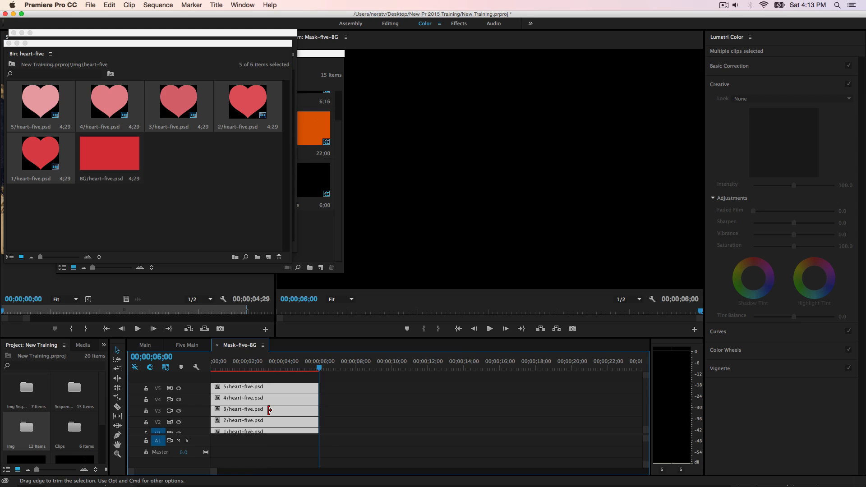
pyautogui.press('=')
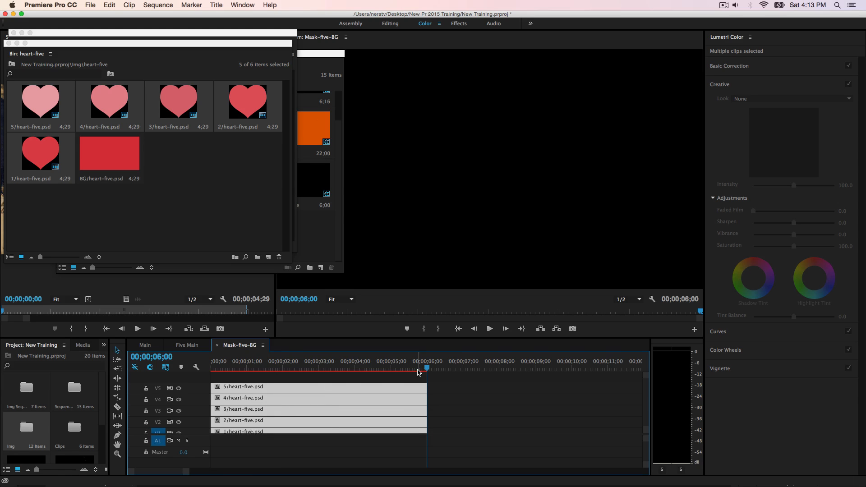
pyautogui.moveTo(427, 368); pyautogui.dragTo(204, 374)
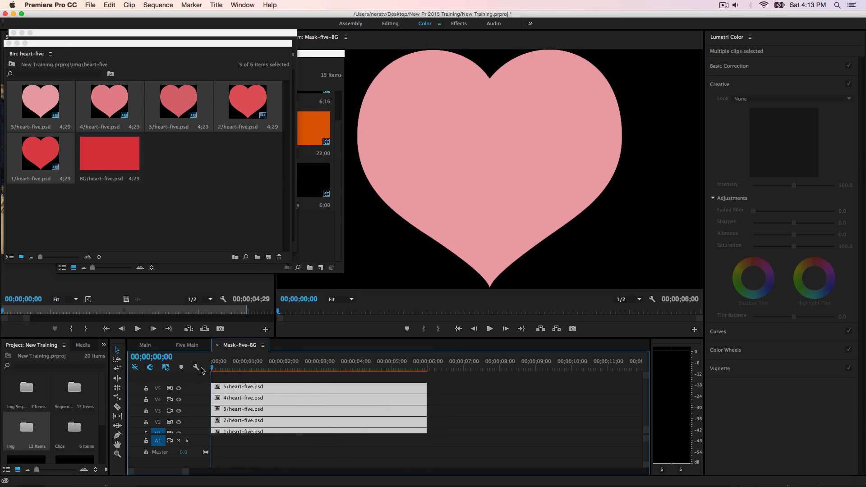
# Step: Minimize the floating heart-five, Img and Sequences bin windows
pyautogui.click(16, 43)
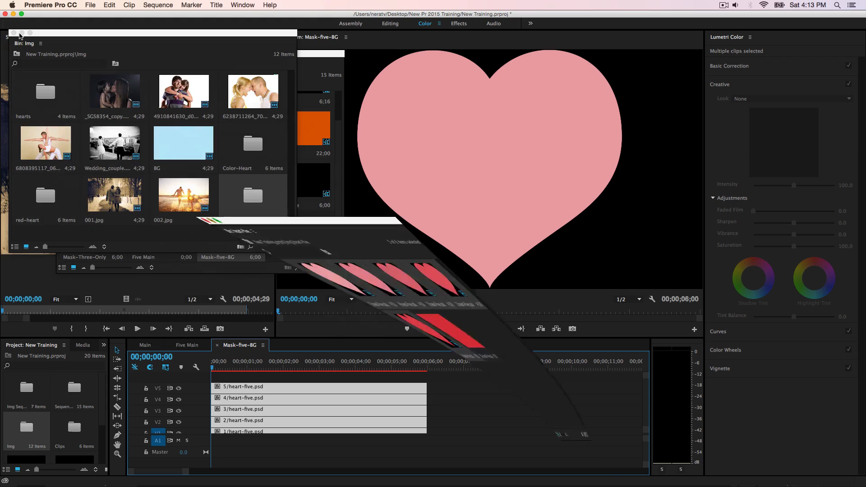
pyautogui.click(22, 33)
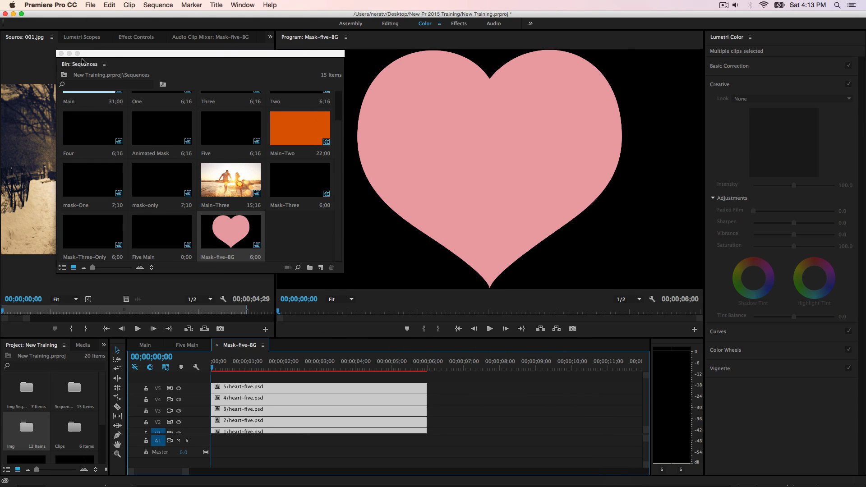
pyautogui.click(73, 56)
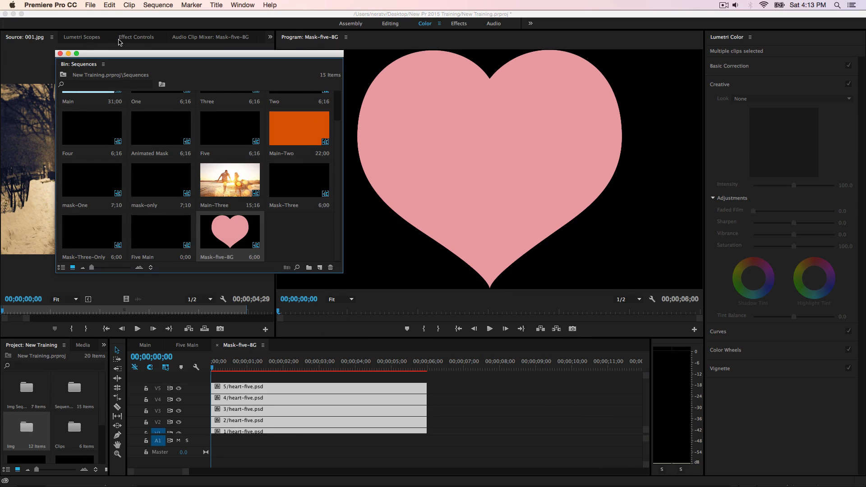
pyautogui.click(68, 53)
# Step: Set the heart 5 clip's Scale to 0 and keyframe it at 00;00;00;00
pyautogui.click(125, 37)
pyautogui.click(274, 391)
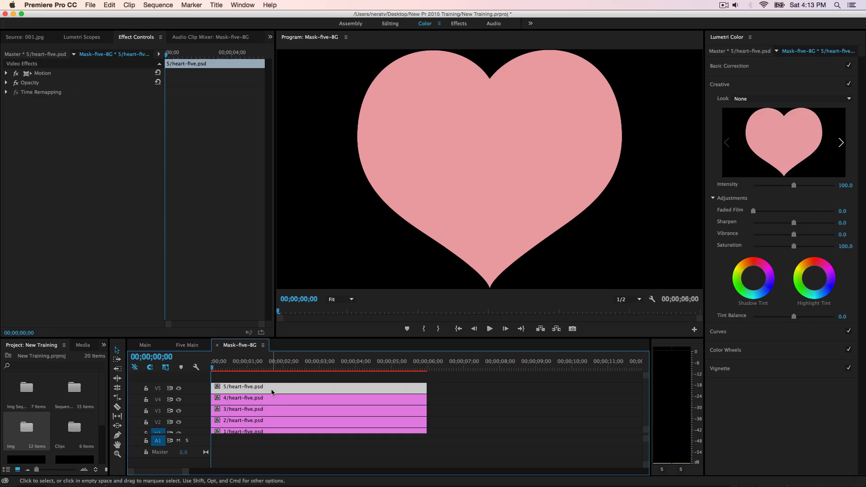
pyautogui.click(6, 73)
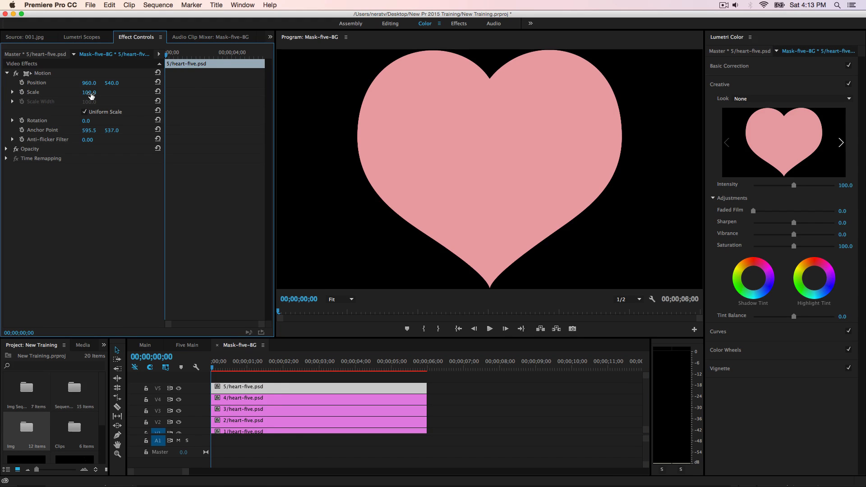
pyautogui.click(93, 90)
pyautogui.write('0')
pyautogui.press('Return')
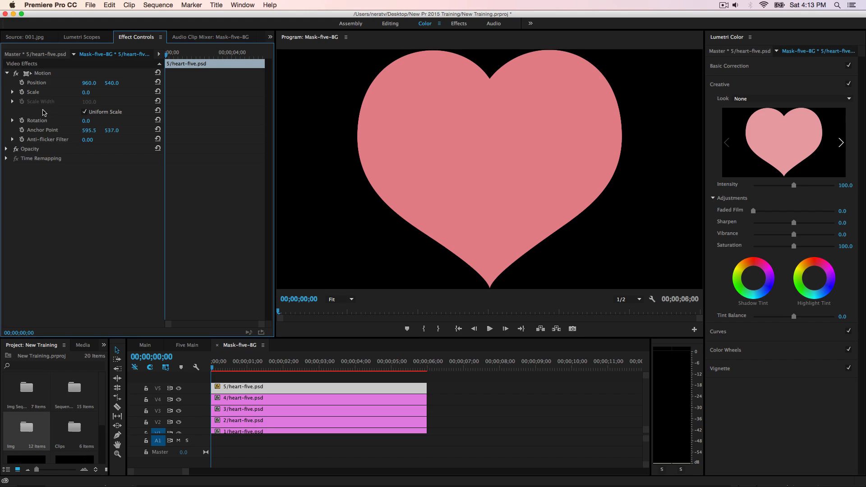
pyautogui.click(22, 92)
# Step: Add a Scale keyframe of 280 to the heart 5 clip at 00;00;01;00
pyautogui.click(170, 357)
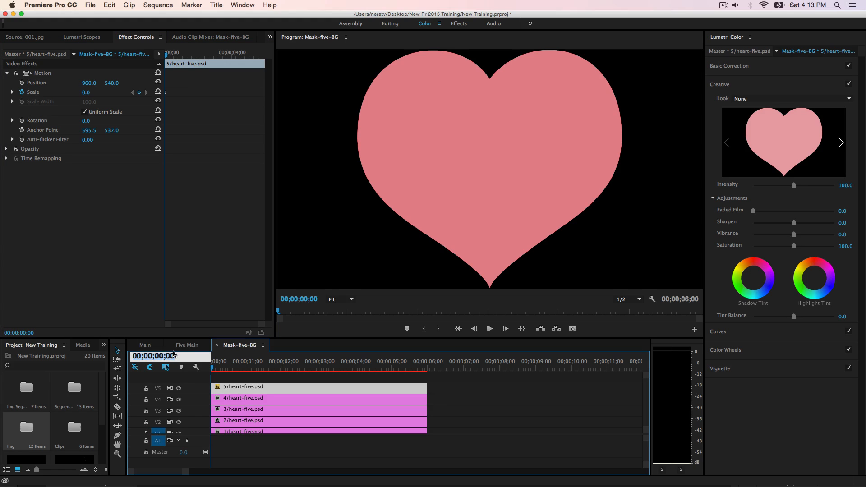
pyautogui.write('100')
pyautogui.press('Return')
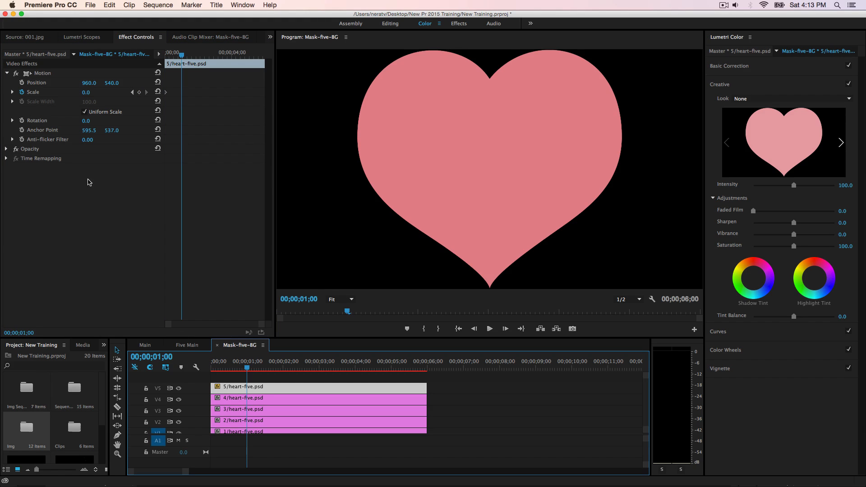
pyautogui.click(86, 92)
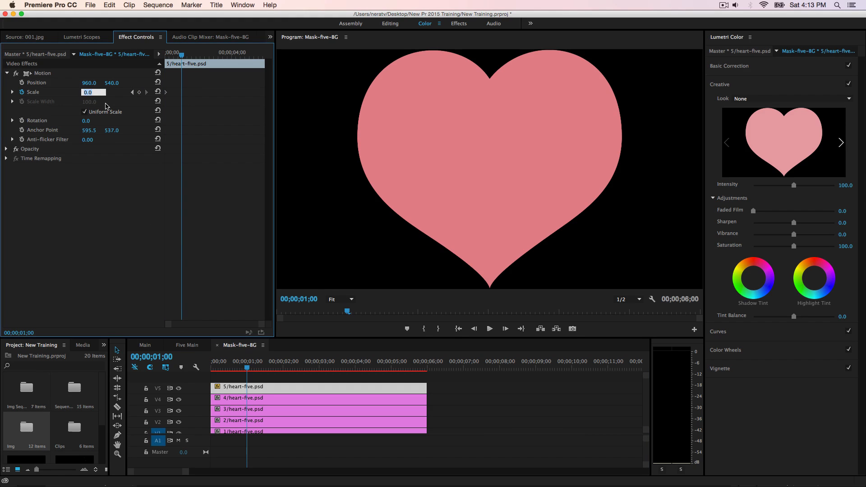
pyautogui.write('280')
pyautogui.press('Return')
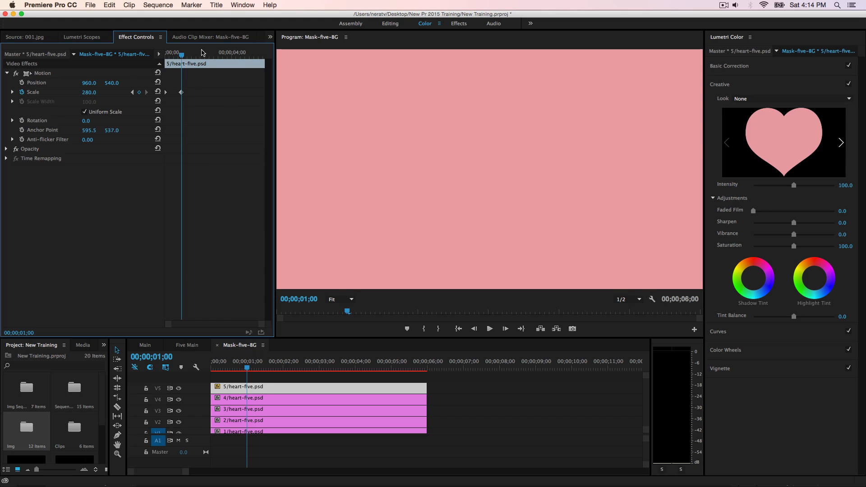
# Step: Apply ease in and ease out to both Scale keyframes on the heart 5 clip
pyautogui.click(182, 93)
pyautogui.rightClick(183, 94)
pyautogui.click(220, 227)
pyautogui.rightClick(183, 93)
pyautogui.click(209, 259)
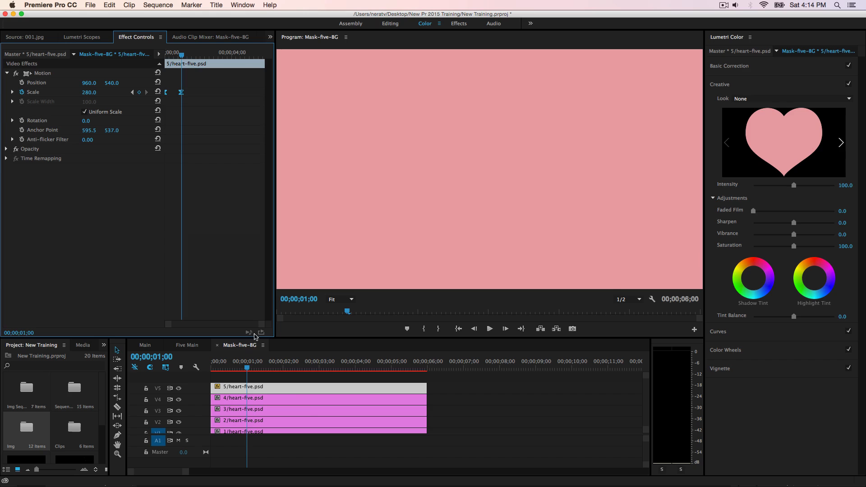
# Step: Set the heart 4 clip's Scale to 0 and paste heart 5's eased Scale keyframes onto it at the sequence start
pyautogui.click(298, 400)
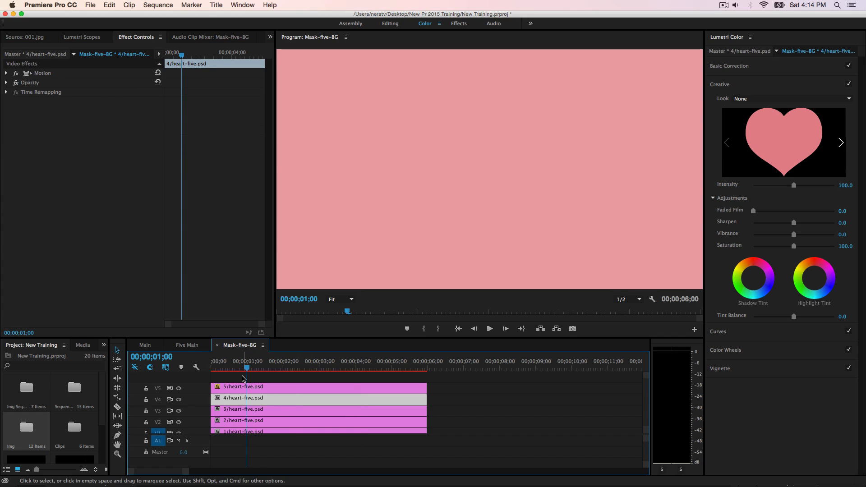
pyautogui.click(10, 77)
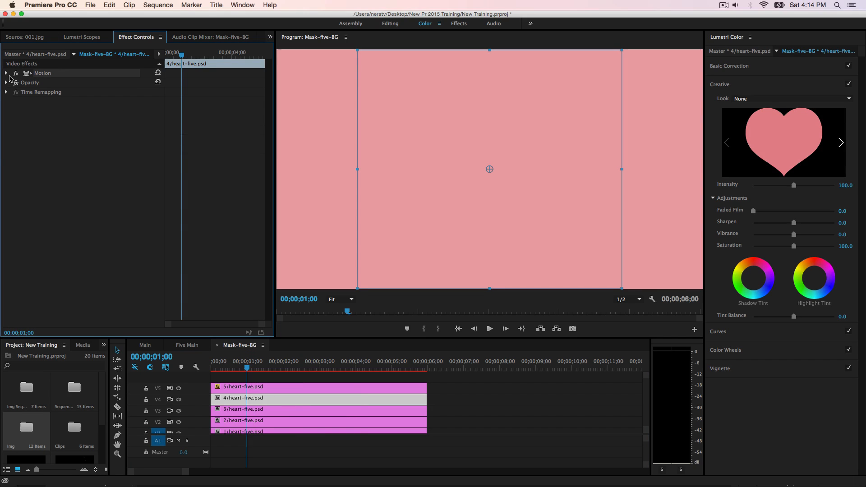
pyautogui.click(7, 74)
pyautogui.click(87, 93)
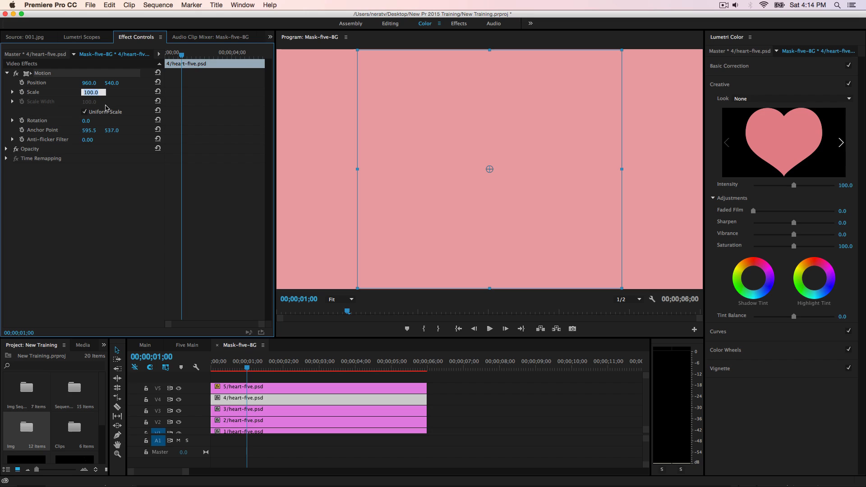
pyautogui.write('0')
pyautogui.press('Return')
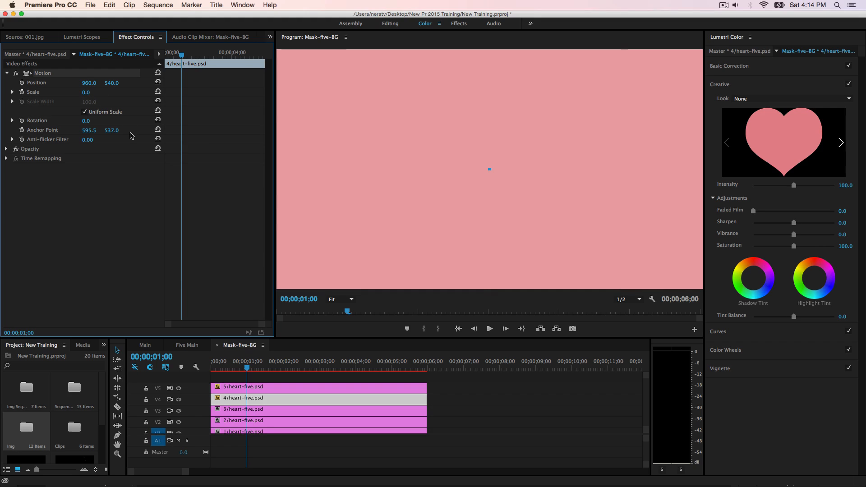
pyautogui.moveTo(184, 54); pyautogui.dragTo(161, 118)
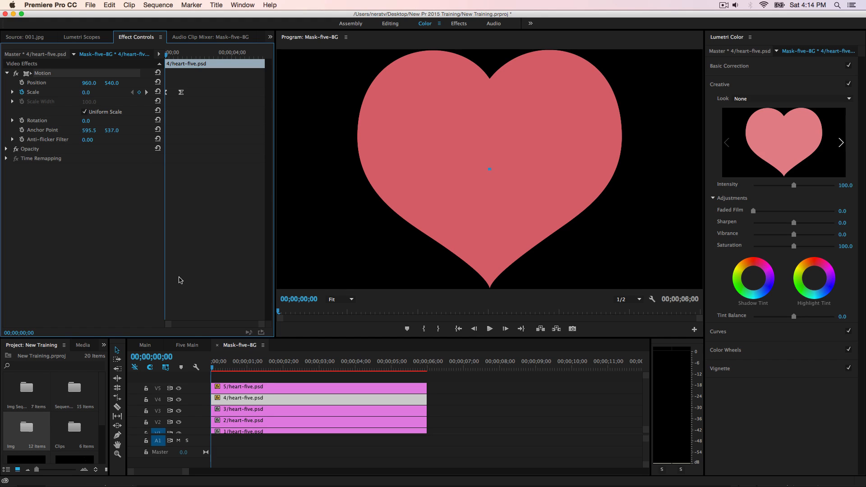
# Step: Set the heart 3 clip's Scale to 0 and paste the same eased Scale keyframes onto it at the sequence start
pyautogui.click(268, 413)
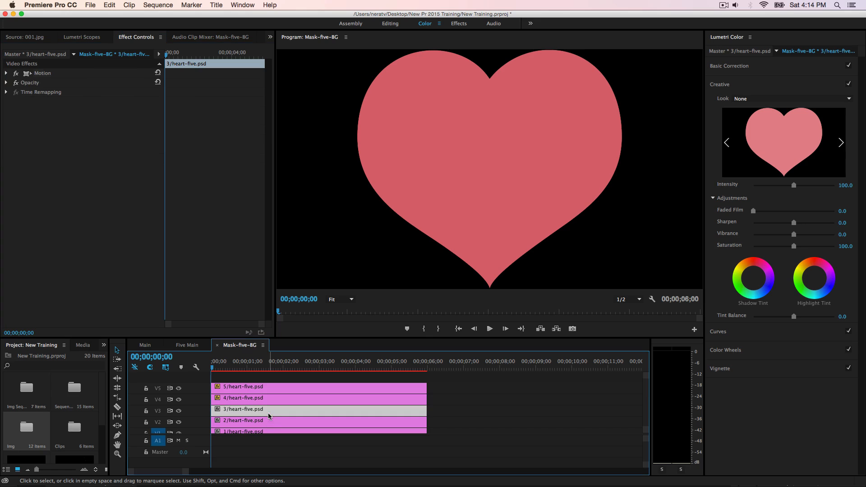
pyautogui.click(7, 73)
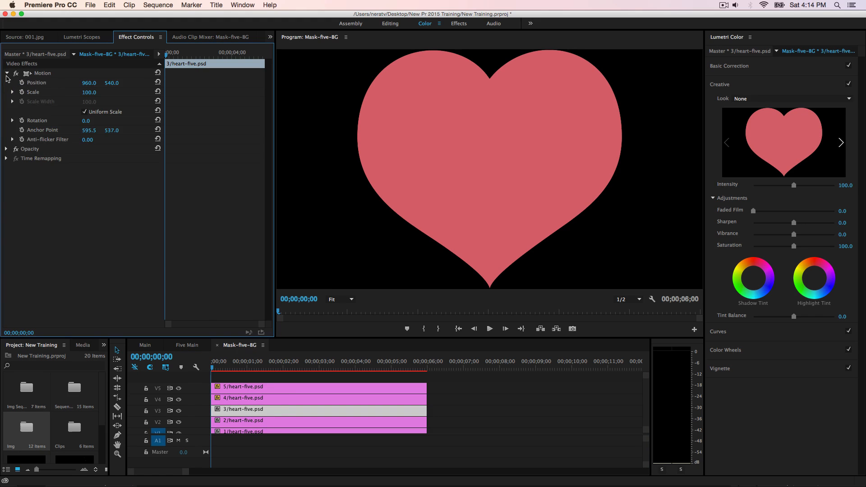
pyautogui.click(92, 92)
pyautogui.write('0')
pyautogui.press('Return')
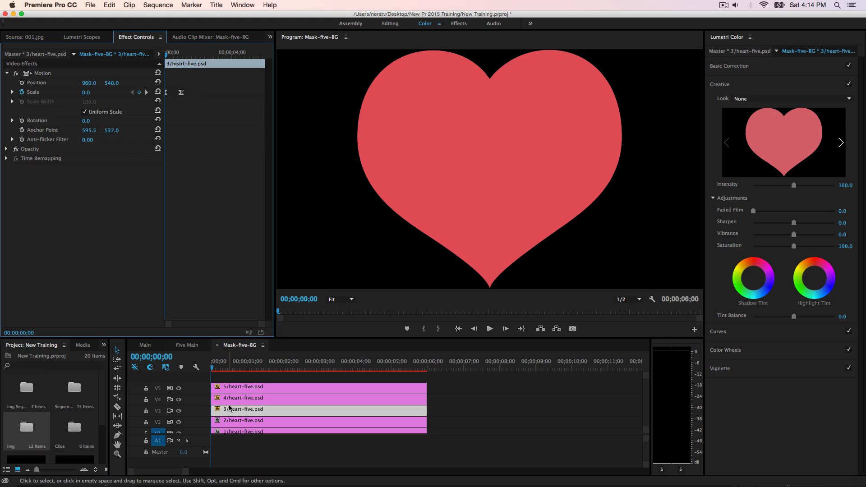
# Step: Give the heart 2 clip a Scale of 0 and paste the eased Scale keyframes onto it at 00;00;00;00
pyautogui.click(238, 422)
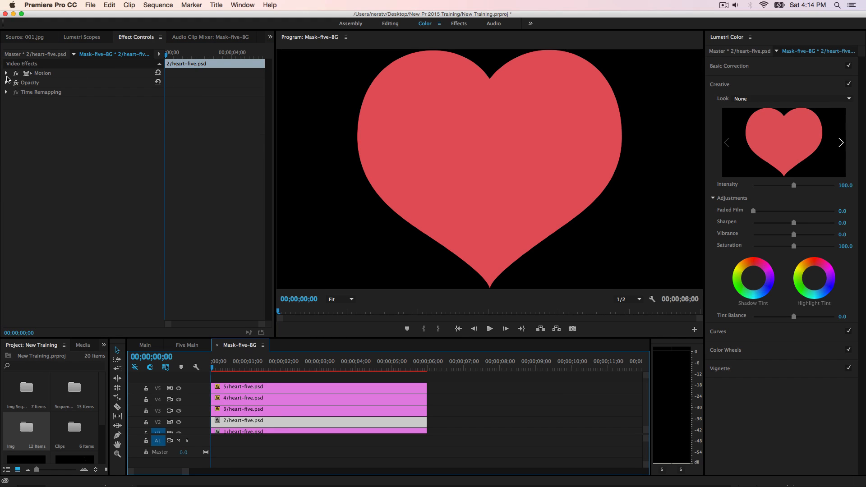
pyautogui.click(7, 73)
pyautogui.click(92, 92)
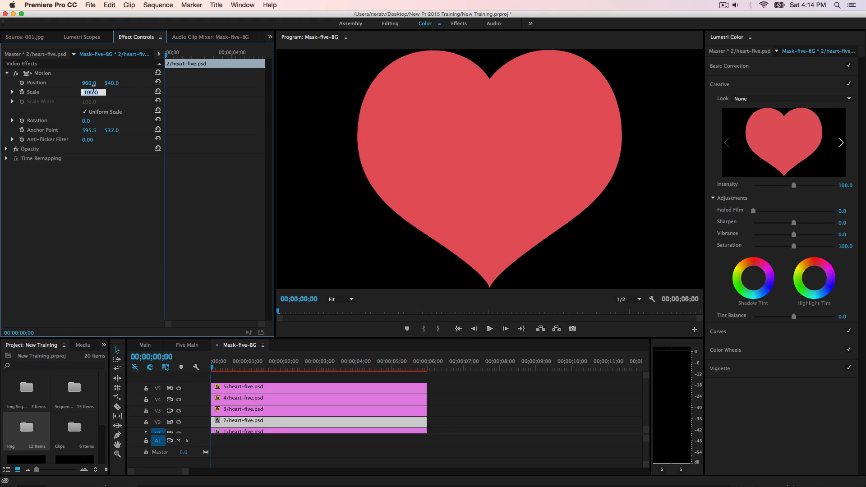
pyautogui.write('0')
pyautogui.press('Return')
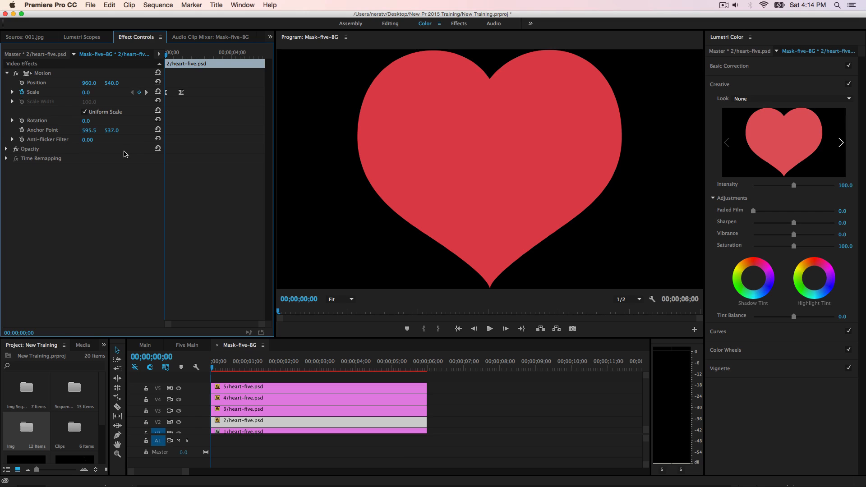
# Step: Give the heart 1 clip on V1 a Scale of 0 and paste the eased Scale keyframes onto it at 00;00;00;00
pyautogui.scroll(-1, 302, 423)
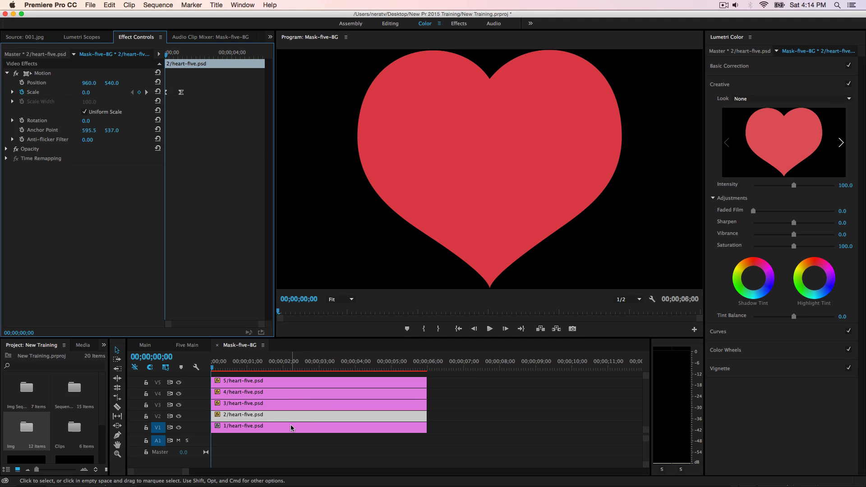
pyautogui.click(291, 428)
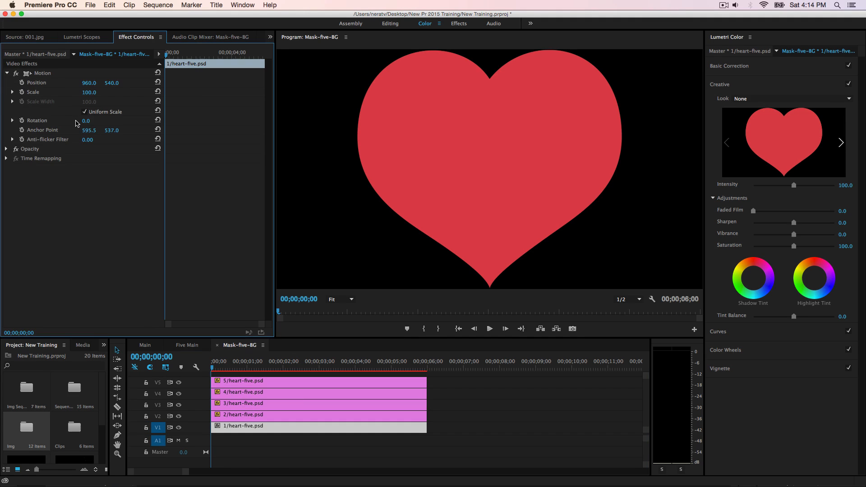
pyautogui.click(90, 93)
pyautogui.write('0')
pyautogui.press('Return')
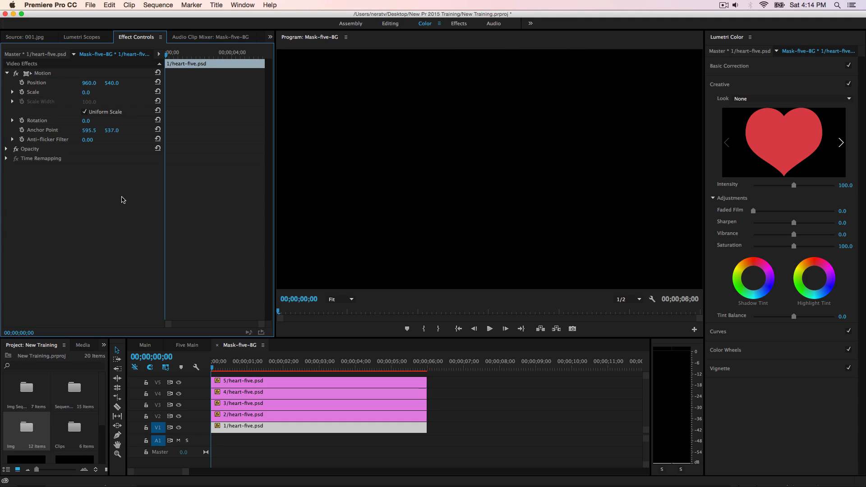
# Step: Move the playhead to 00;00;00;05 and shift the heart 2 to heart 5 clips to start there
pyautogui.click(215, 369)
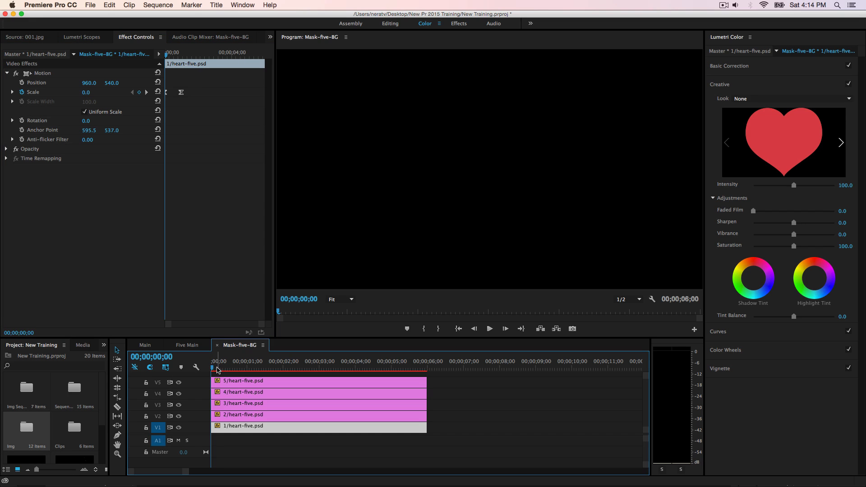
pyautogui.moveTo(217, 370)
pyautogui.mouseDown()
pyautogui.moveTo(224, 373)
pyautogui.moveTo(212, 371)
pyautogui.mouseUp()
pyautogui.click(160, 359)
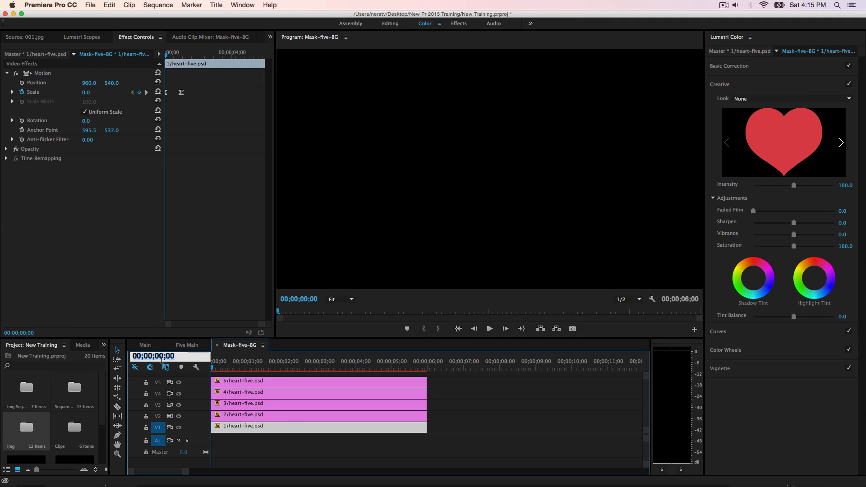
pyautogui.write('05')
pyautogui.press('Return')
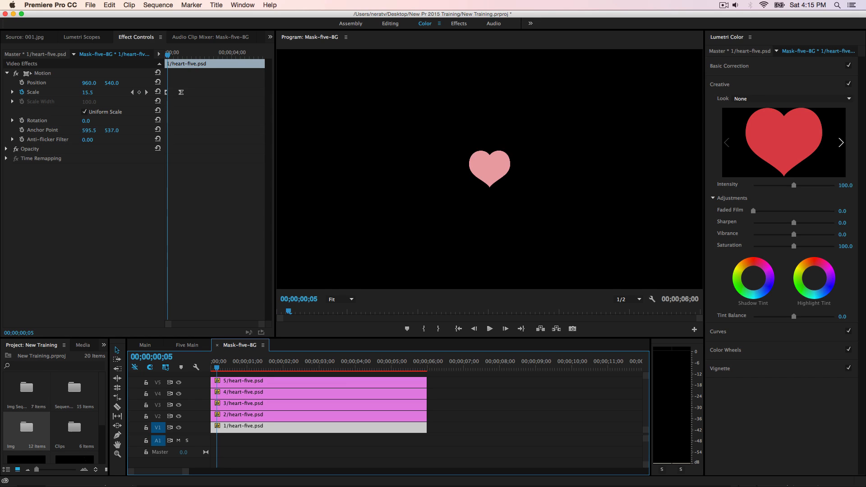
pyautogui.moveTo(441, 419); pyautogui.dragTo(397, 387)
pyautogui.moveTo(322, 388); pyautogui.dragTo(328, 391)
# Step: Move the playhead to 00;00;00;10 and shift the heart 3, 4 and 5 clips to start there
pyautogui.click(162, 358)
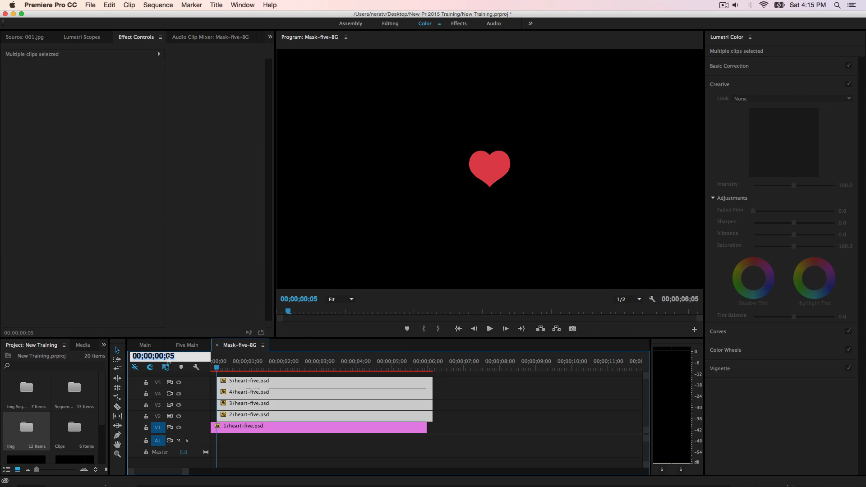
pyautogui.write('10')
pyautogui.press('Return')
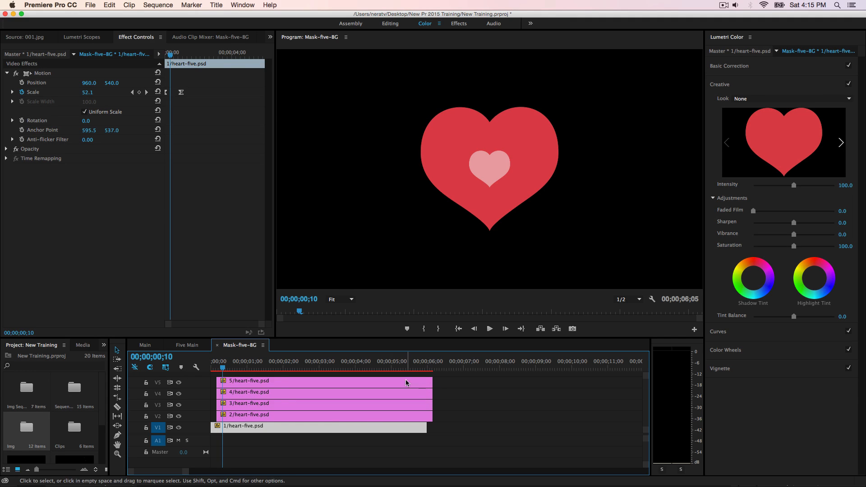
pyautogui.moveTo(450, 405); pyautogui.dragTo(384, 377)
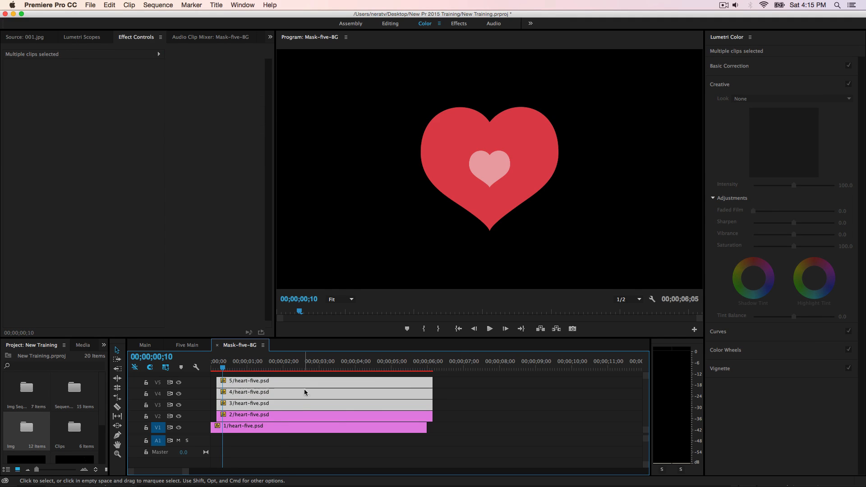
pyautogui.moveTo(304, 389); pyautogui.dragTo(310, 389)
# Step: Move the playhead to 00;00;00;15 and shift the heart 4 and heart 5 clips to start there
pyautogui.click(155, 357)
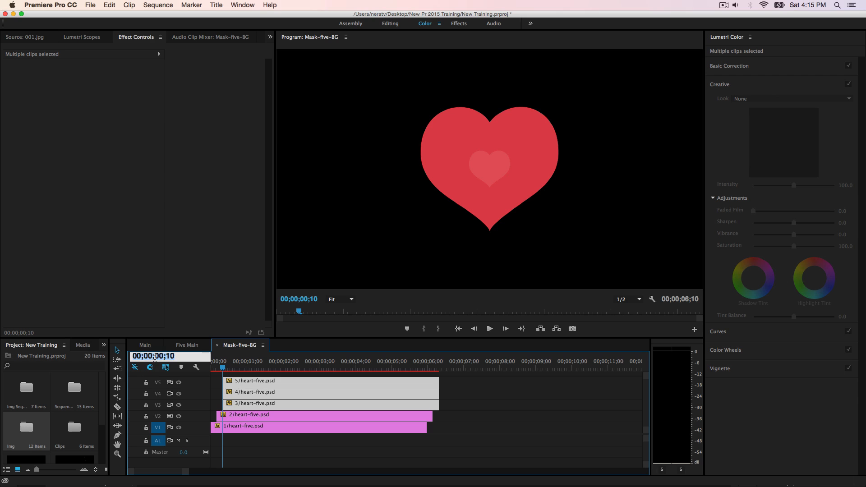
pyautogui.write('15')
pyautogui.press('Return')
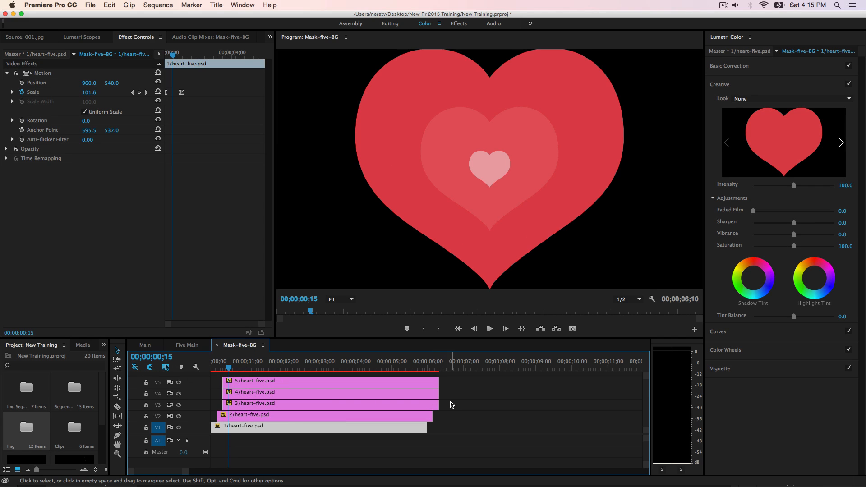
pyautogui.moveTo(451, 398); pyautogui.dragTo(402, 388)
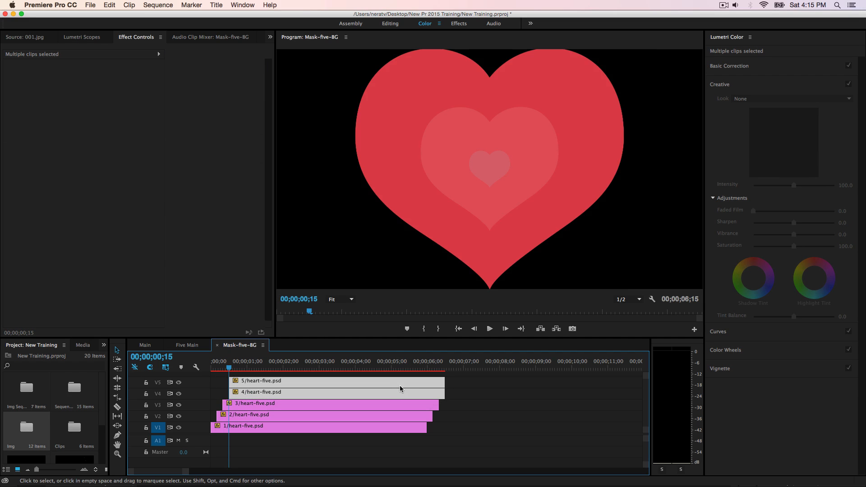
# Step: Move the playhead to 00;00;00;20 and shift the heart 5 clip on V5 to start there
pyautogui.click(166, 358)
pyautogui.write('20')
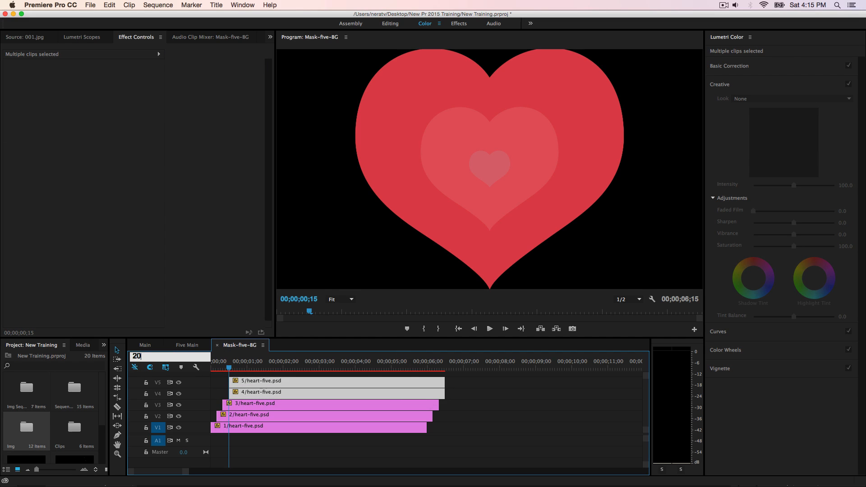
pyautogui.press('Return')
pyautogui.click(331, 387)
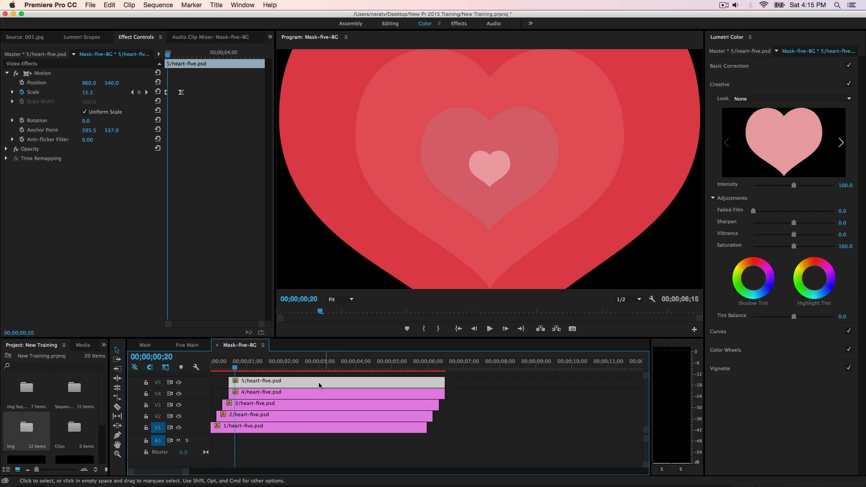
pyautogui.moveTo(317, 385); pyautogui.dragTo(323, 385)
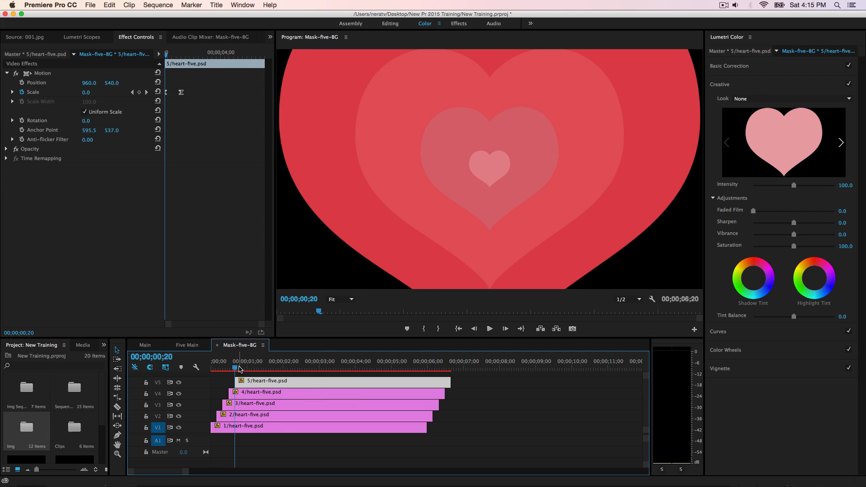
# Step: Preview the staggered hearts and trim the ends of the heart 2 to heart 5 clips to match the heart 1 clip's end
pyautogui.click(234, 370)
pyautogui.moveTo(234, 370)
pyautogui.mouseDown()
pyautogui.moveTo(212, 375)
pyautogui.moveTo(238, 384)
pyautogui.mouseUp()
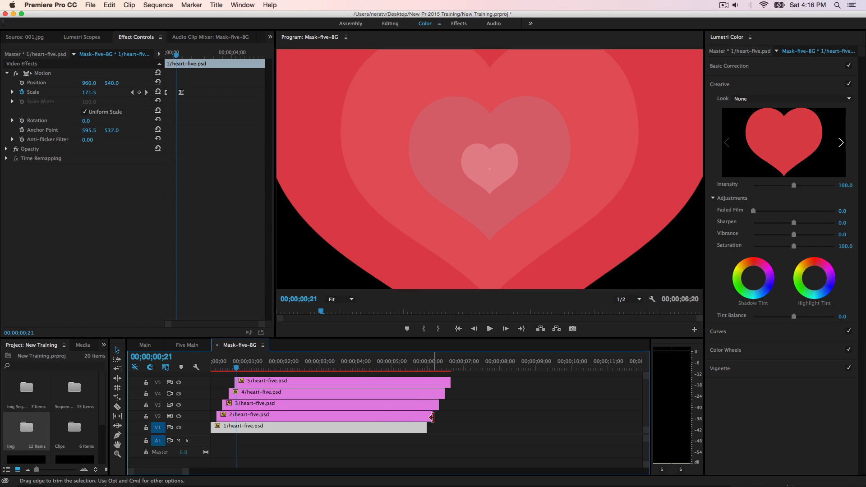
pyautogui.moveTo(432, 417); pyautogui.dragTo(427, 383)
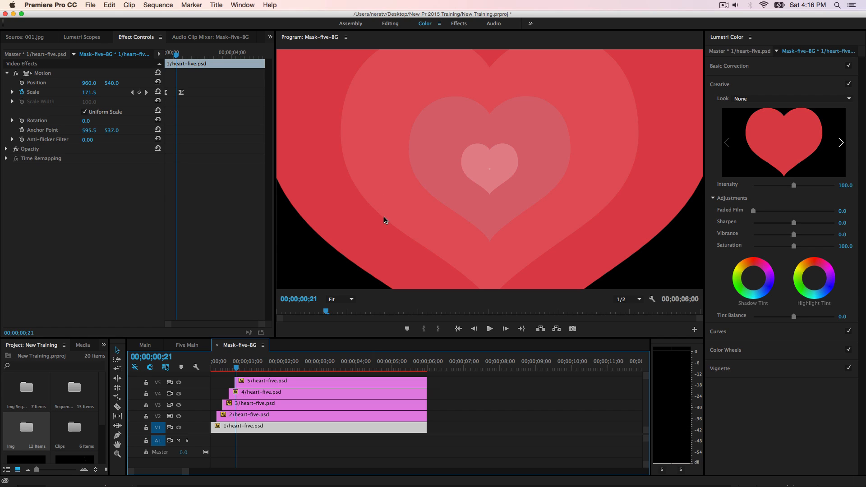
# Step: Apply the Gaussian Blur effect to the heart 2 clip on V2 and set its Blurriness to 3
pyautogui.click(248, 416)
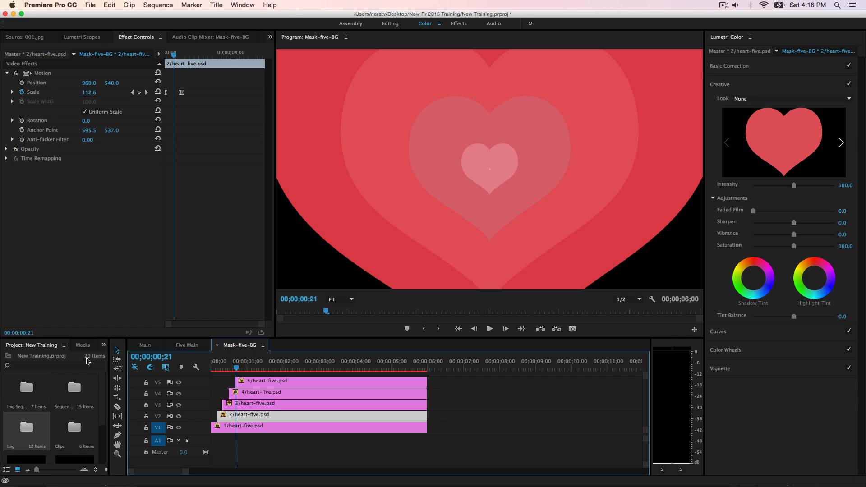
pyautogui.click(103, 346)
pyautogui.click(115, 390)
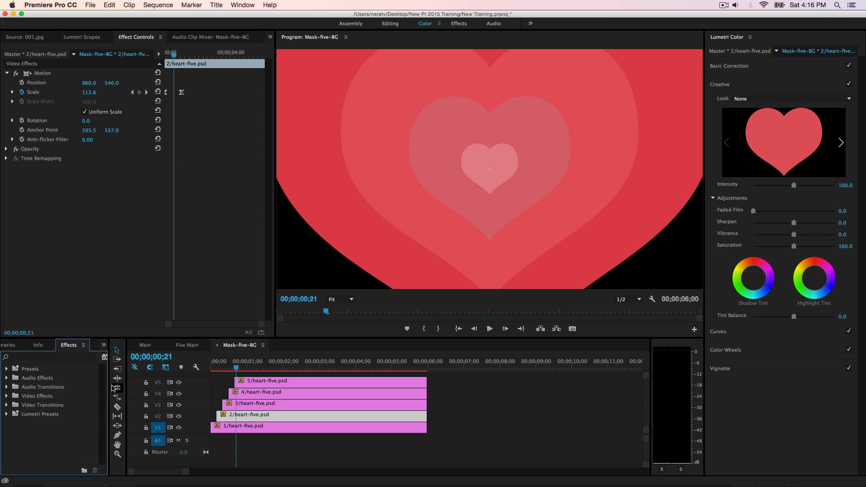
pyautogui.click(44, 360)
pyautogui.write('blur')
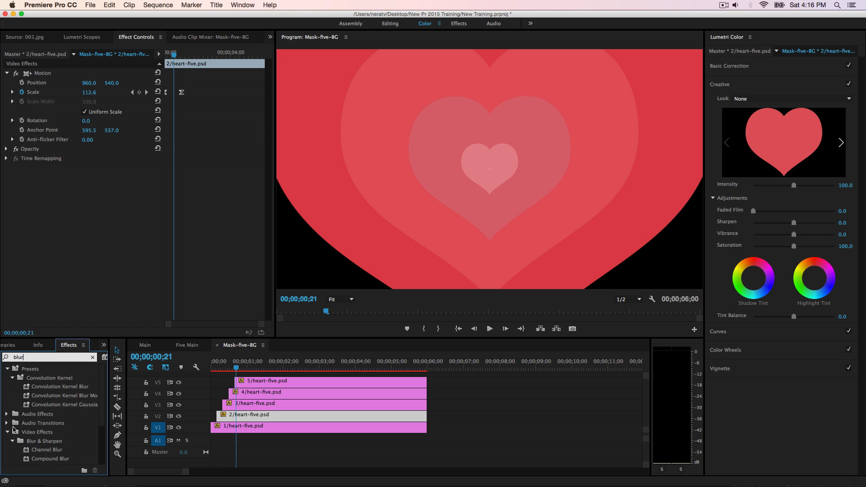
pyautogui.scroll(-3, 39, 447)
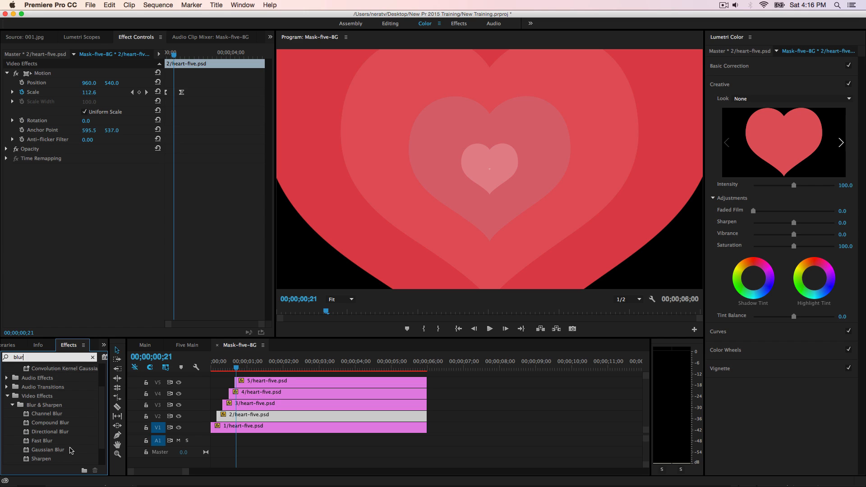
pyautogui.moveTo(49, 450); pyautogui.dragTo(244, 416)
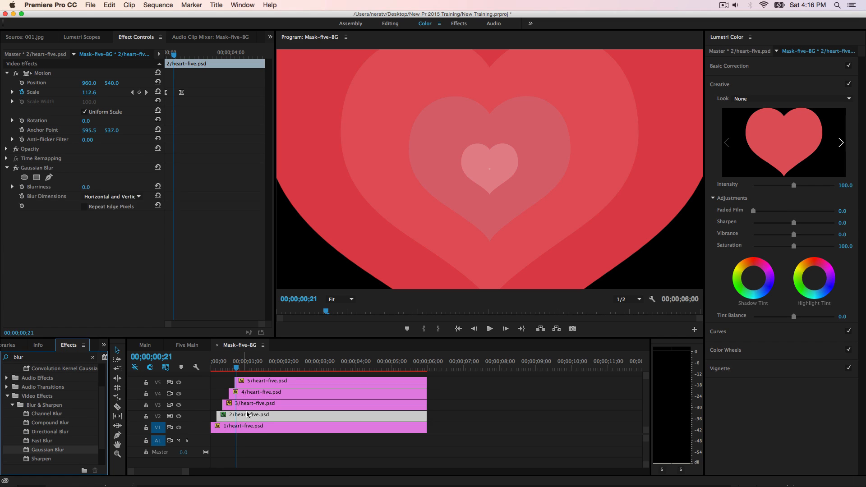
pyautogui.click(86, 186)
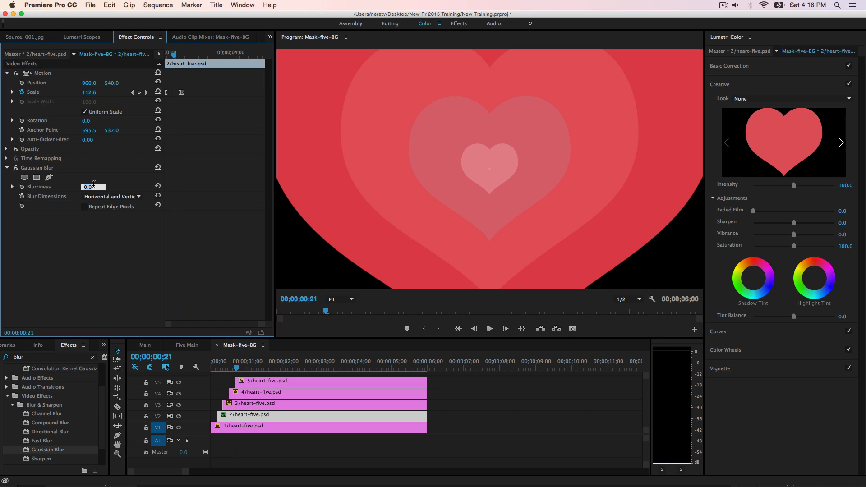
pyautogui.write('30')
pyautogui.press('Return')
# Step: Close Mask-five-BG, duplicate it in the Sequences bin and rename the copy Mask-Five-Only
pyautogui.click(217, 346)
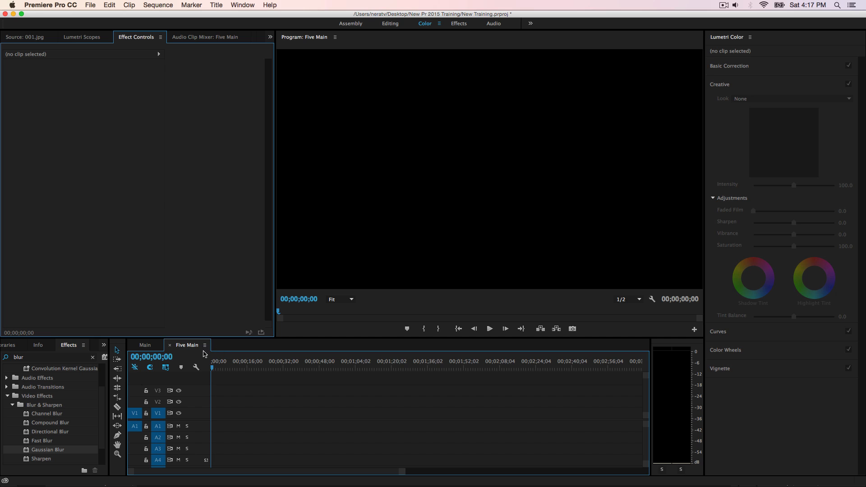
pyautogui.click(104, 346)
pyautogui.click(116, 356)
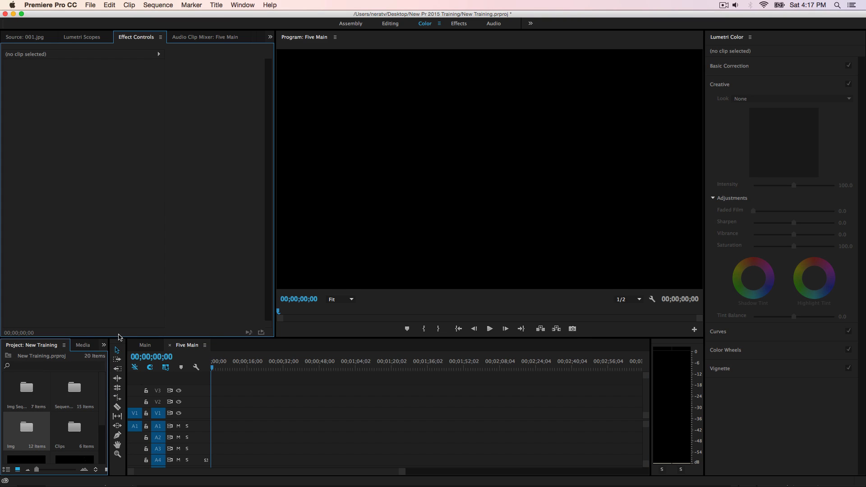
pyautogui.doubleClick(84, 392)
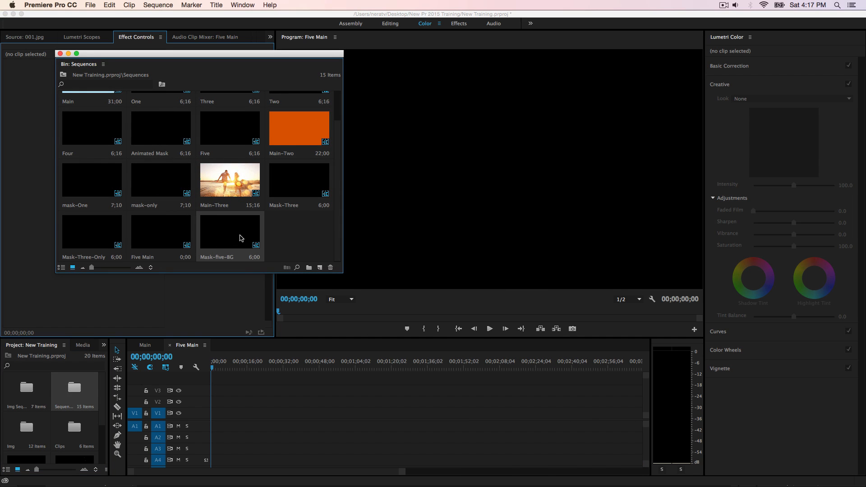
pyautogui.rightClick(239, 231)
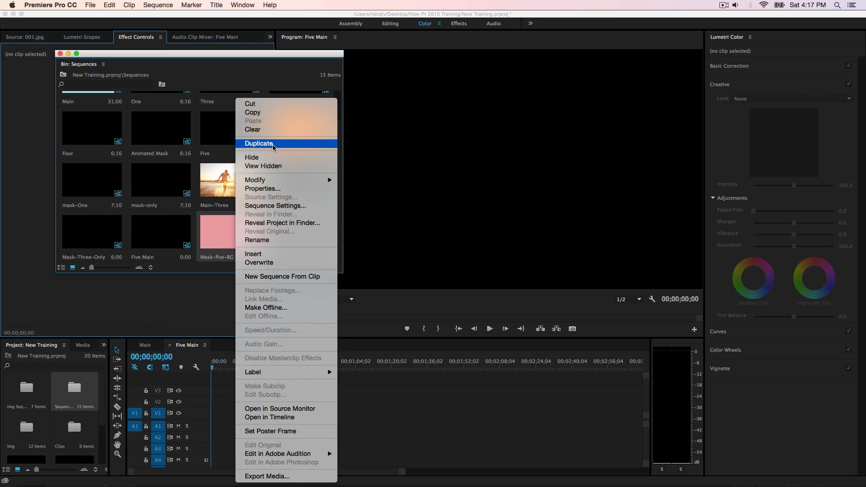
pyautogui.click(259, 143)
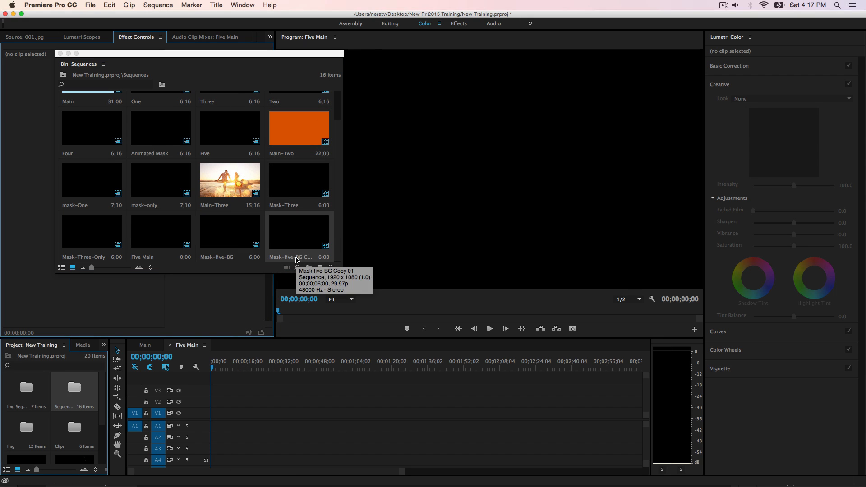
pyautogui.click(297, 258)
pyautogui.write('Mask-Five-Only')
pyautogui.press('Tab')
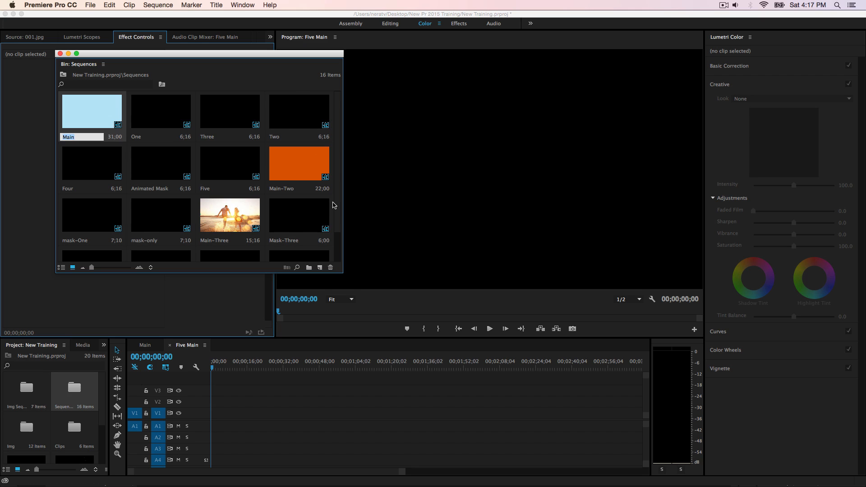
pyautogui.scroll(-2, 290, 241)
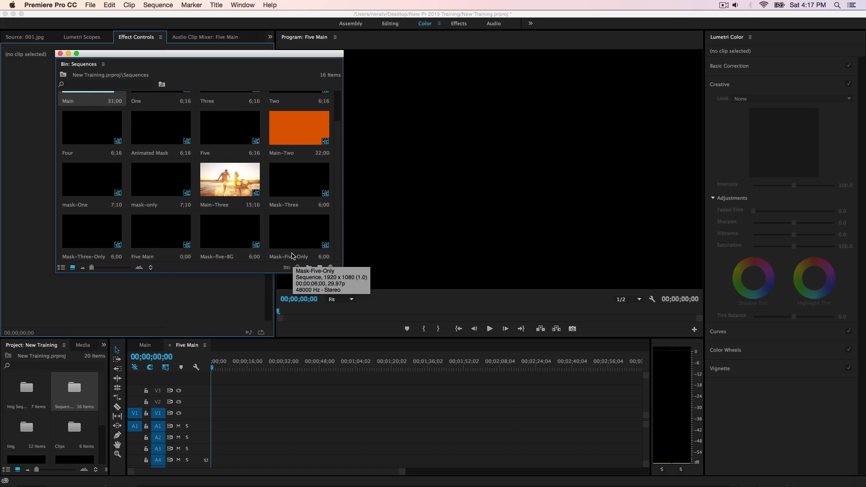
# Step: Open the Mask-Five-Only sequence, turn off the output of tracks V1 to V4 and scrub to check the heart 5 animation
pyautogui.doubleClick(291, 246)
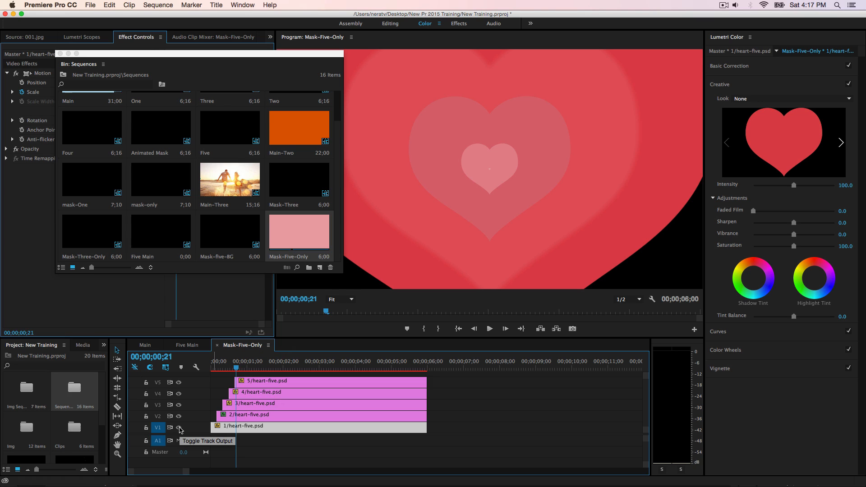
pyautogui.click(179, 393)
pyautogui.click(178, 404)
pyautogui.click(179, 416)
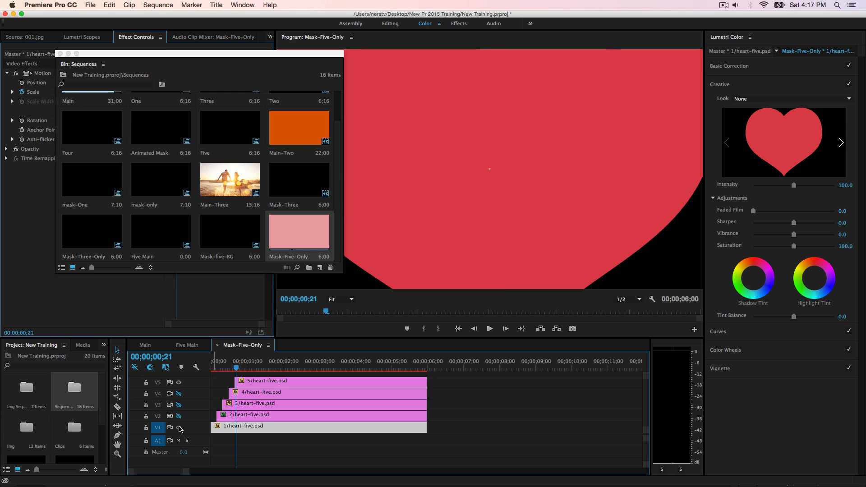
pyautogui.click(179, 428)
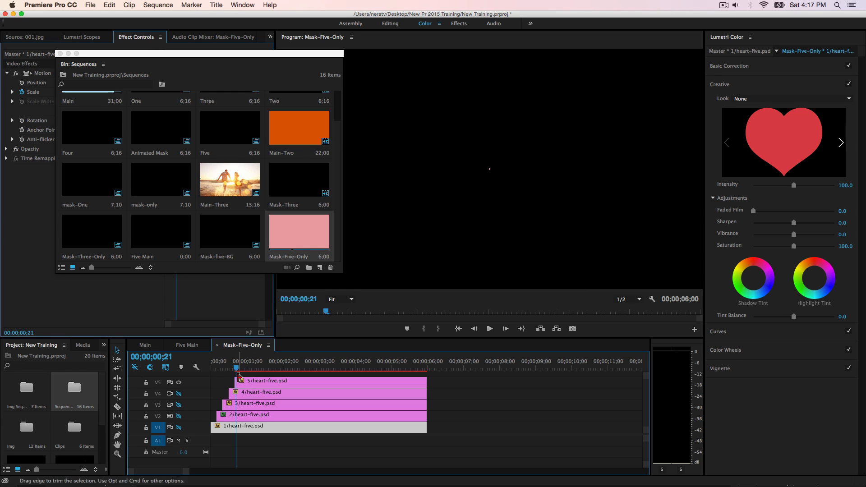
pyautogui.moveTo(238, 372); pyautogui.dragTo(262, 383)
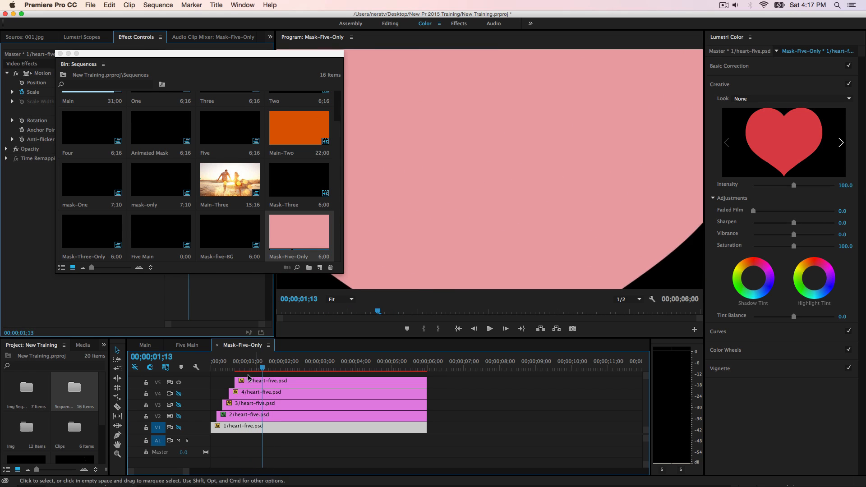
# Step: Close Mask-Five-Only and place the img 07 sequence from the image sequences bin at the start of V1 in Five Main
pyautogui.click(217, 346)
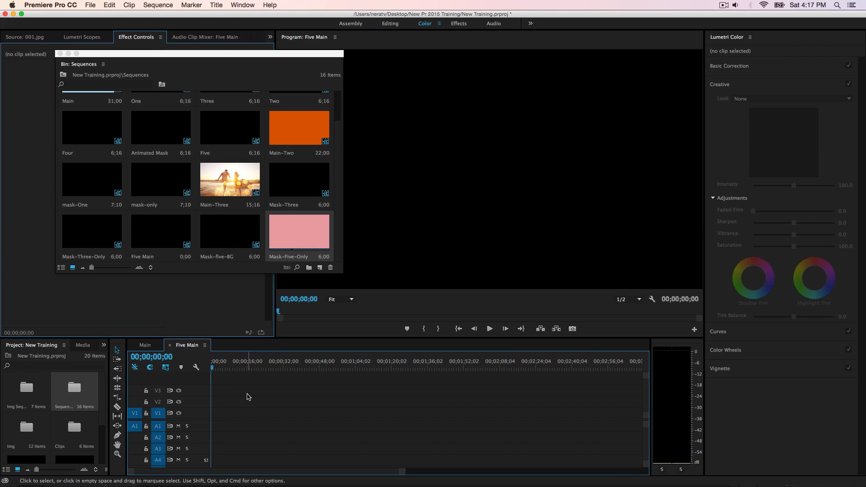
pyautogui.doubleClick(25, 394)
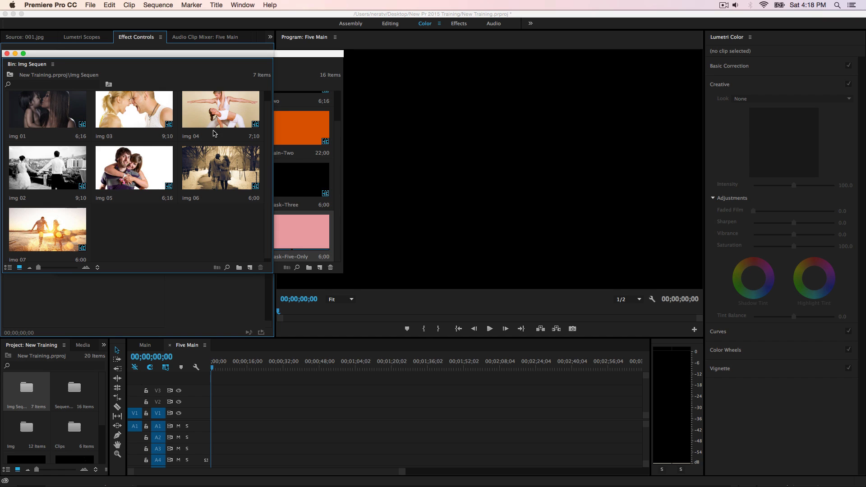
pyautogui.moveTo(49, 231); pyautogui.dragTo(214, 423)
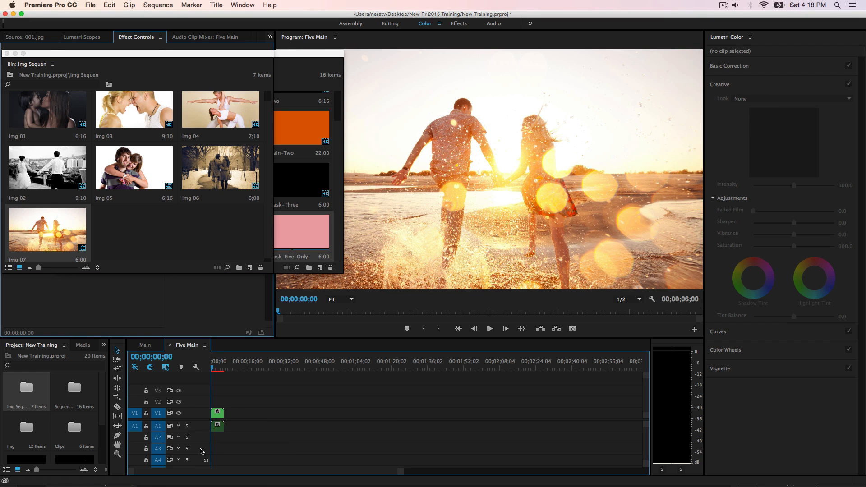
# Step: Delete all empty audio tracks from the Five Main sequence, leaving the video tracks untouched
pyautogui.rightClick(201, 452)
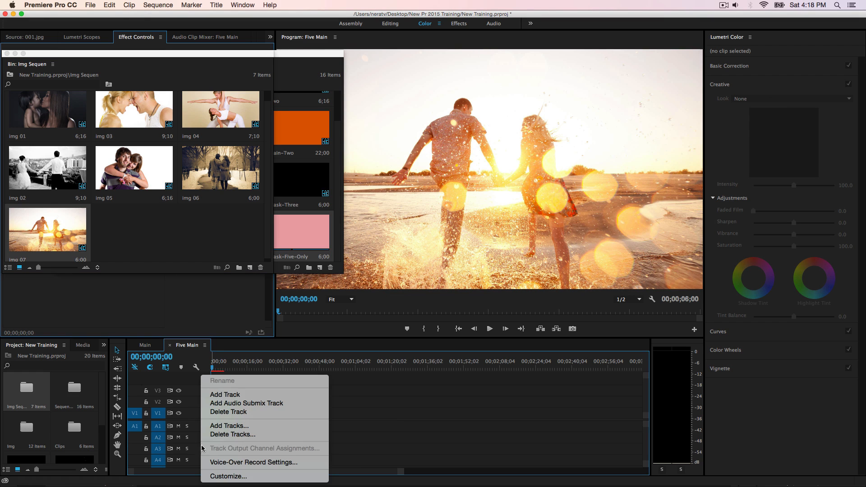
pyautogui.click(232, 435)
pyautogui.click(374, 248)
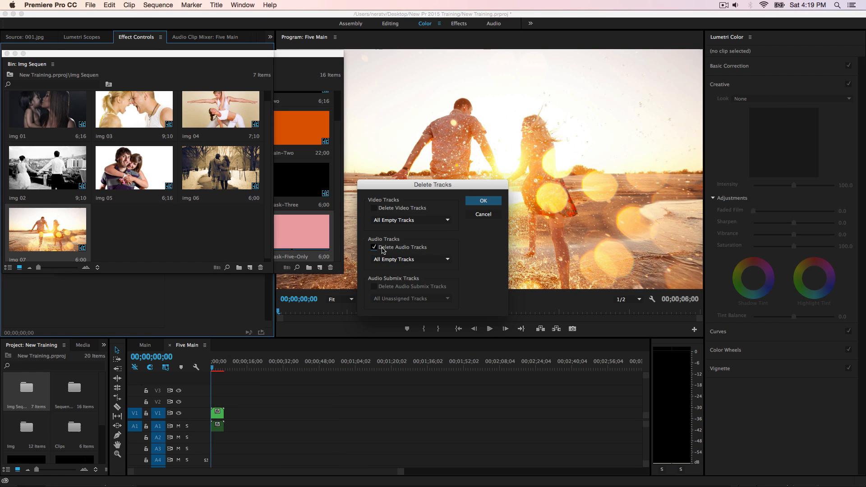
pyautogui.click(480, 201)
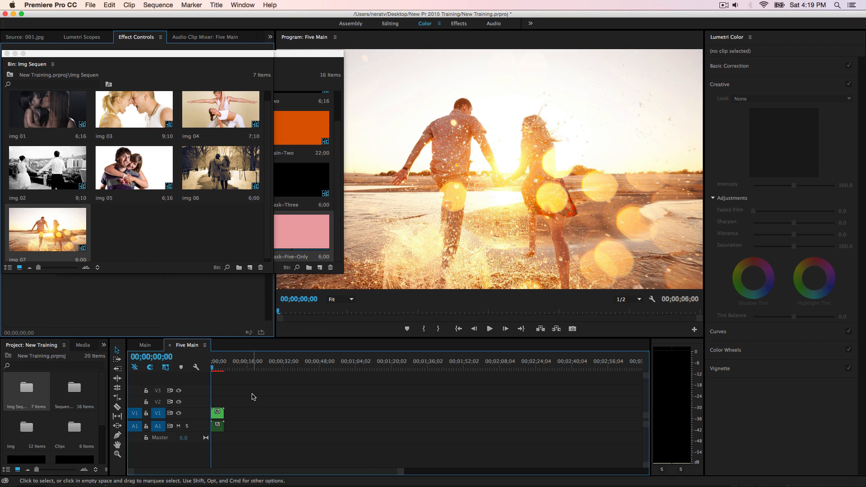
# Step: Place the Mask-five-BG sequence from the Sequences bin on V2, directly above img 07 at the start of Five Main
pyautogui.press('=')
pyautogui.press('=')
pyautogui.press('=')
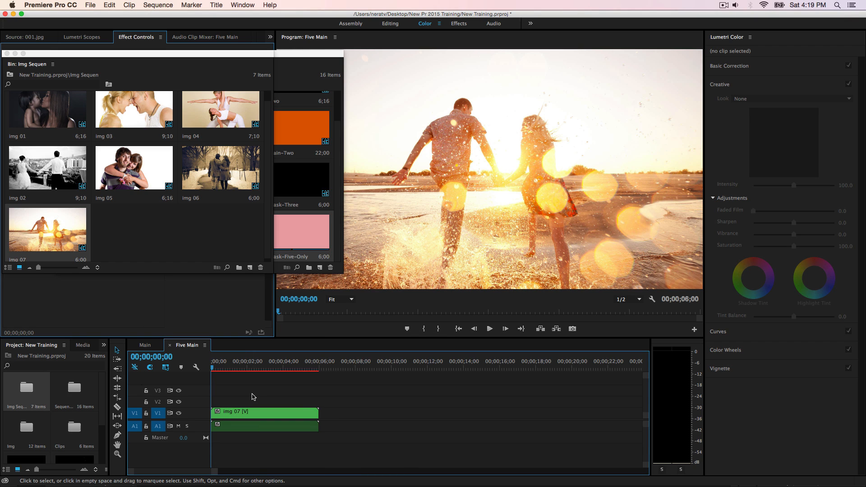
pyautogui.click(258, 430)
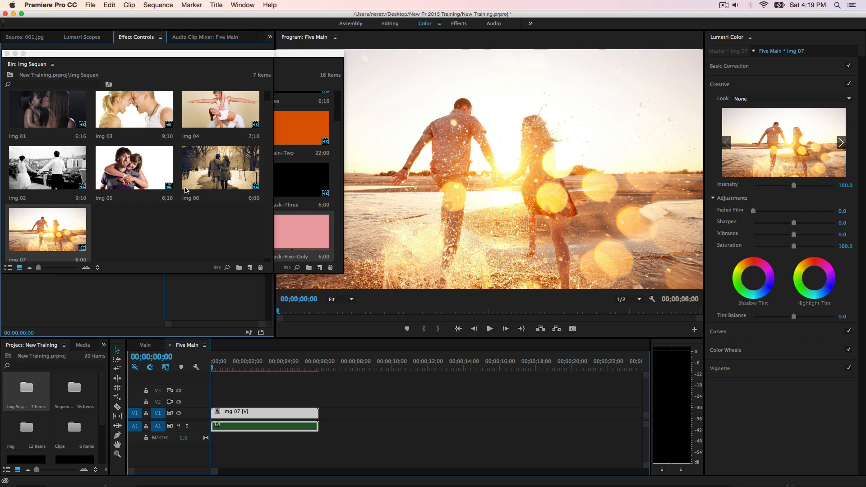
pyautogui.click(299, 192)
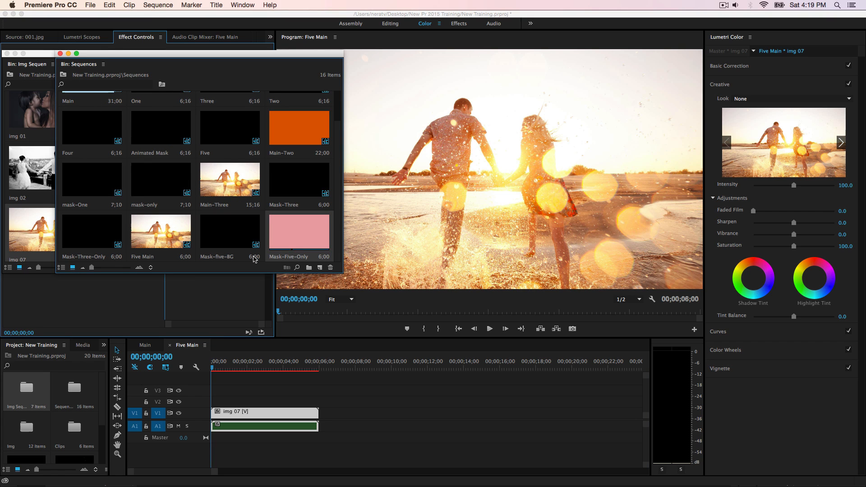
pyautogui.click(224, 235)
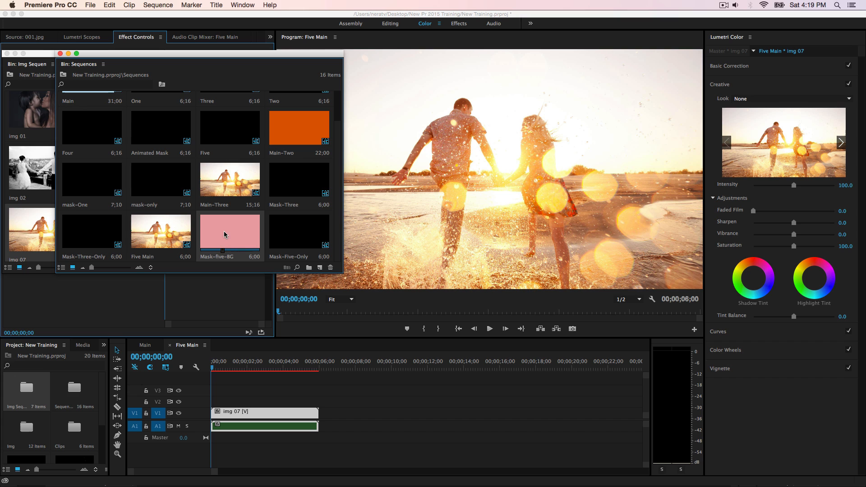
pyautogui.moveTo(221, 226); pyautogui.dragTo(222, 407)
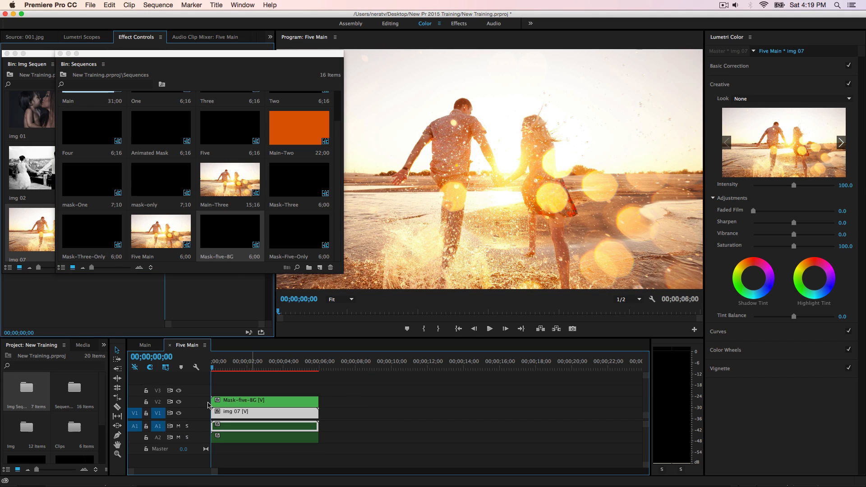
# Step: Duplicate the img 07 clip from V1 onto V3 and place the Mask-Five-Only sequence above it on V4
pyautogui.click(234, 405)
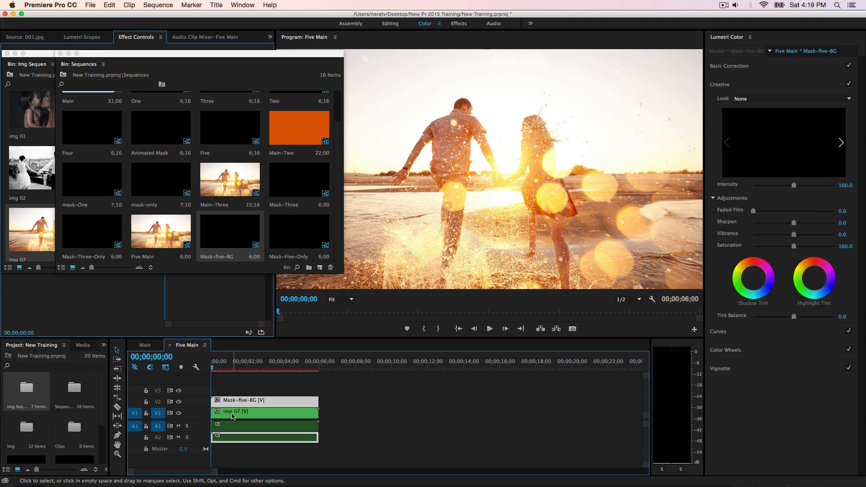
pyautogui.click(235, 416)
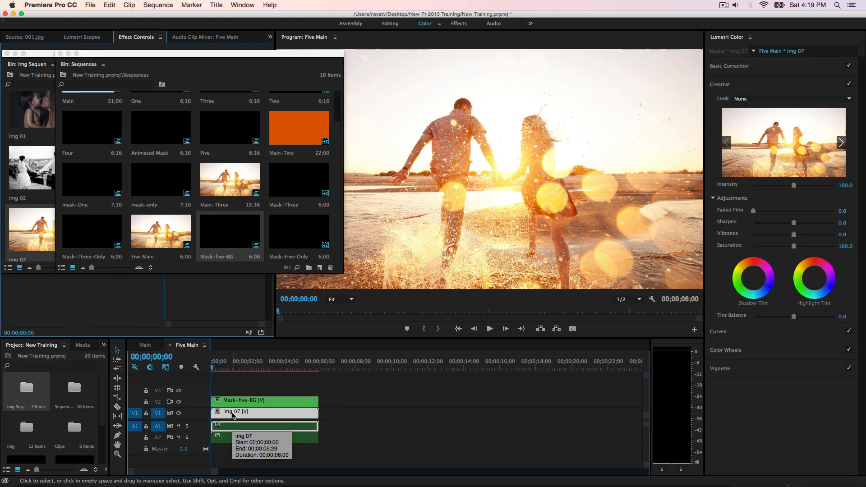
pyautogui.moveTo(233, 416); pyautogui.dragTo(232, 395)
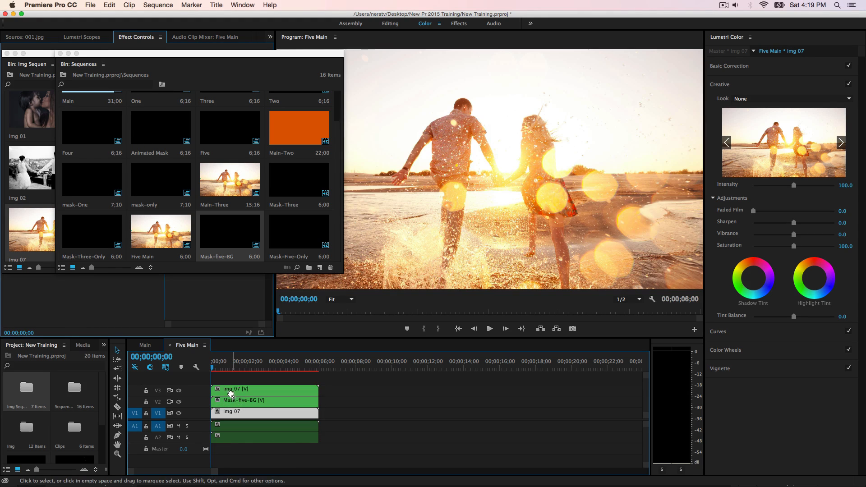
pyautogui.click(234, 393)
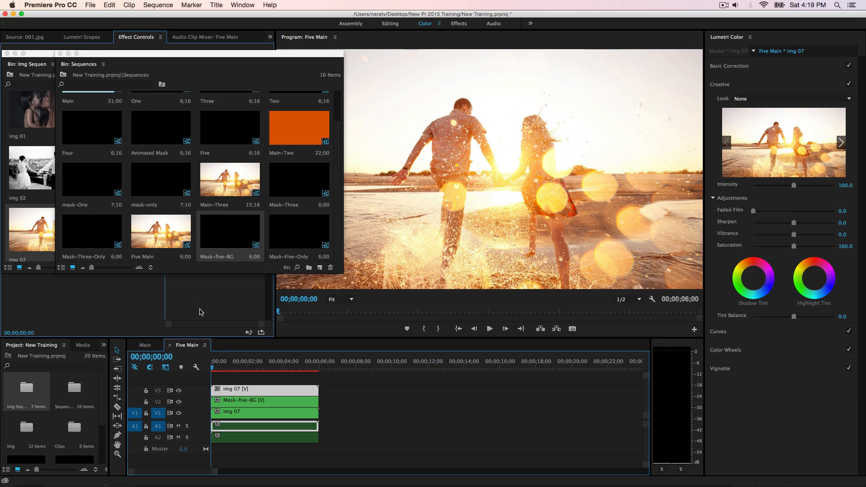
pyautogui.click(289, 239)
pyautogui.moveTo(292, 234); pyautogui.dragTo(216, 377)
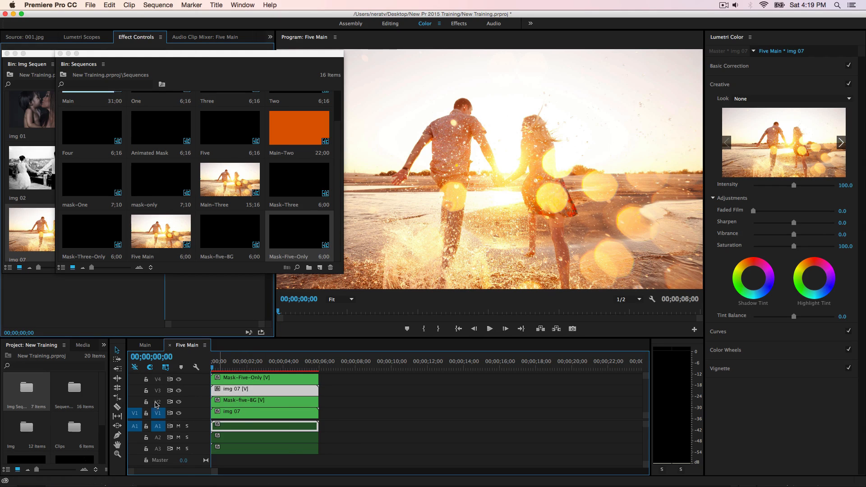
# Step: Find the Track Matte Key effect, apply it to the img 07 clip on V3 and close both floating bins
pyautogui.click(104, 345)
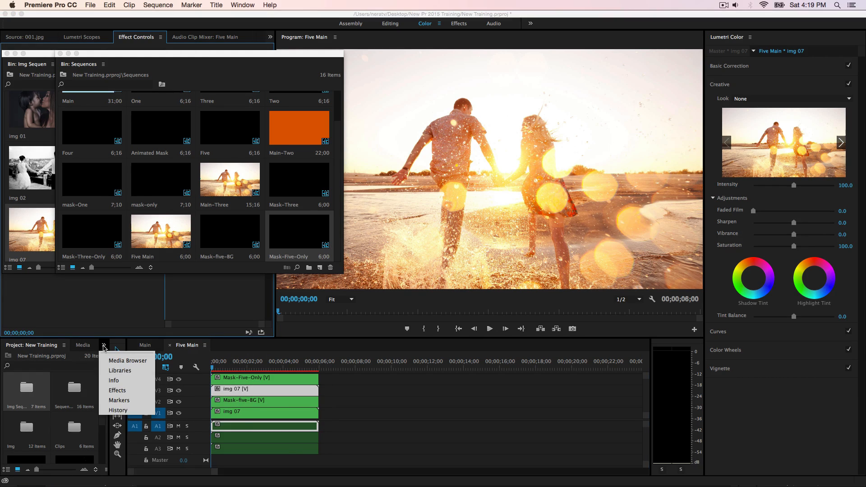
pyautogui.click(120, 390)
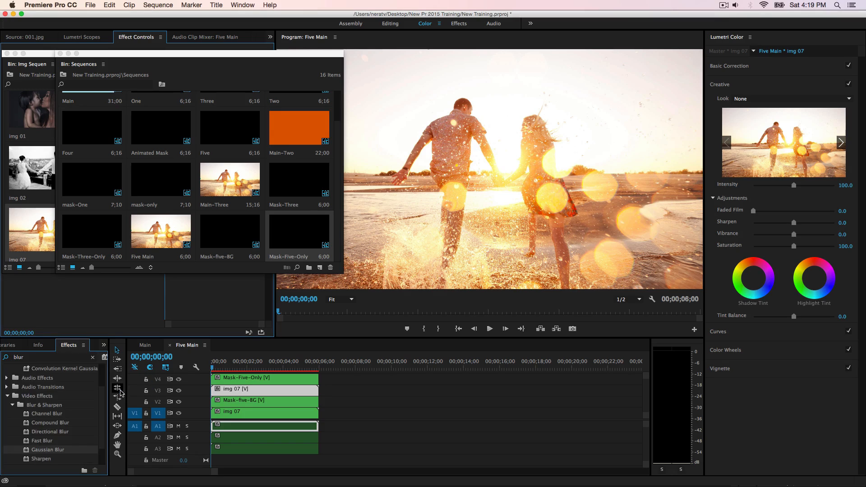
pyautogui.click(40, 357)
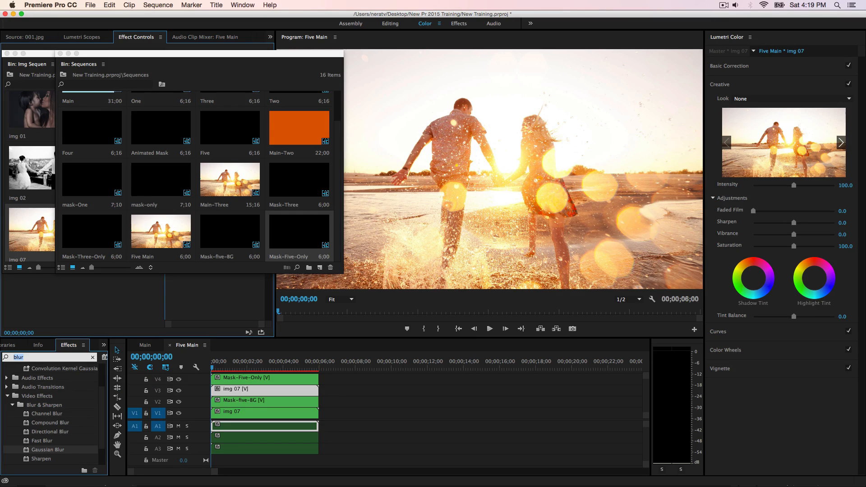
pyautogui.write('track')
pyautogui.click(48, 414)
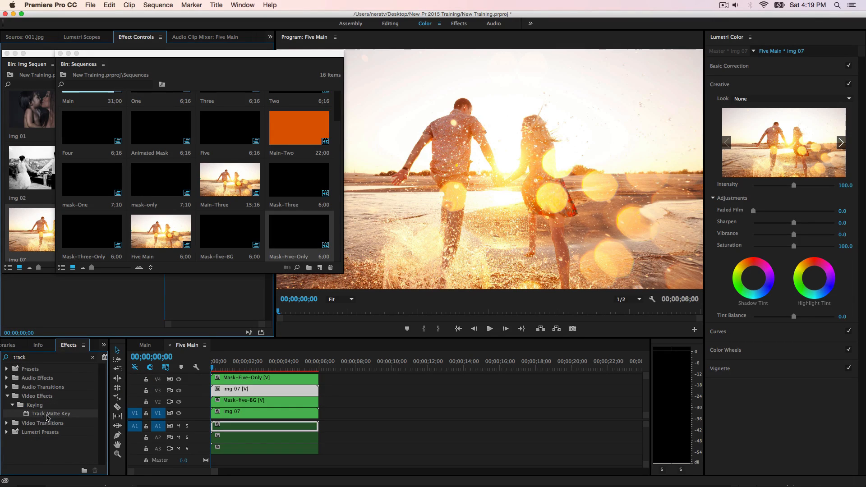
pyautogui.moveTo(32, 417); pyautogui.dragTo(239, 395)
pyautogui.click(69, 53)
pyautogui.click(15, 53)
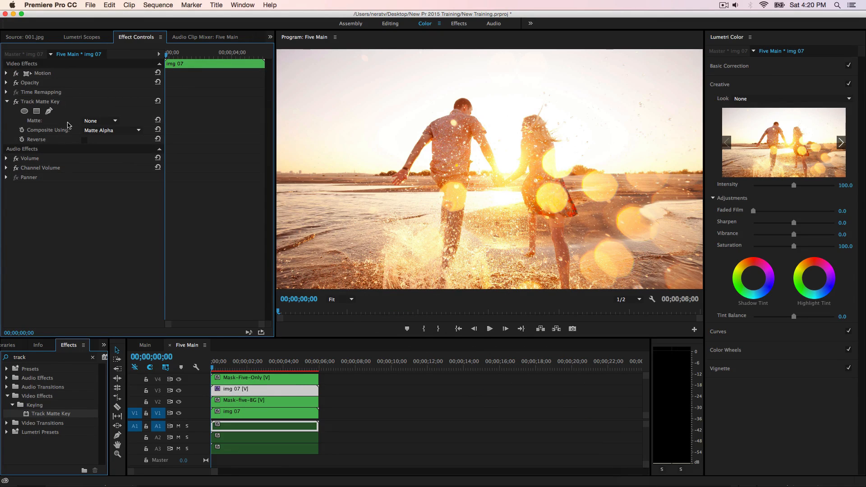
# Step: Set the Track Matte Key's matte to Video 4 and scrub to about 00;00;01;02 to check the heart reveal
pyautogui.click(100, 121)
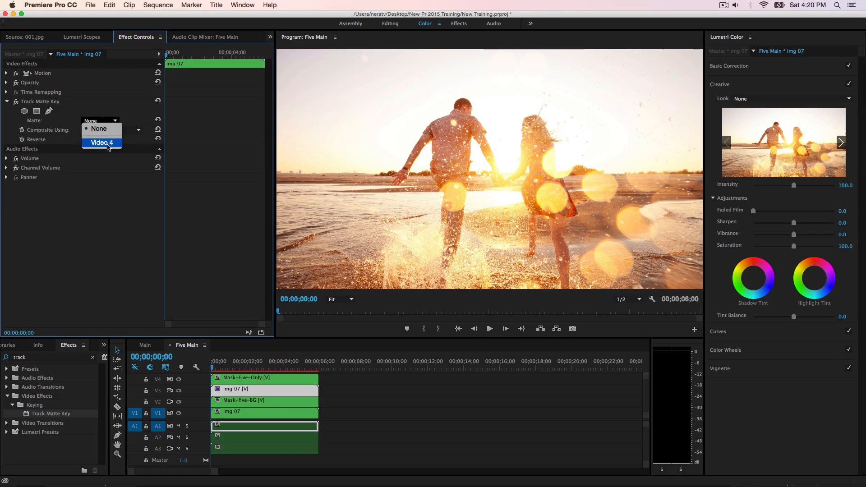
pyautogui.click(108, 146)
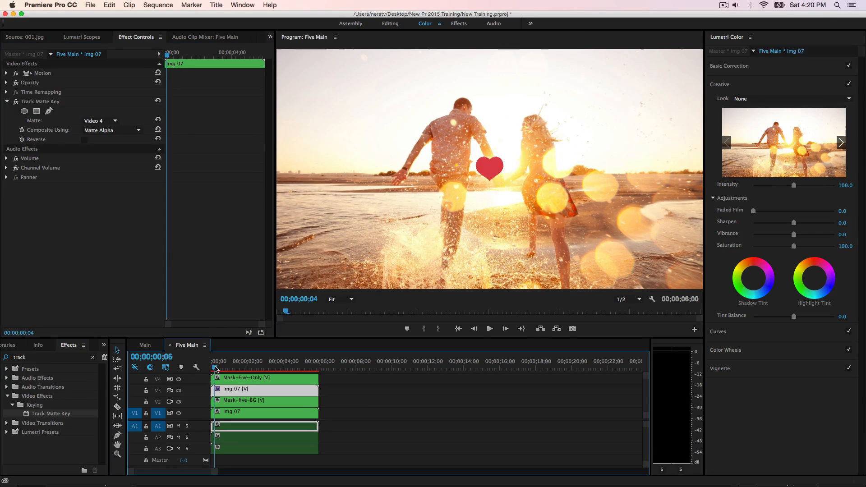
pyautogui.moveTo(213, 367); pyautogui.dragTo(230, 374)
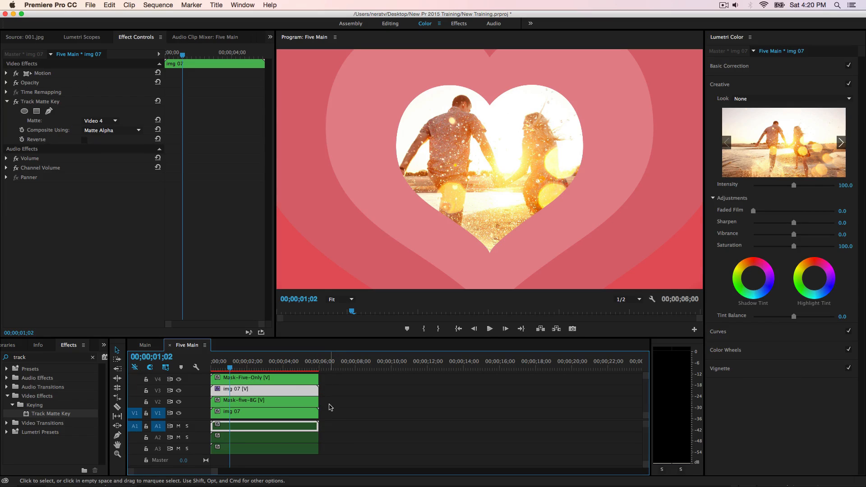
# Step: Duplicate the V2 to V4 clips directly after the originals and copy the Track Matte Key effect from the duplicated img 07
pyautogui.moveTo(332, 408); pyautogui.dragTo(295, 389)
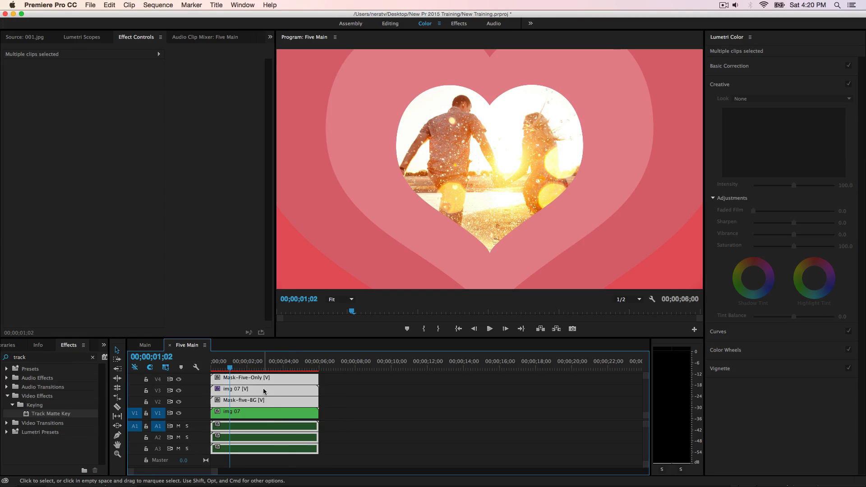
pyautogui.moveTo(264, 388); pyautogui.dragTo(388, 397)
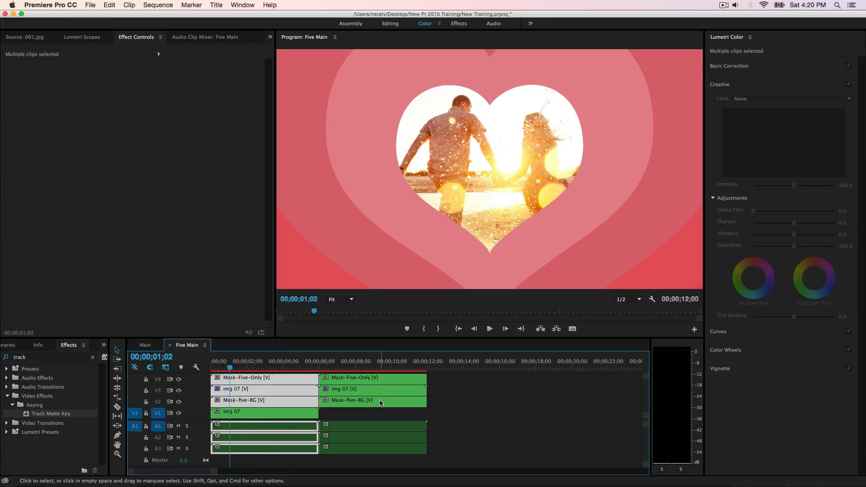
pyautogui.click(359, 392)
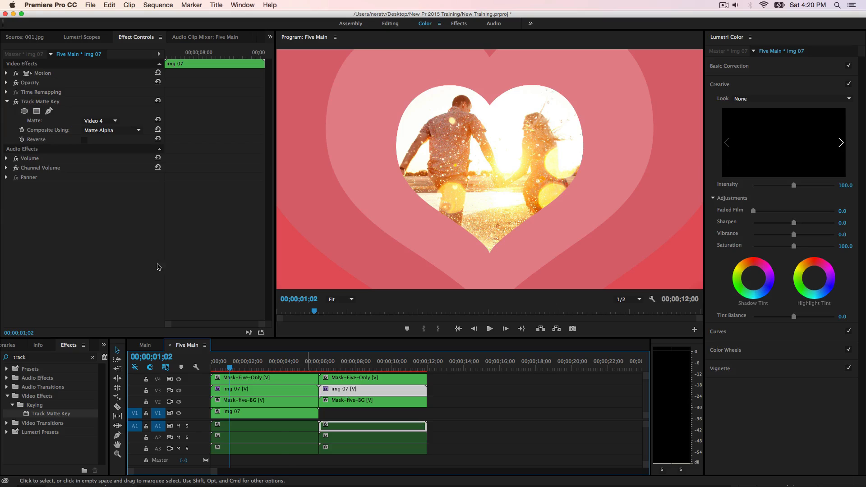
pyautogui.click(40, 103)
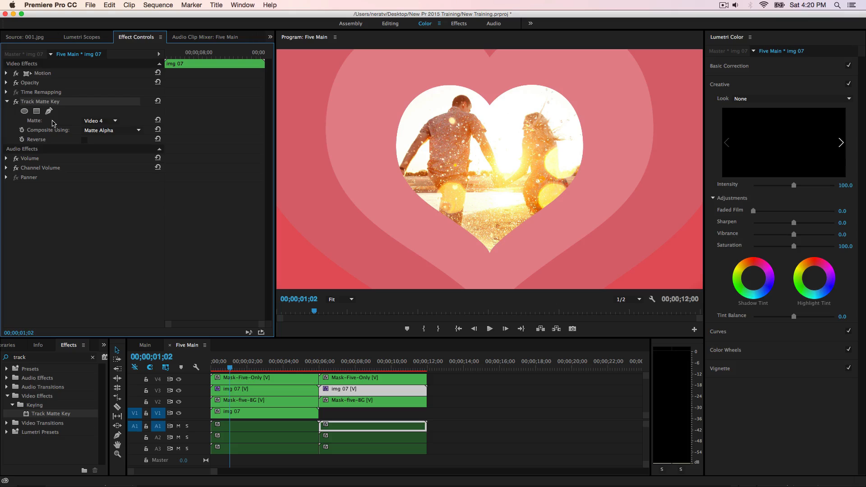
pyautogui.rightClick(35, 103)
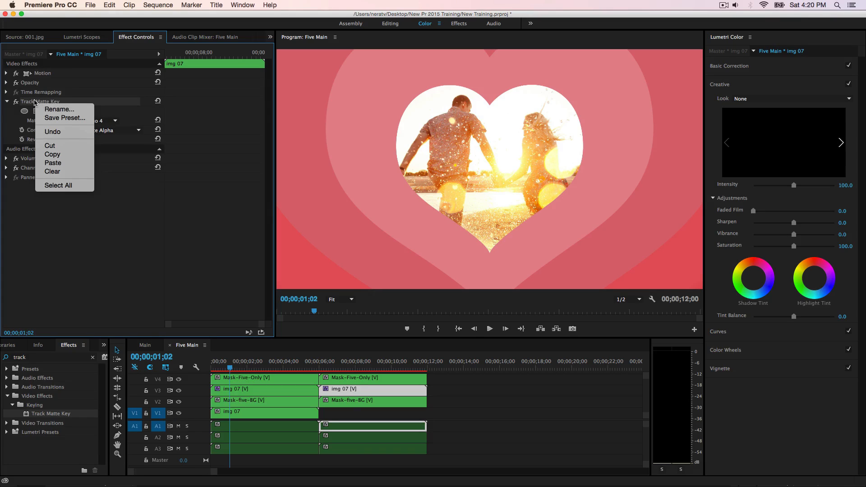
pyautogui.click(53, 155)
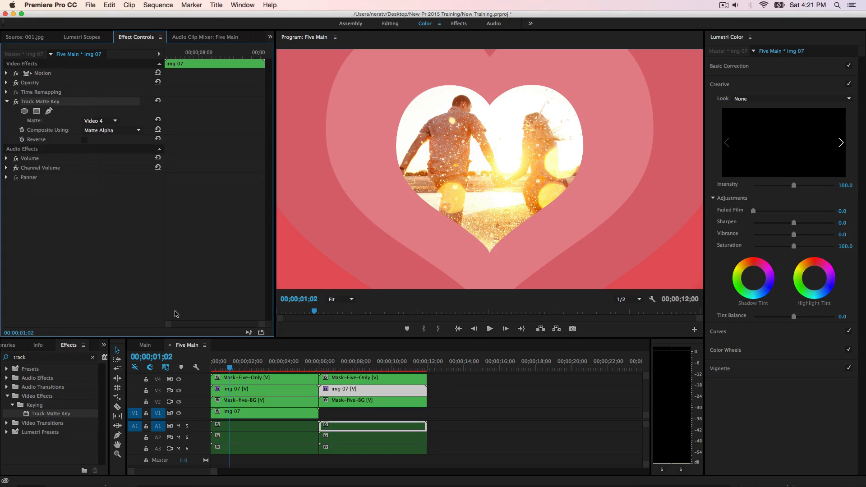
# Step: Replace the duplicated img 07 on V3 with the img 06 sequence from the Img Sequen bin and close the bin
pyautogui.click(383, 393)
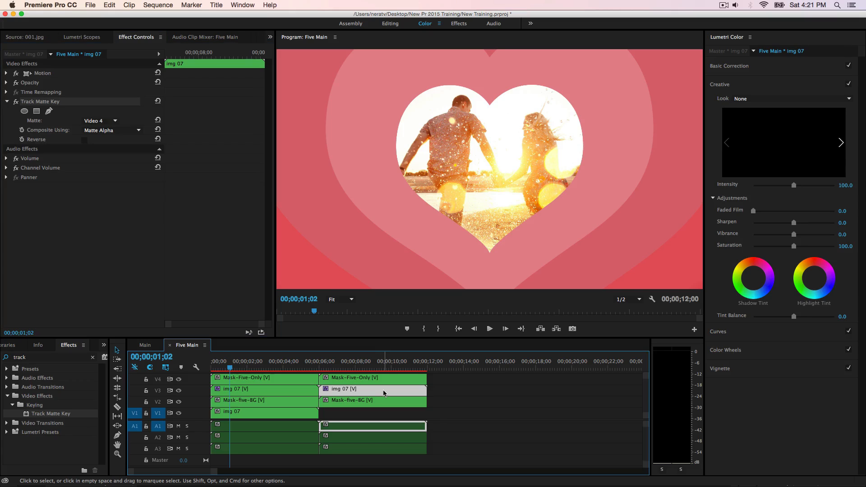
pyautogui.press('Delete')
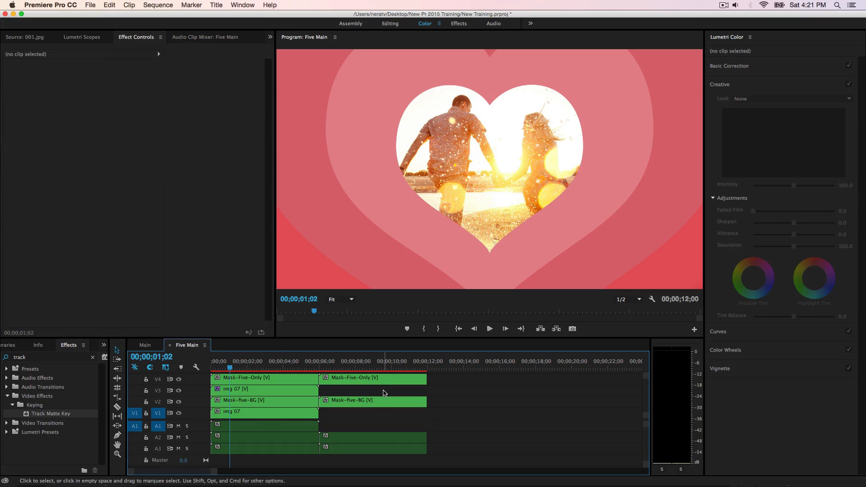
pyautogui.click(104, 345)
pyautogui.click(135, 354)
pyautogui.doubleClick(27, 388)
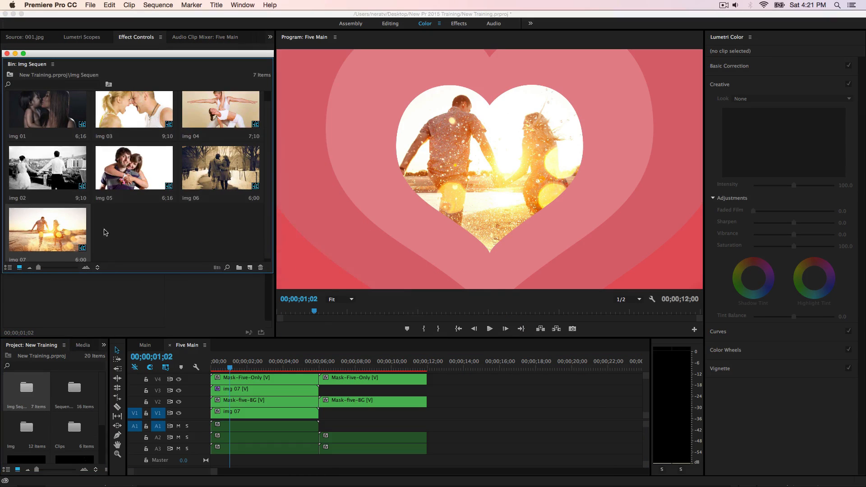
pyautogui.moveTo(203, 175); pyautogui.dragTo(324, 389)
pyautogui.click(338, 390)
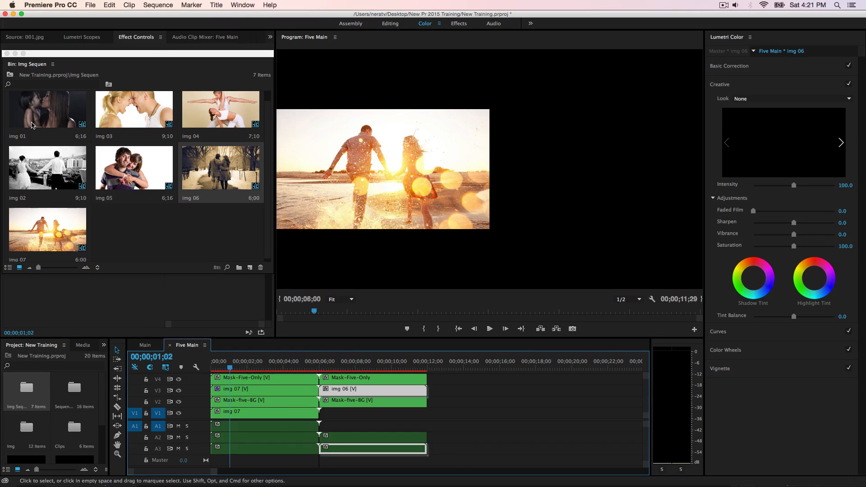
pyautogui.click(6, 53)
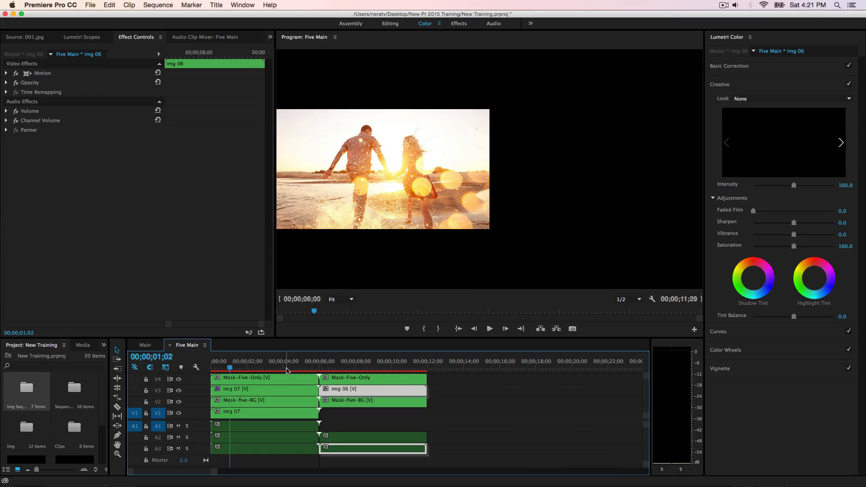
# Step: Paste the Track Matte Key effect onto img 06 and scrub to about 00;00;06;28 to check the second transition
pyautogui.click(123, 216)
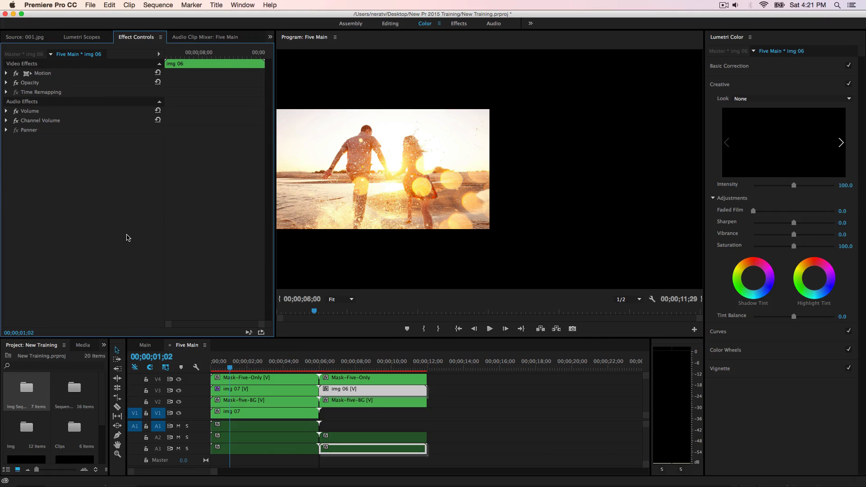
pyautogui.press('super+v')
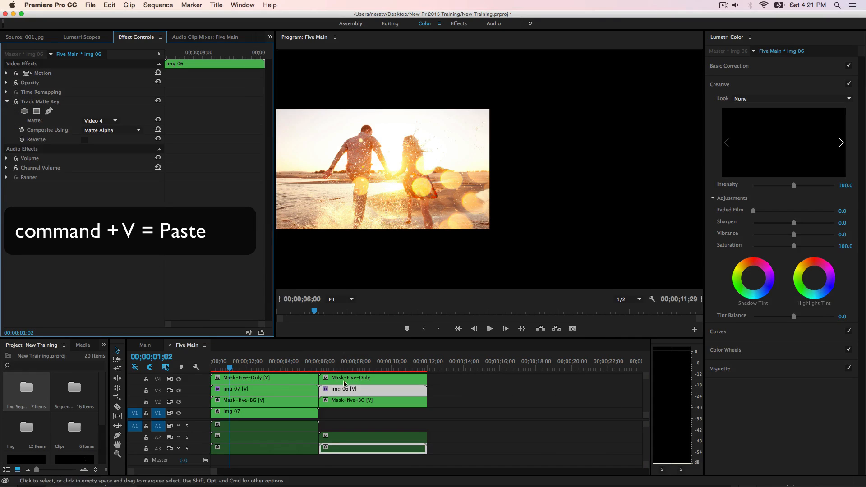
pyautogui.click(322, 369)
pyautogui.moveTo(322, 368)
pyautogui.mouseDown()
pyautogui.moveTo(314, 371)
pyautogui.moveTo(324, 379)
pyautogui.mouseUp()
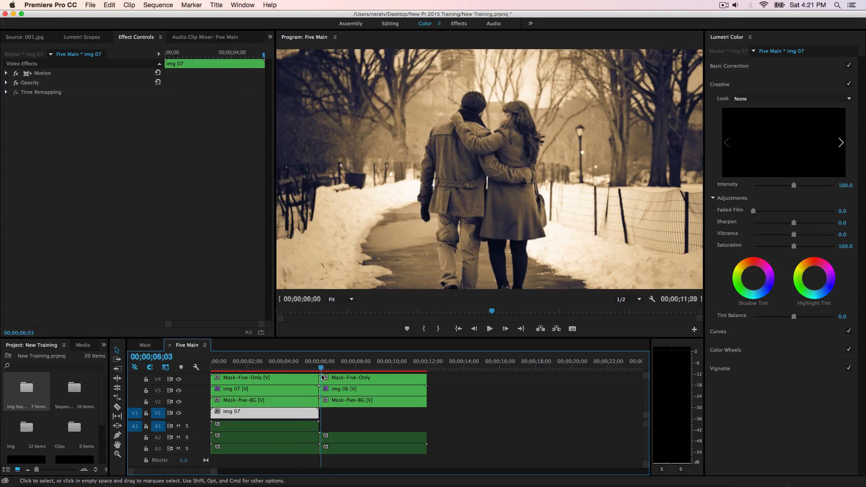
pyautogui.click(334, 394)
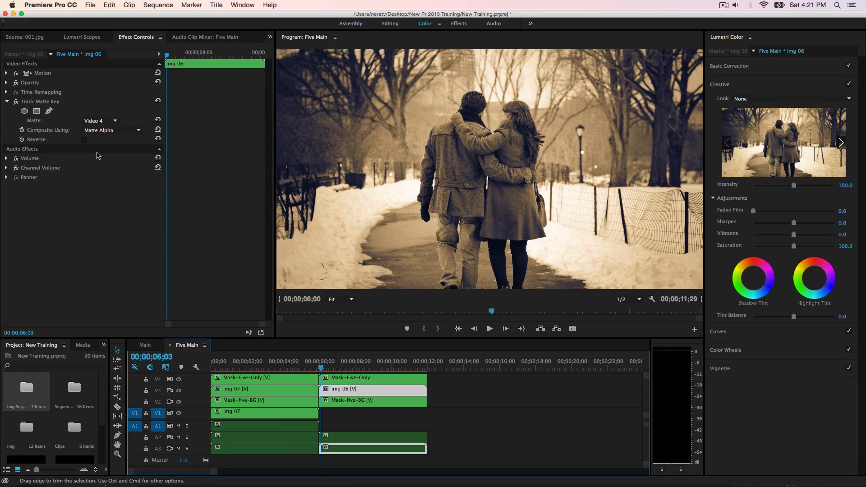
pyautogui.moveTo(321, 370); pyautogui.dragTo(338, 379)
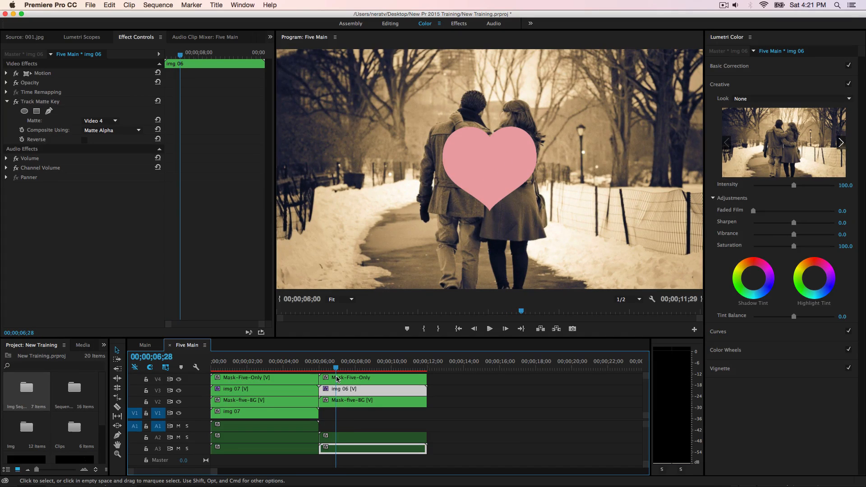
# Step: Reselect Video 4 as the Track Matte Key's matte on img 06 and scrub to about 00;00;07;01 to check the heart reveal
pyautogui.click(350, 404)
pyautogui.doubleClick(199, 394)
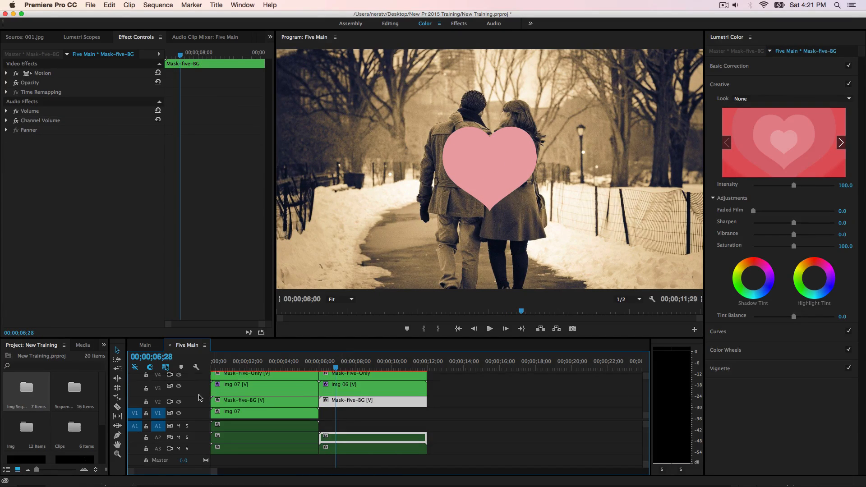
pyautogui.doubleClick(199, 394)
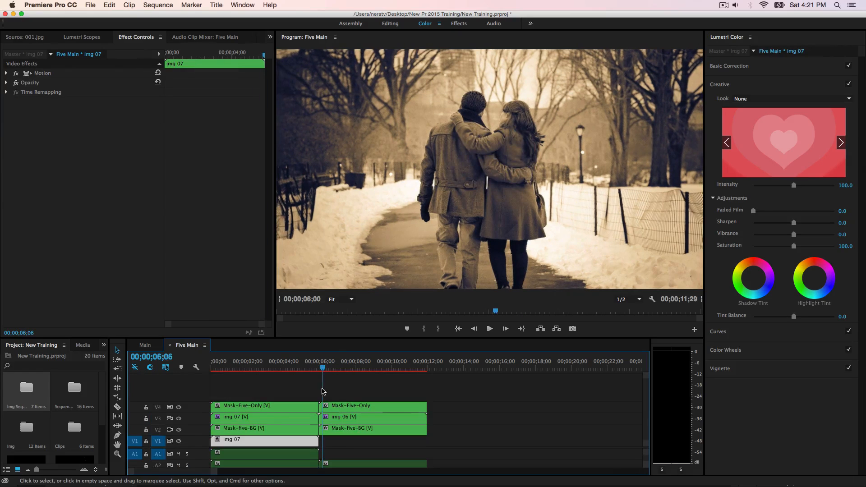
pyautogui.moveTo(323, 392); pyautogui.dragTo(328, 391)
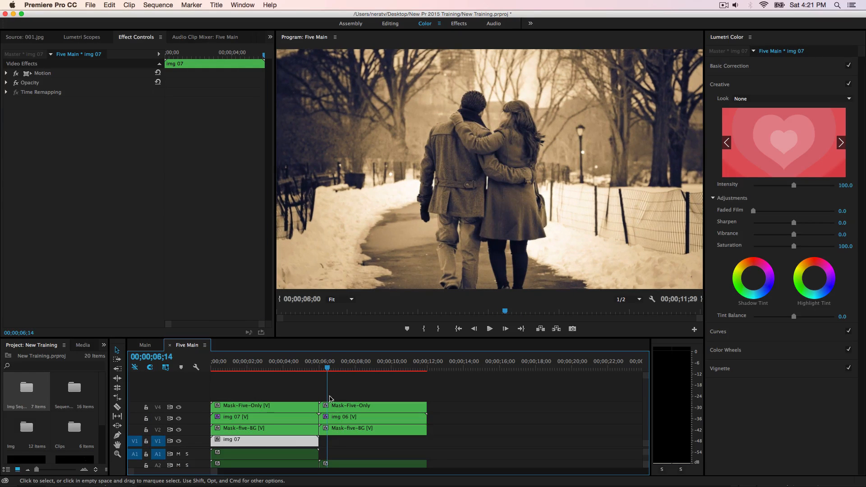
pyautogui.click(342, 421)
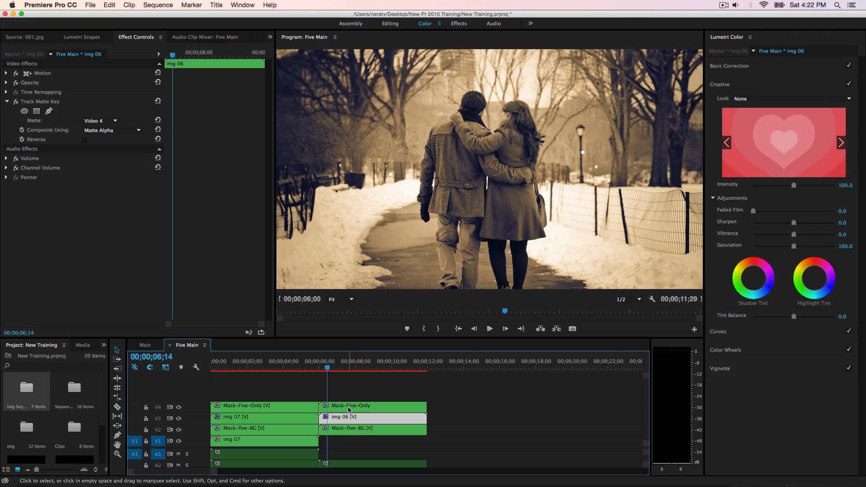
pyautogui.click(349, 409)
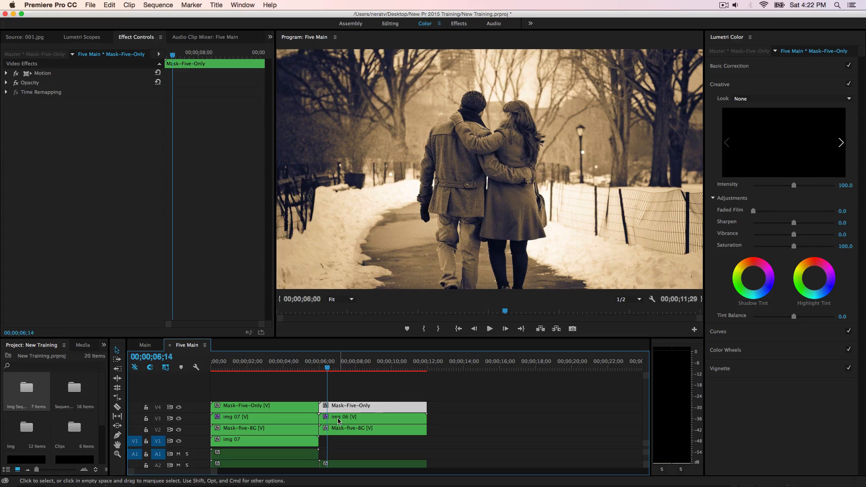
pyautogui.click(339, 419)
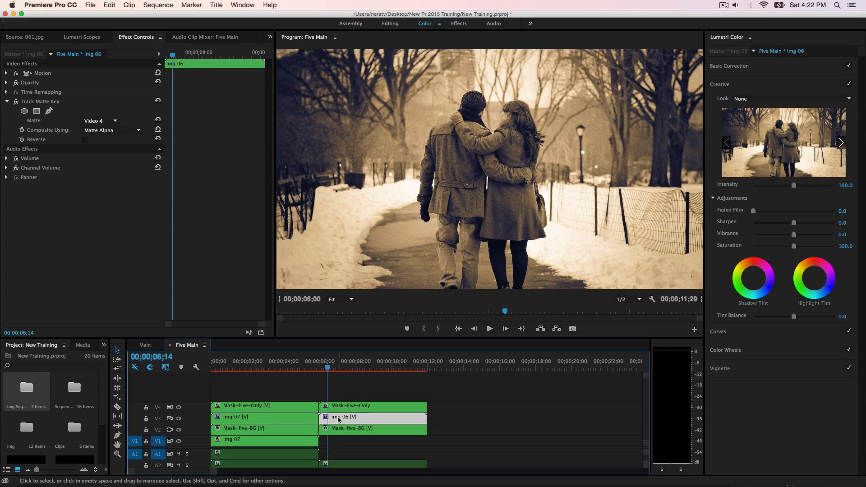
pyautogui.click(112, 121)
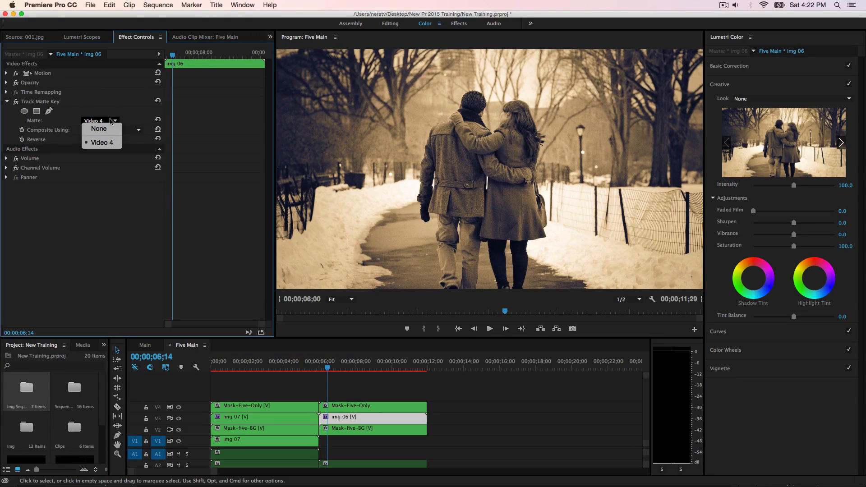
pyautogui.click(101, 142)
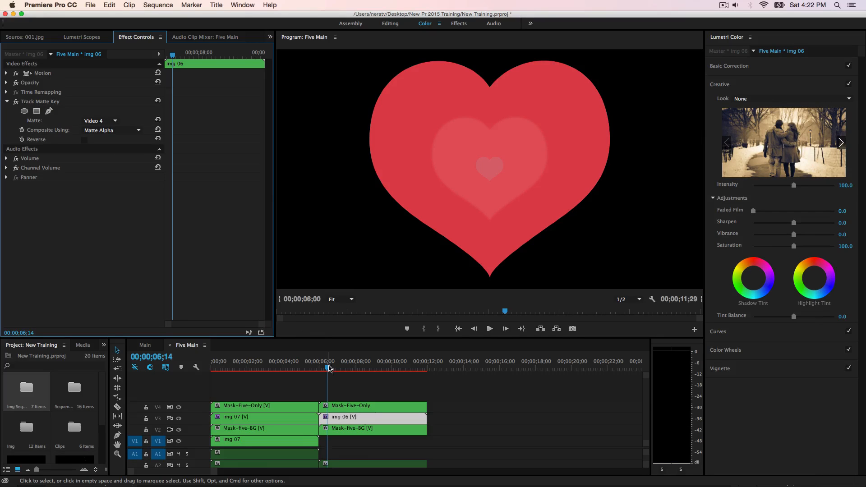
pyautogui.moveTo(328, 368)
pyautogui.mouseDown()
pyautogui.moveTo(322, 370)
pyautogui.moveTo(339, 374)
pyautogui.mouseUp()
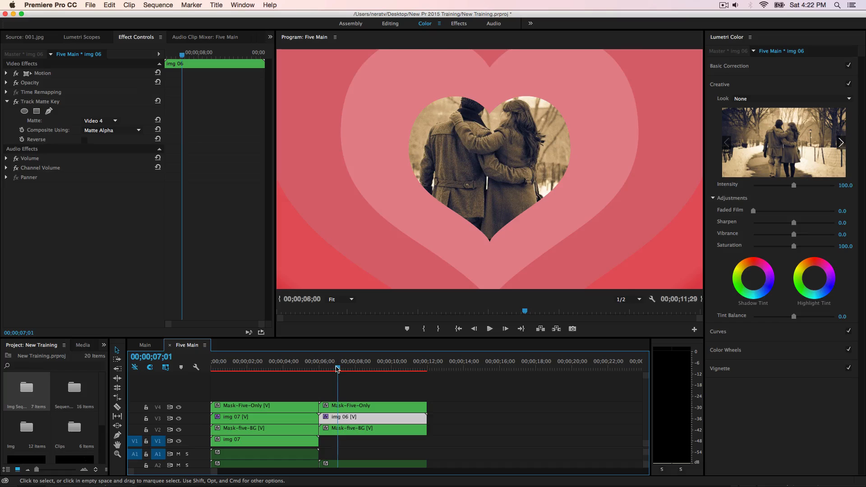
# Step: Scrub to about 00;00;07;25, and duplicate the second transition's Mask-Five-Only, img 06 and Mask-five-BG clips directly after the originals
pyautogui.moveTo(337, 369); pyautogui.dragTo(352, 378)
pyautogui.moveTo(445, 432); pyautogui.dragTo(570, 420)
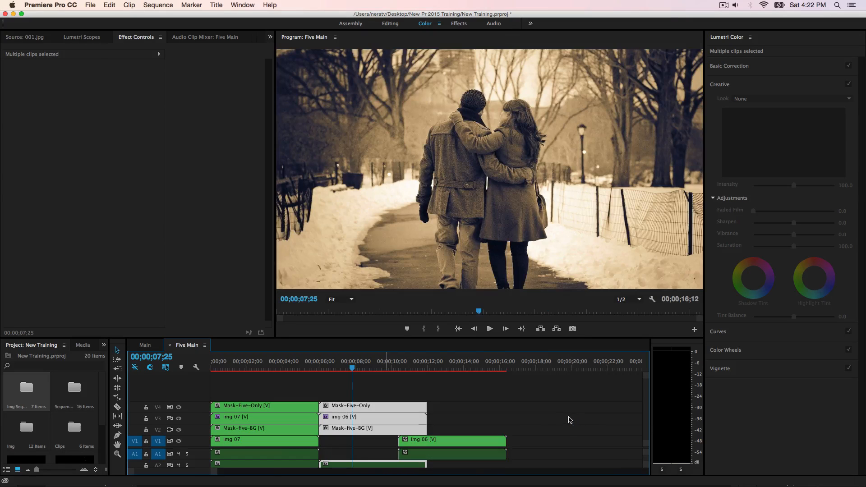
pyautogui.press('super+z')
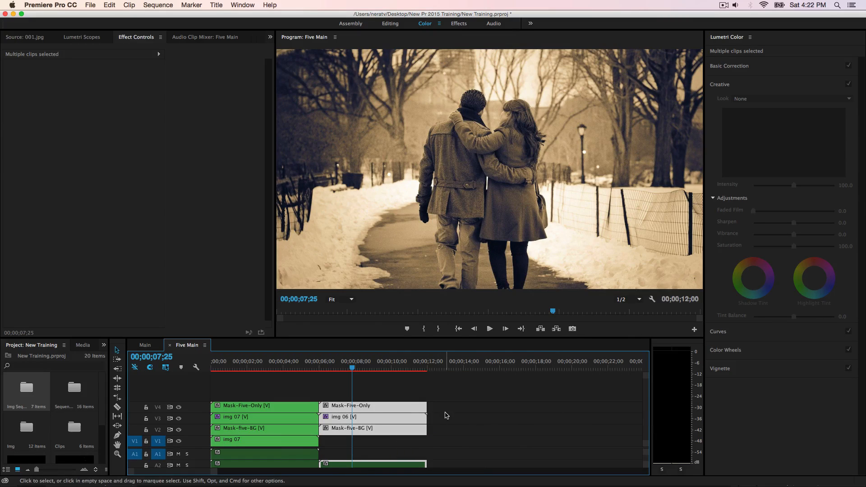
pyautogui.click(444, 429)
pyautogui.moveTo(431, 422); pyautogui.dragTo(494, 426)
pyautogui.moveTo(554, 433); pyautogui.dragTo(507, 421)
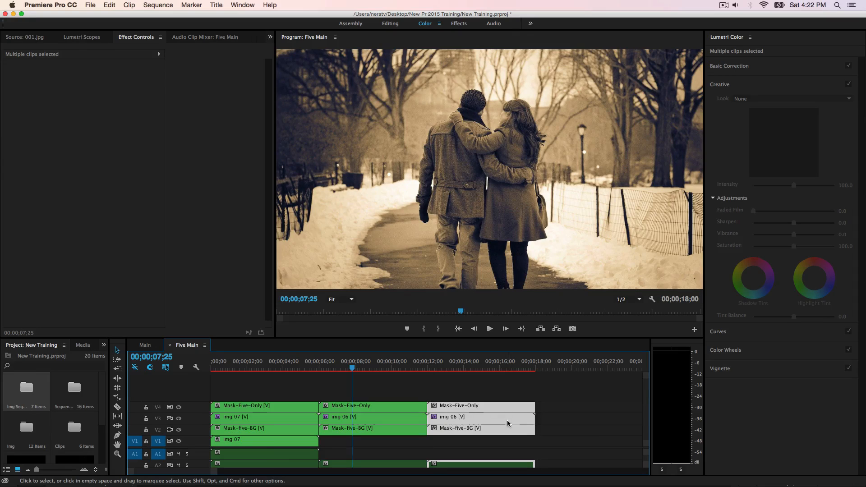
# Step: Replace the duplicated img 06 on V3 with the img 02 sequence from the Img Sequen bin
pyautogui.click(582, 437)
pyautogui.click(528, 421)
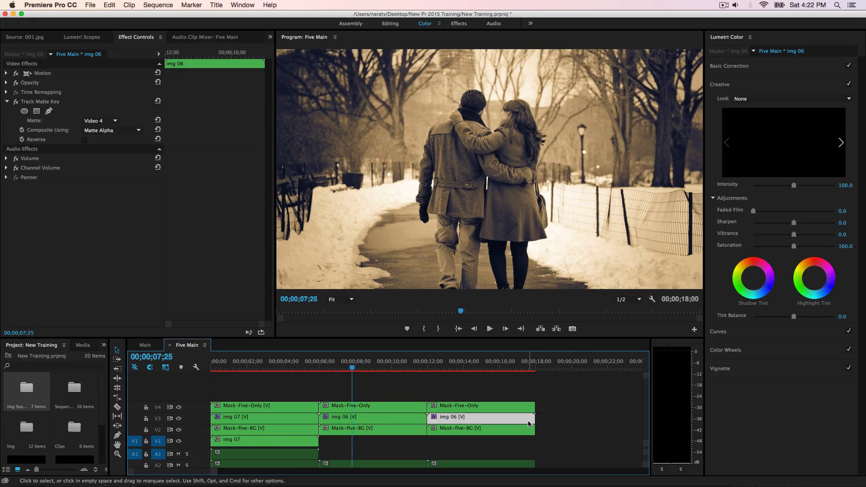
pyautogui.press('Delete')
pyautogui.click(104, 345)
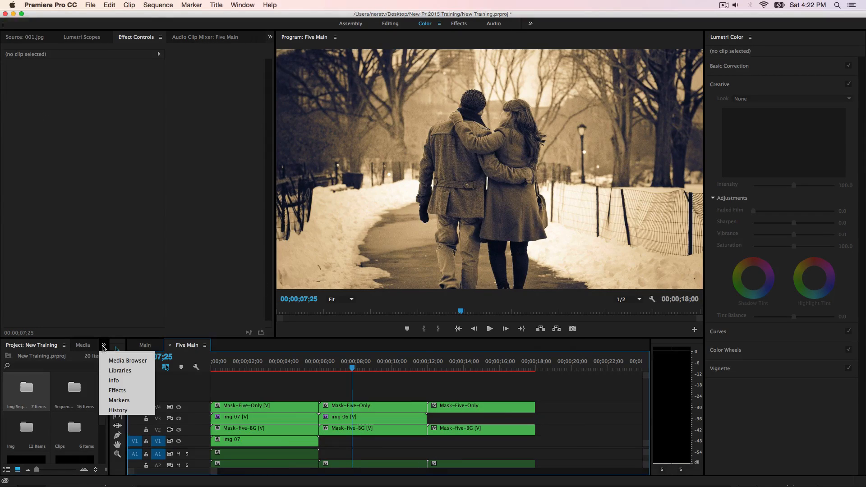
pyautogui.click(113, 360)
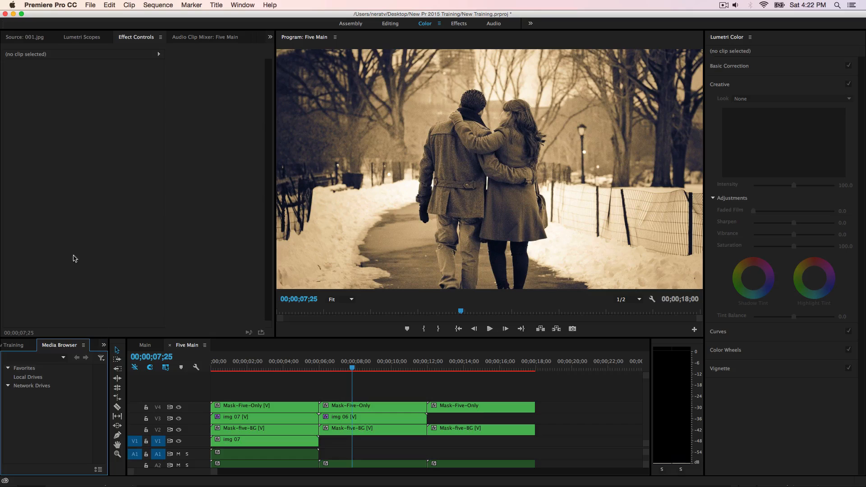
pyautogui.click(103, 345)
pyautogui.click(117, 357)
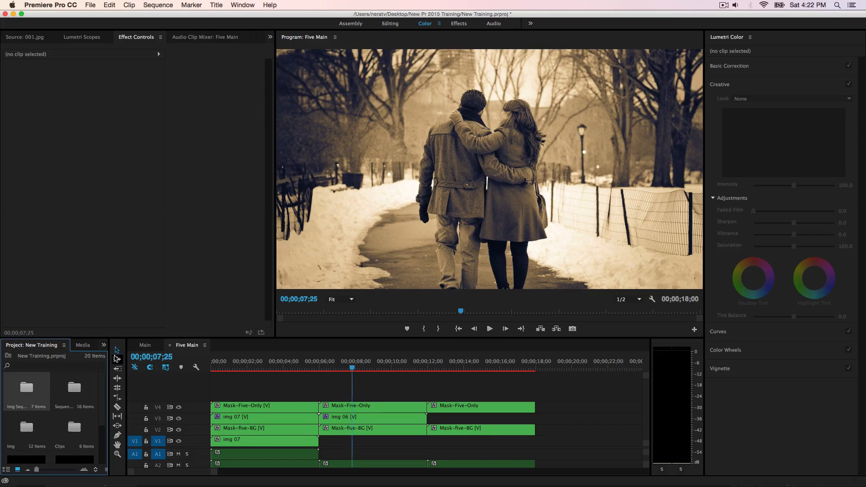
pyautogui.doubleClick(47, 387)
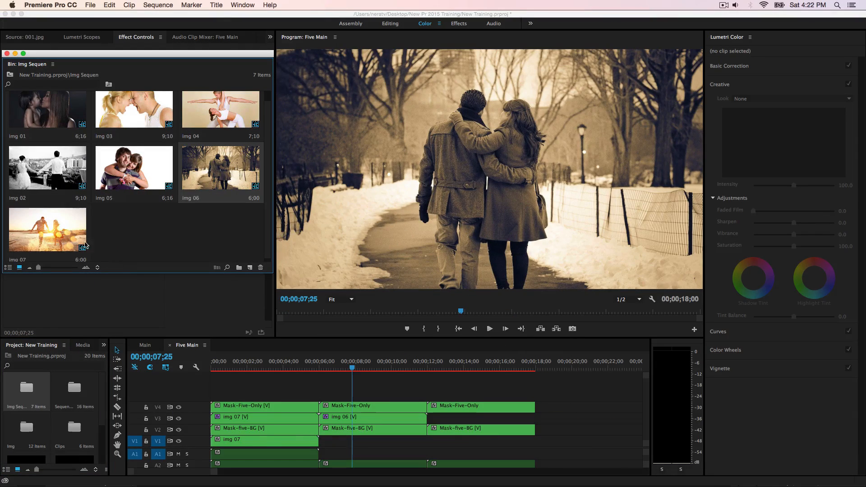
pyautogui.click(53, 188)
pyautogui.moveTo(35, 167); pyautogui.dragTo(440, 418)
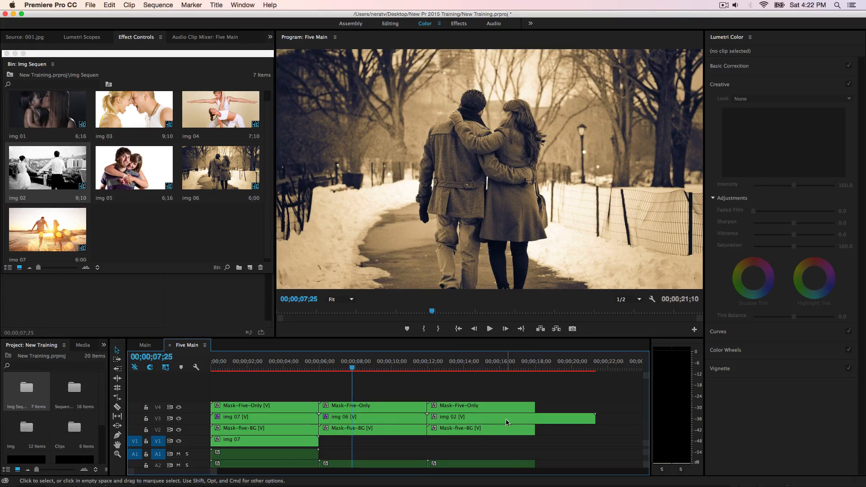
# Step: Cut img 02 on V3 at the end of the mask clips and delete the excess part
pyautogui.press('c')
pyautogui.click(536, 418)
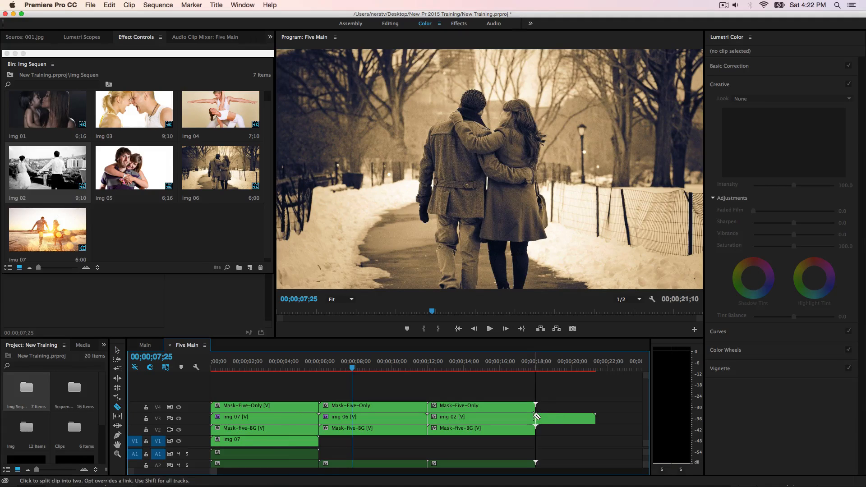
pyautogui.click(555, 419)
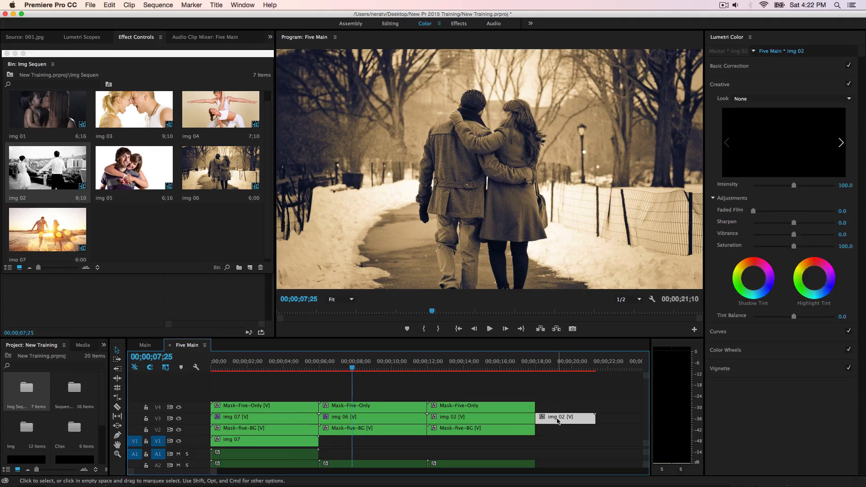
pyautogui.press('Delete')
# Step: Paste the Track Matte Key effect onto img 02 and scrub between about 00;00;13;09 and 00;00;11;14 to check the transition
pyautogui.click(522, 423)
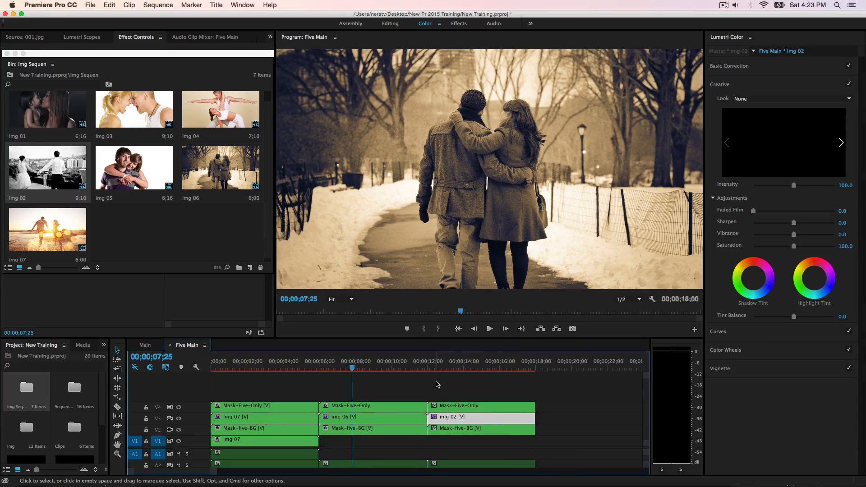
pyautogui.click(435, 368)
pyautogui.moveTo(435, 368); pyautogui.dragTo(451, 372)
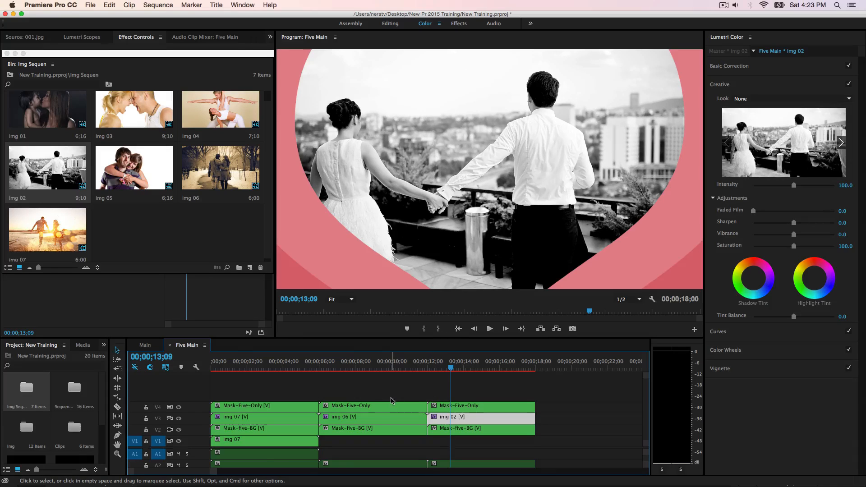
pyautogui.moveTo(451, 372); pyautogui.dragTo(418, 388)
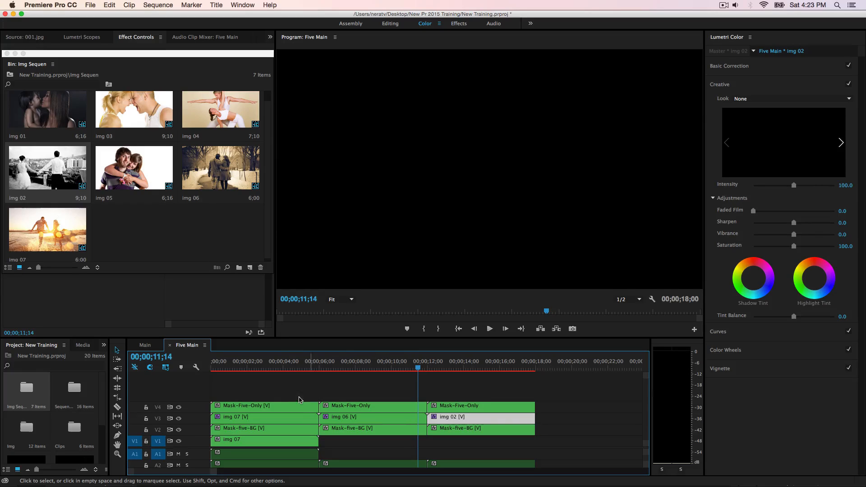
# Step: Nest the first transition's Mask-Five-Only, img 07 and Mask-five-BG clips on V2 to V4 as Nested 001
pyautogui.moveTo(243, 392); pyautogui.dragTo(262, 429)
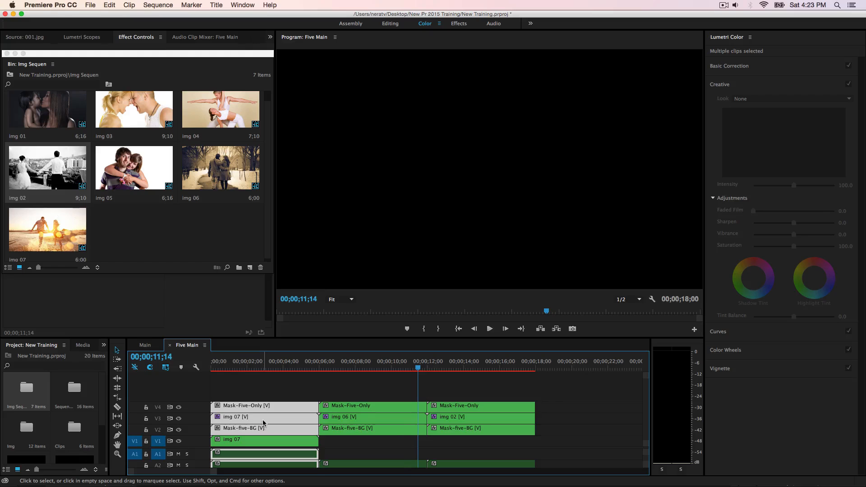
pyautogui.rightClick(263, 423)
pyautogui.click(289, 256)
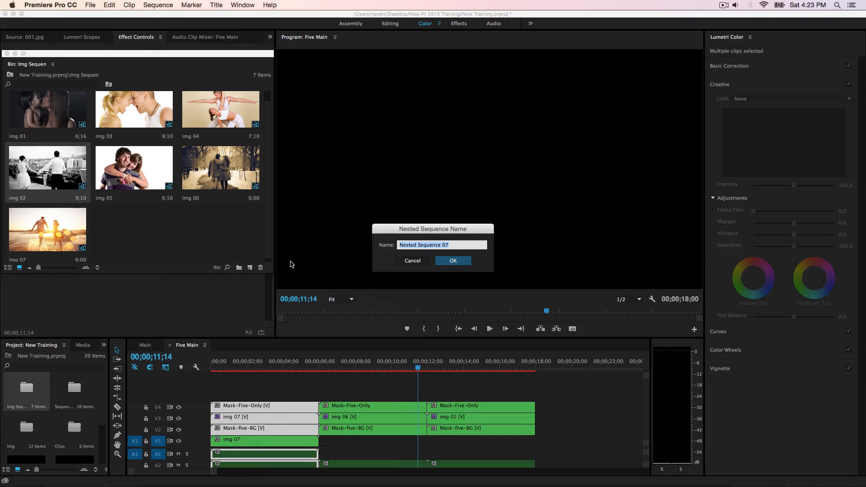
pyautogui.click(454, 244)
pyautogui.write('001')
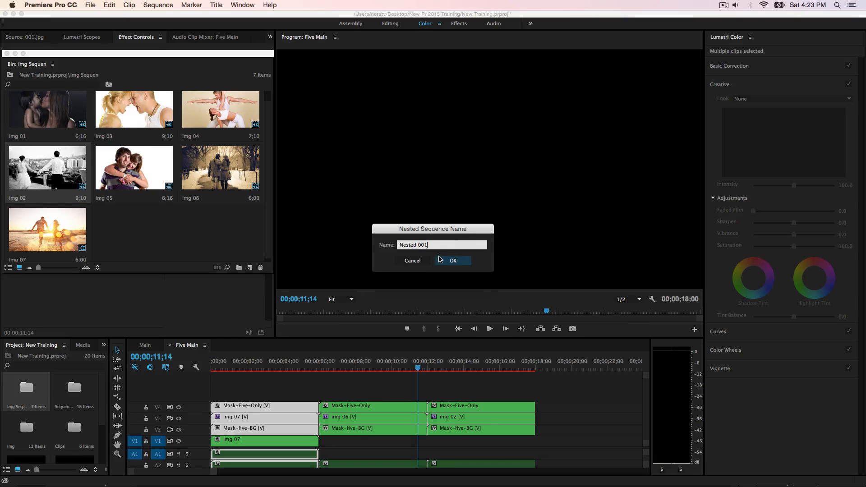
pyautogui.click(453, 261)
# Step: Nest the second transition's Mask-Five-Only, img 06 and Mask-five-BG clips as Nested 002
pyautogui.moveTo(359, 394); pyautogui.dragTo(384, 431)
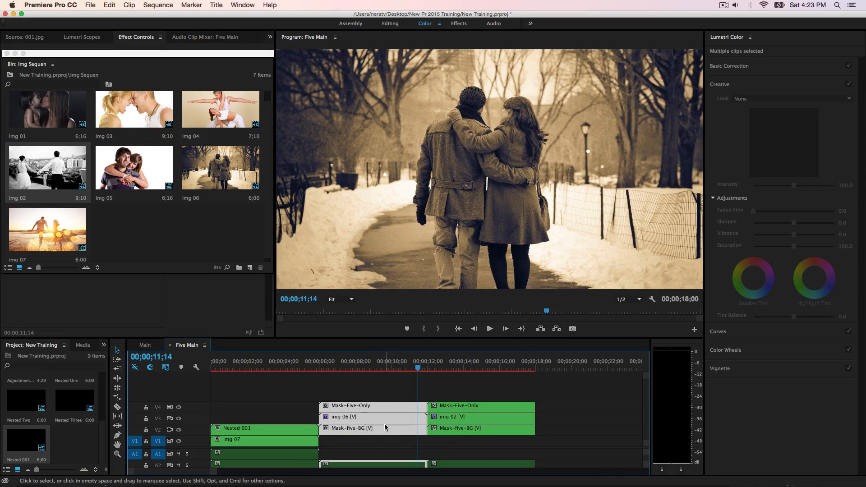
pyautogui.rightClick(385, 425)
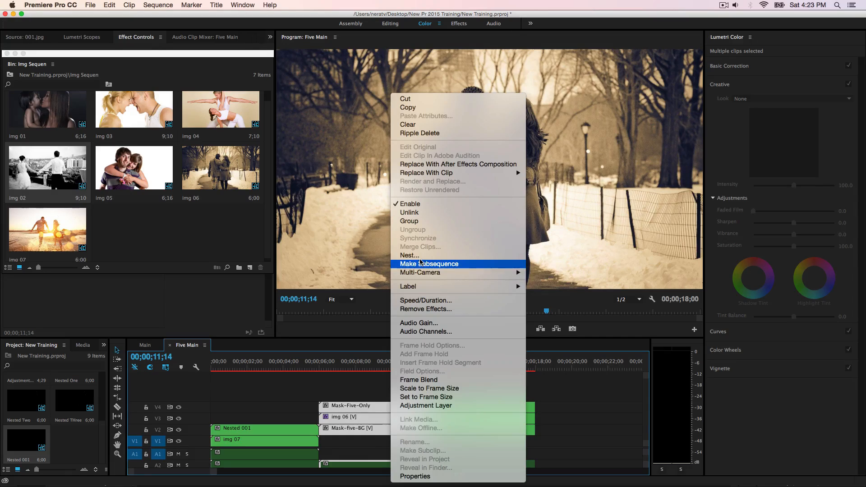
pyautogui.click(419, 255)
pyautogui.click(419, 245)
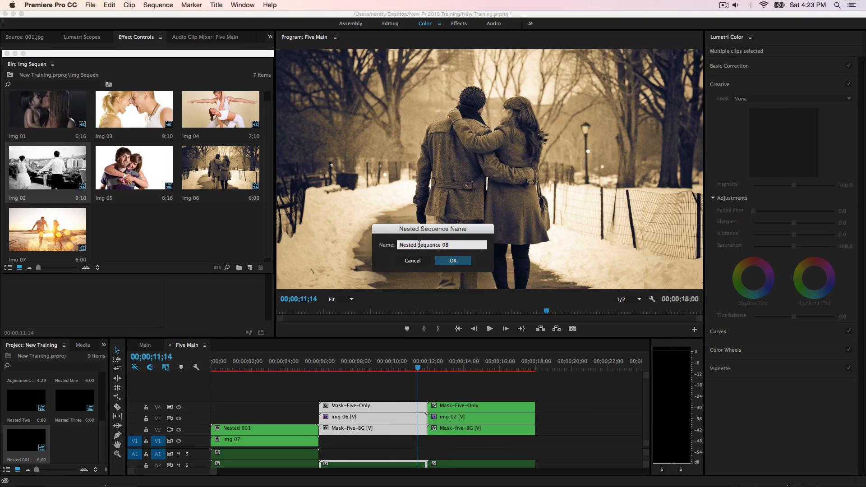
pyautogui.moveTo(425, 245); pyautogui.dragTo(468, 246)
pyautogui.write('002')
pyautogui.press('Return')
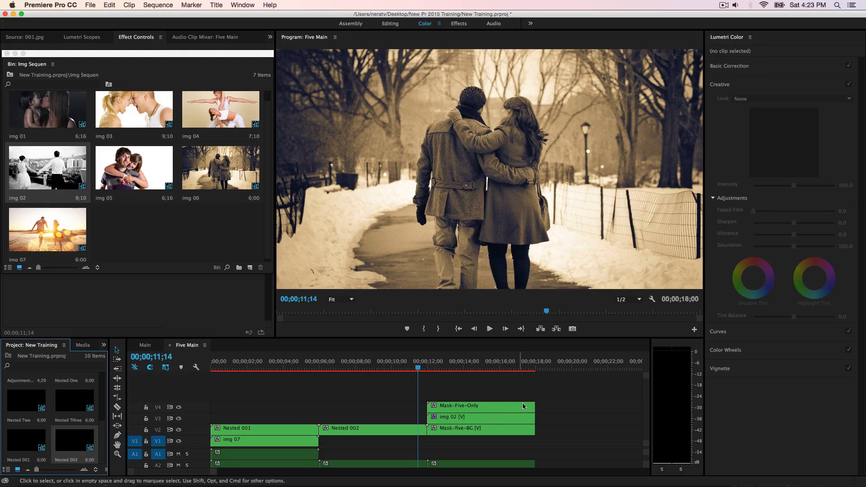
# Step: Nest the third transition's Mask-Five-Only, img 02 and Mask-five-BG clips as Nested 003
pyautogui.moveTo(525, 391); pyautogui.dragTo(538, 434)
pyautogui.rightClick(516, 429)
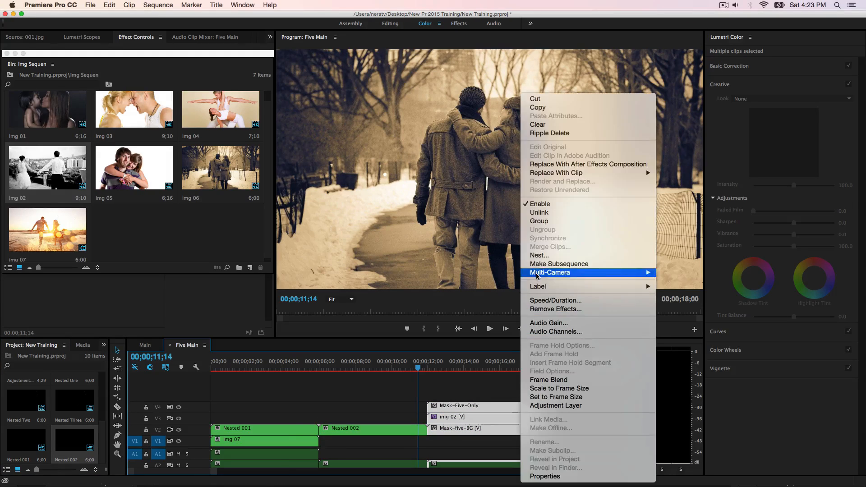
pyautogui.click(541, 254)
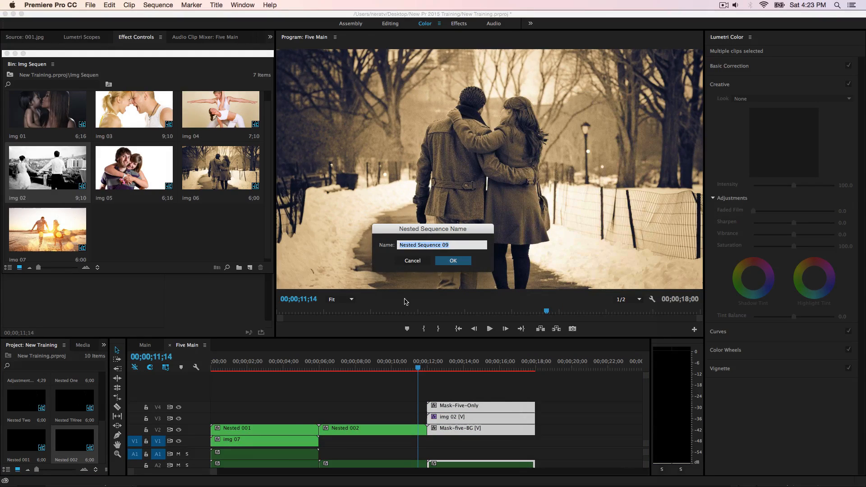
pyautogui.click(420, 245)
pyautogui.moveTo(419, 246); pyautogui.dragTo(473, 246)
pyautogui.write('003')
pyautogui.press('Return')
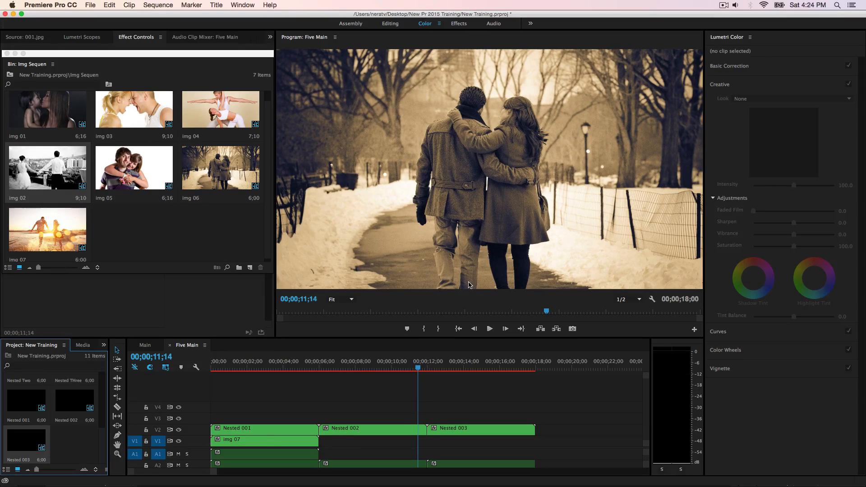
# Step: Set the label colour of Nested 001 to Violet and of Nested 002 to Lavender
pyautogui.click(290, 431)
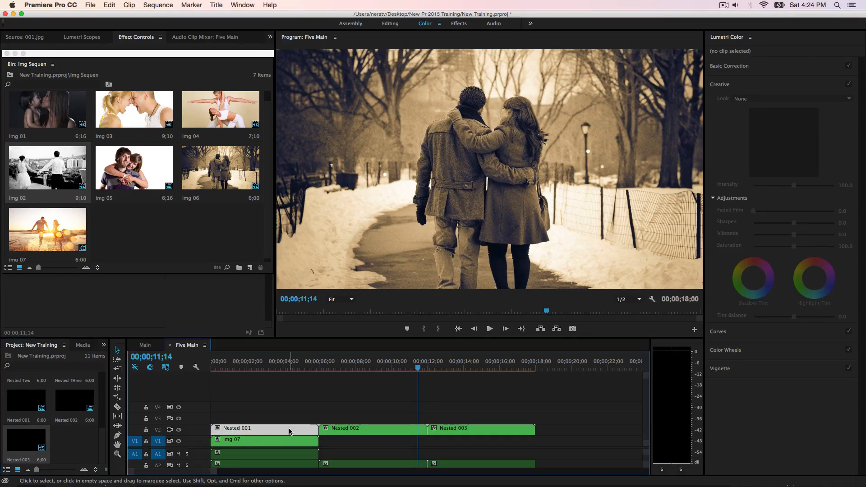
pyautogui.rightClick(290, 432)
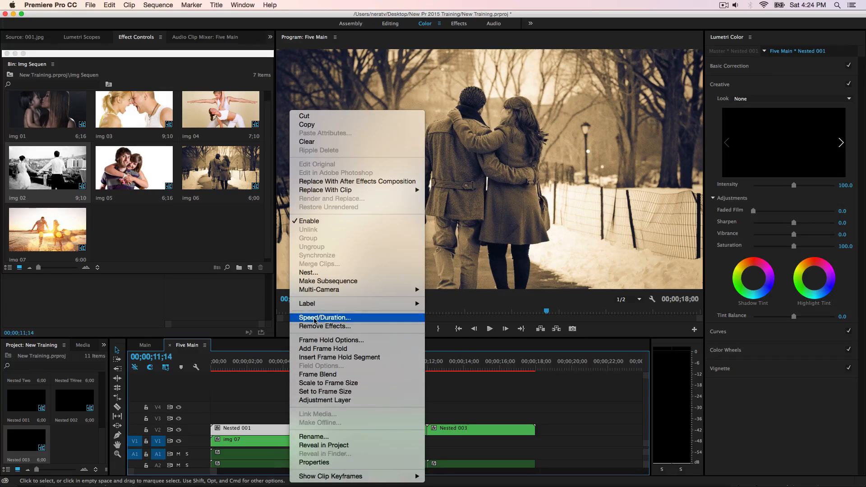
pyautogui.moveTo(322, 307)
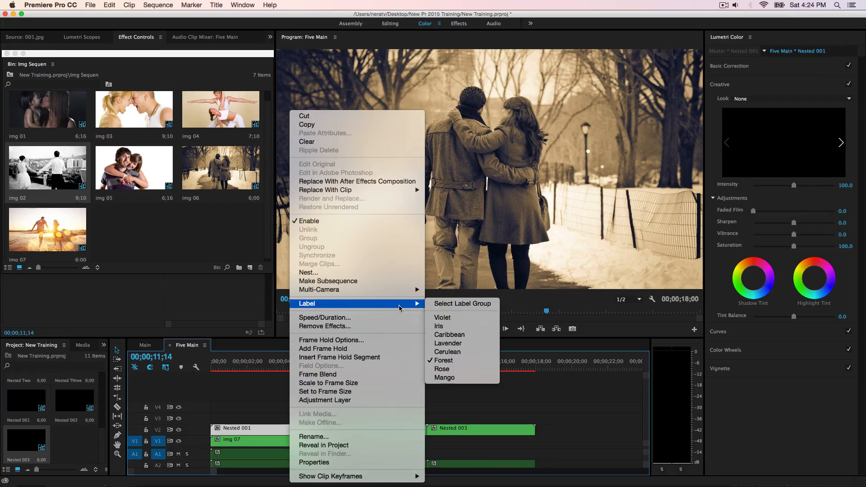
pyautogui.click(459, 318)
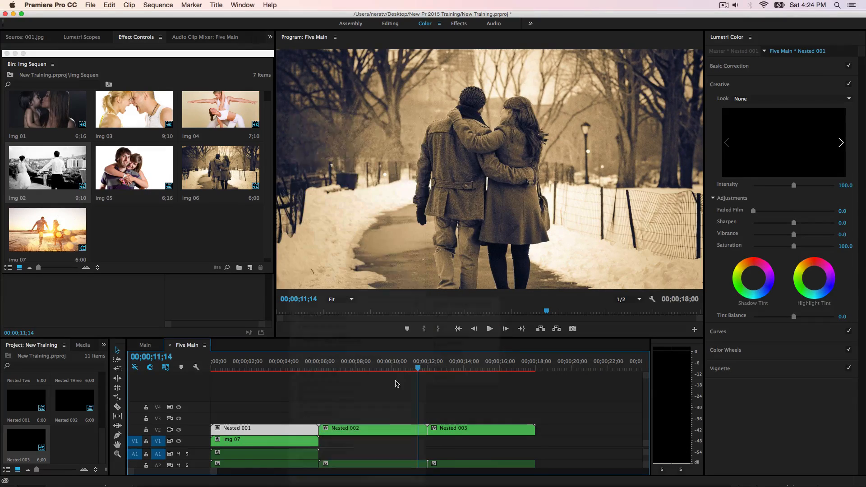
pyautogui.click(367, 428)
pyautogui.rightClick(368, 427)
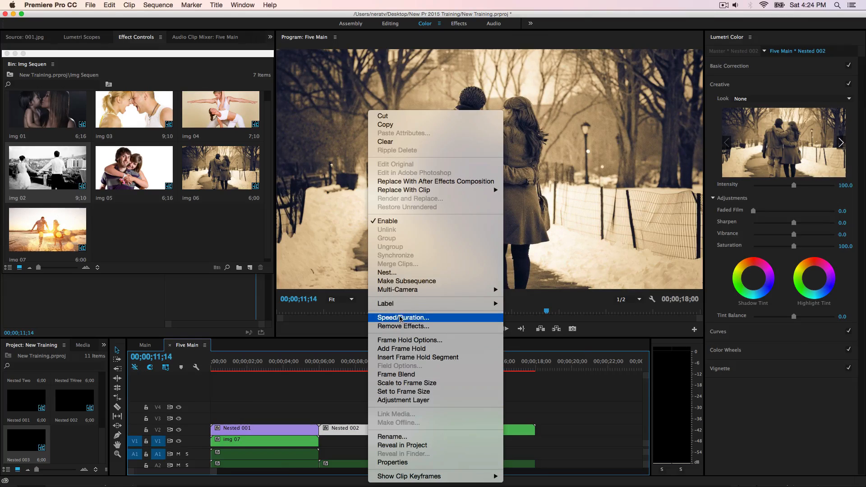
pyautogui.moveTo(404, 303)
pyautogui.click(526, 343)
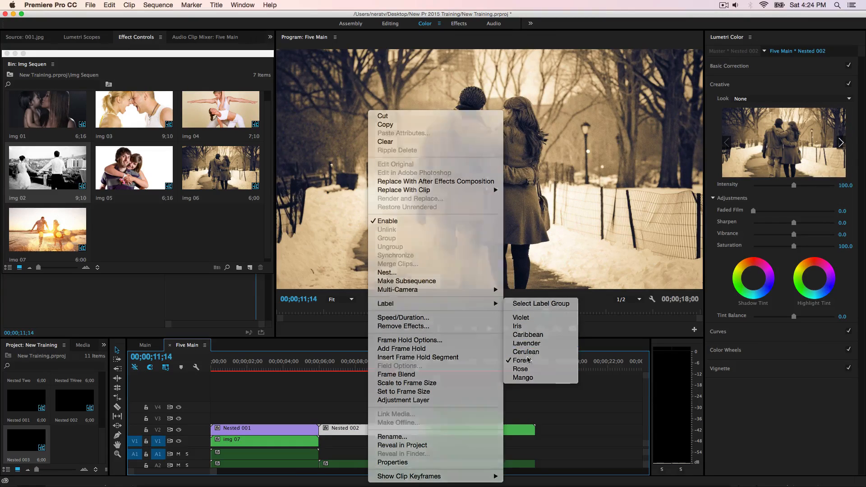
# Step: Set the label colour of Nested 003 to Cerulean and deselect the clip
pyautogui.click(460, 434)
pyautogui.rightClick(459, 434)
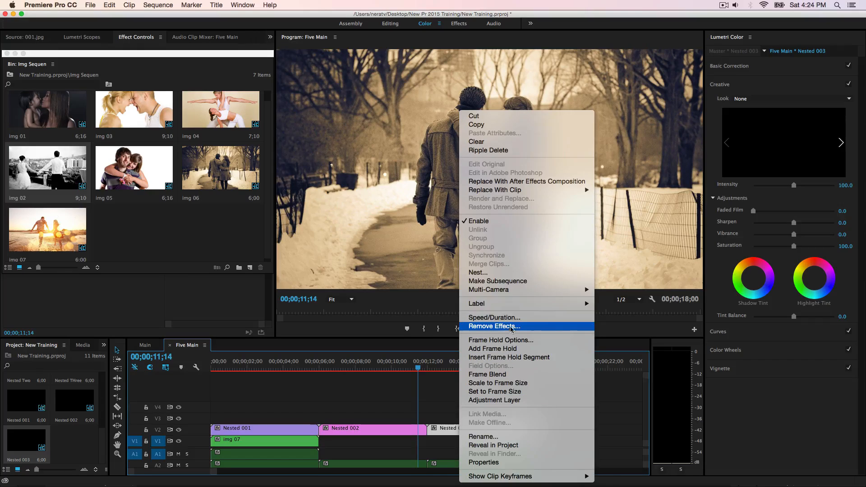
pyautogui.moveTo(512, 308)
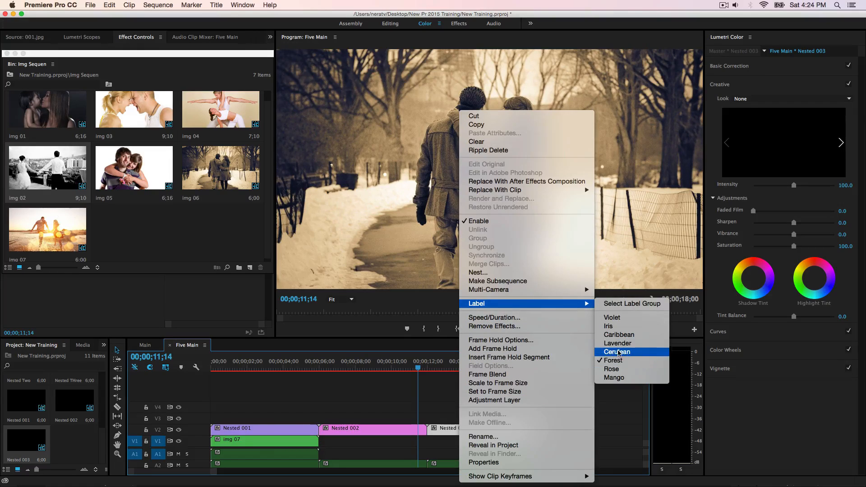
pyautogui.click(617, 352)
pyautogui.click(521, 397)
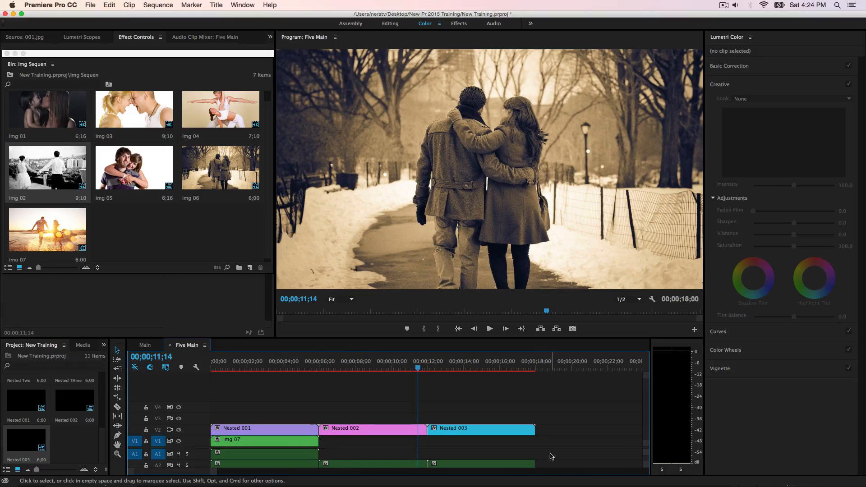
pyautogui.moveTo(547, 464); pyautogui.dragTo(294, 426)
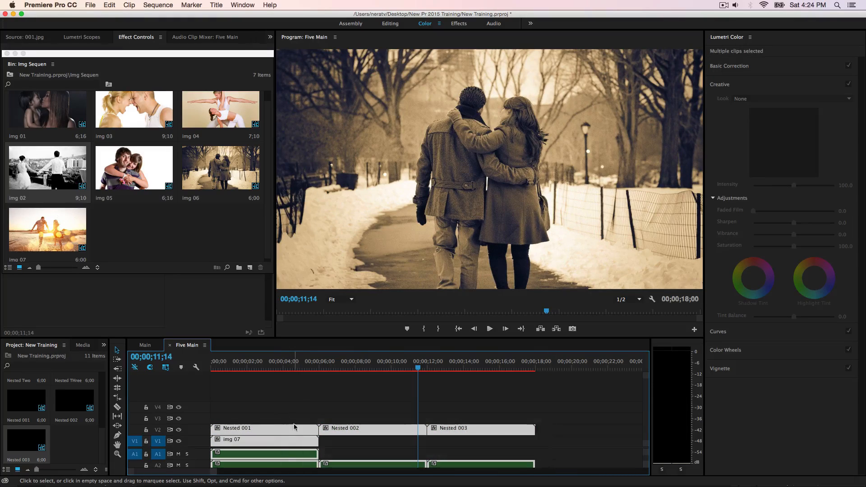
pyautogui.rightClick(285, 453)
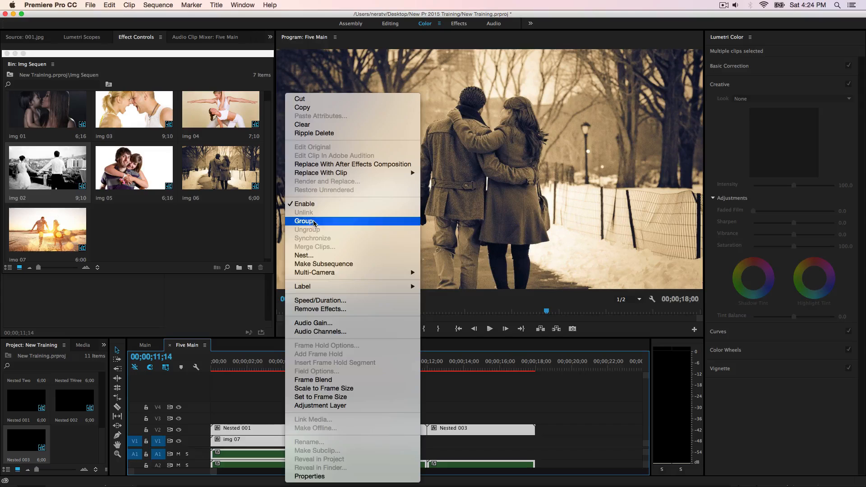
pyautogui.click(484, 399)
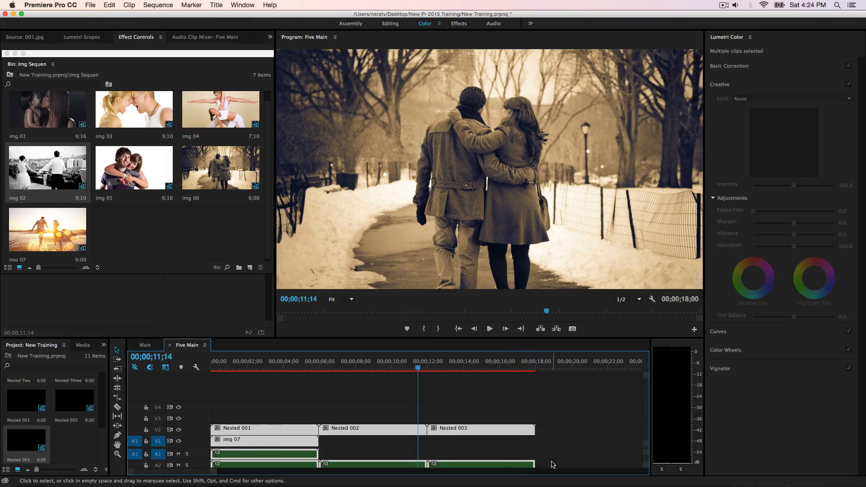
pyautogui.click(455, 457)
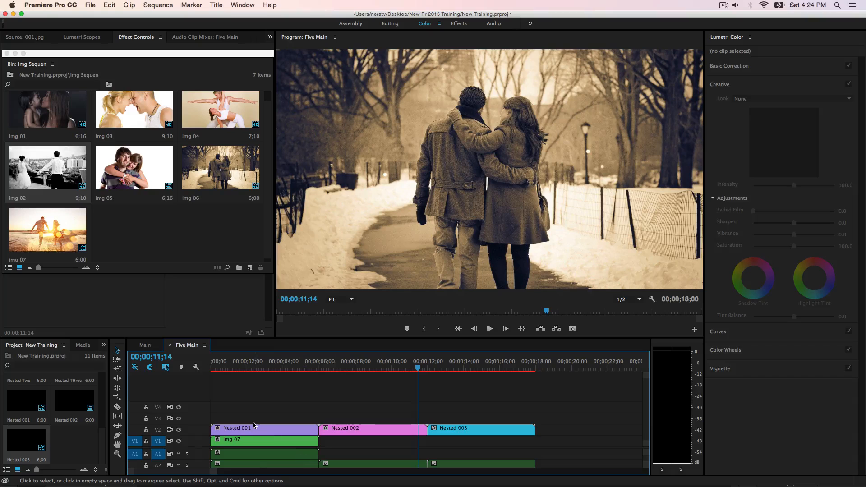
pyautogui.moveTo(253, 412); pyautogui.dragTo(265, 464)
pyautogui.rightClick(392, 432)
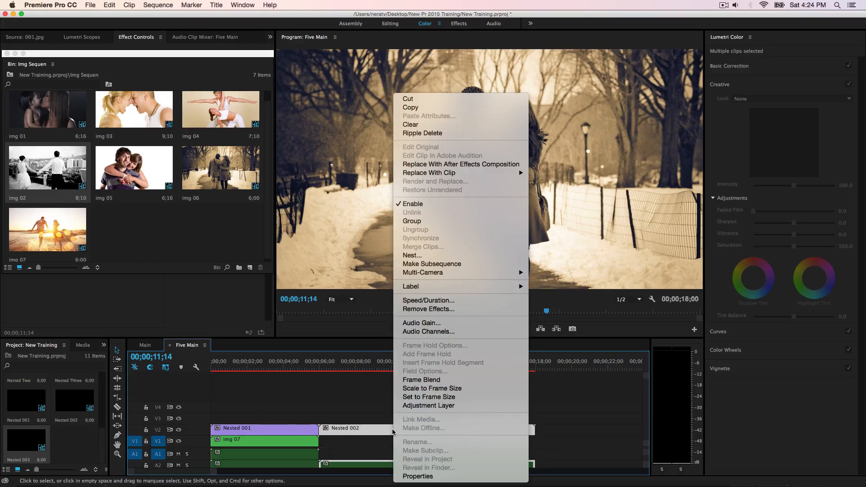
pyautogui.click(571, 422)
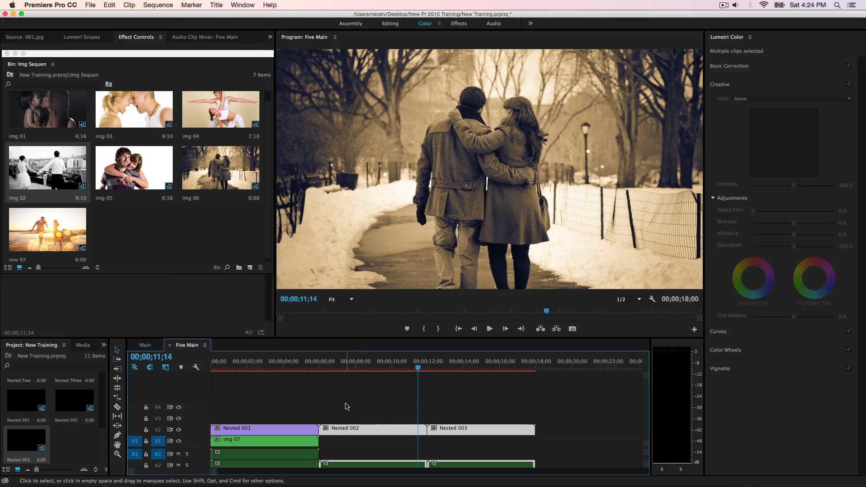
# Step: Move Nested 002 up to track V3 and shift it earlier so it overlaps about the last second of Nested 001
pyautogui.moveTo(392, 382); pyautogui.dragTo(288, 390)
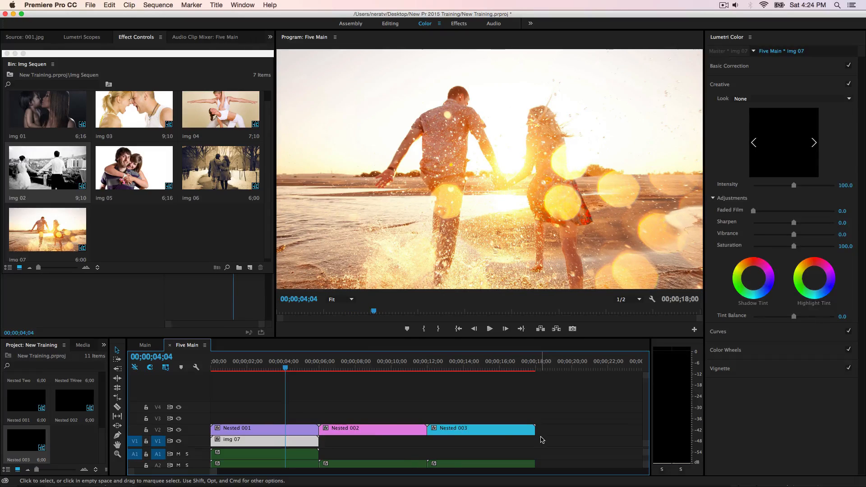
pyautogui.click(542, 440)
pyautogui.moveTo(381, 433); pyautogui.dragTo(345, 418)
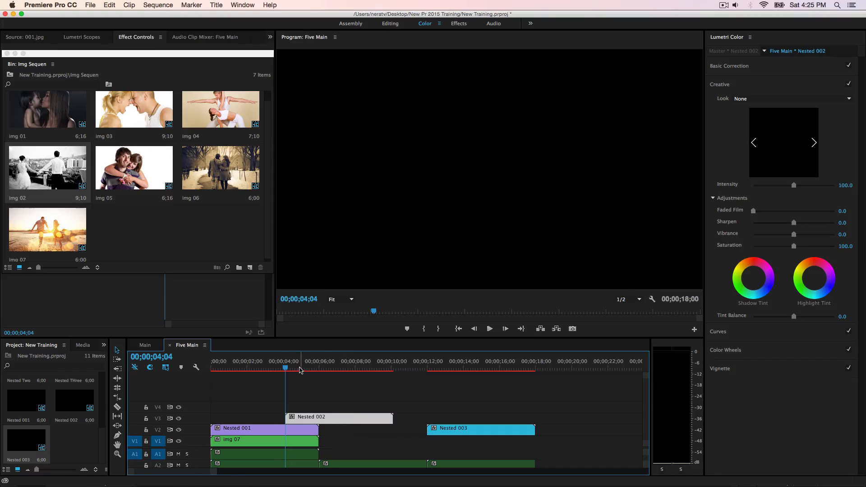
pyautogui.moveTo(286, 369); pyautogui.dragTo(305, 375)
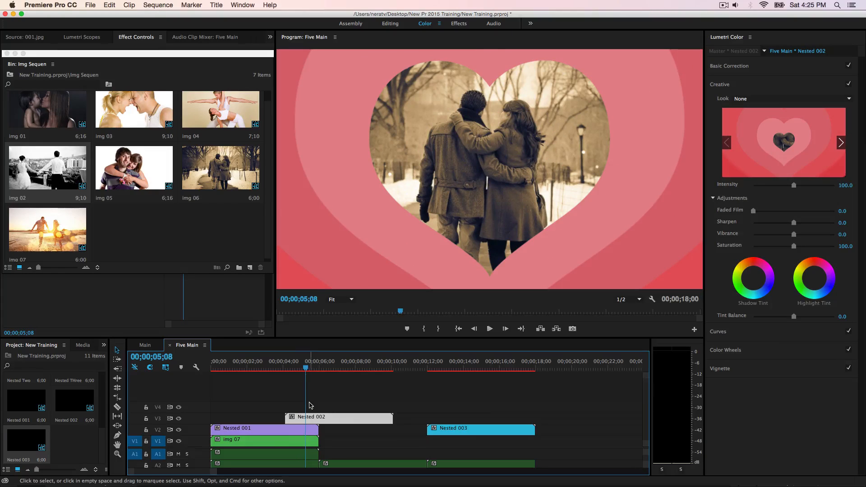
pyautogui.moveTo(319, 418); pyautogui.dragTo(329, 414)
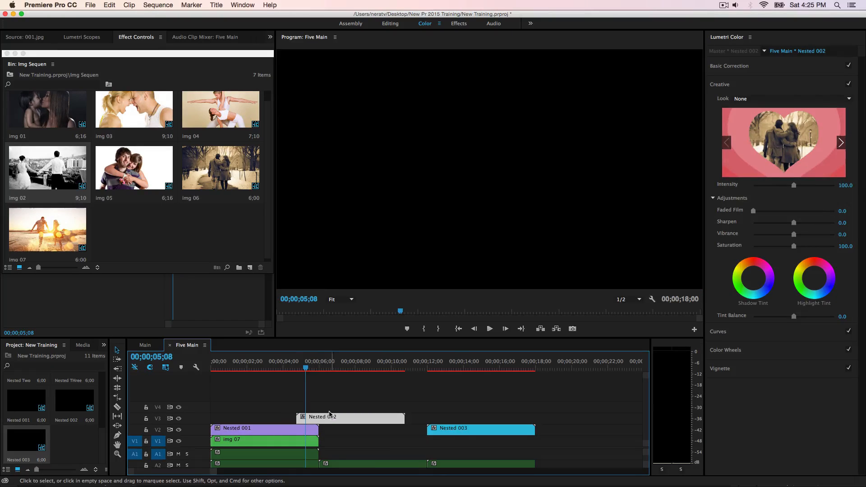
pyautogui.moveTo(305, 370); pyautogui.dragTo(331, 385)
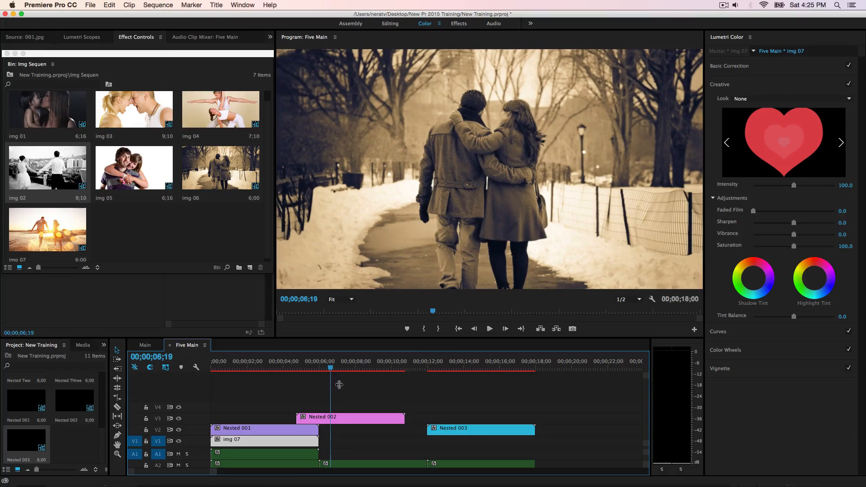
# Step: Move Nested 003 up to track V4 and shift it earlier so it overlaps about the last second of Nested 002
pyautogui.click(460, 433)
pyautogui.moveTo(452, 433); pyautogui.dragTo(414, 410)
pyautogui.moveTo(332, 368); pyautogui.dragTo(407, 386)
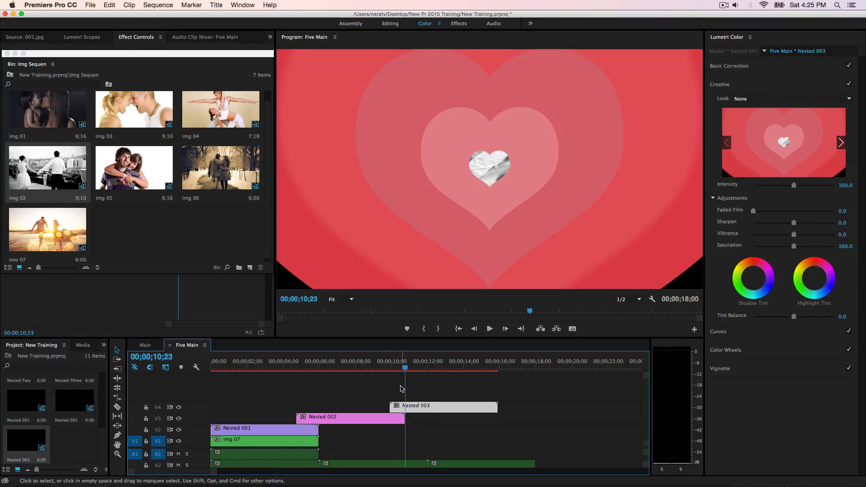
pyautogui.moveTo(402, 409); pyautogui.dragTo(394, 410)
pyautogui.click(369, 366)
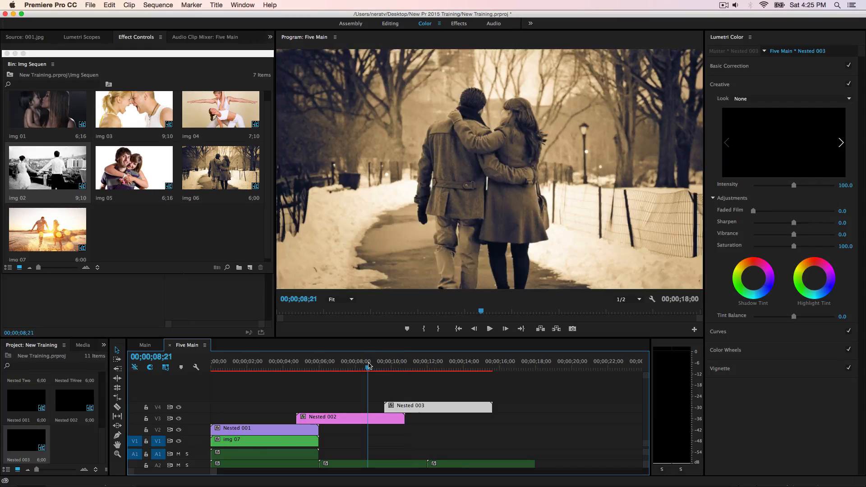
pyautogui.moveTo(368, 367); pyautogui.dragTo(397, 378)
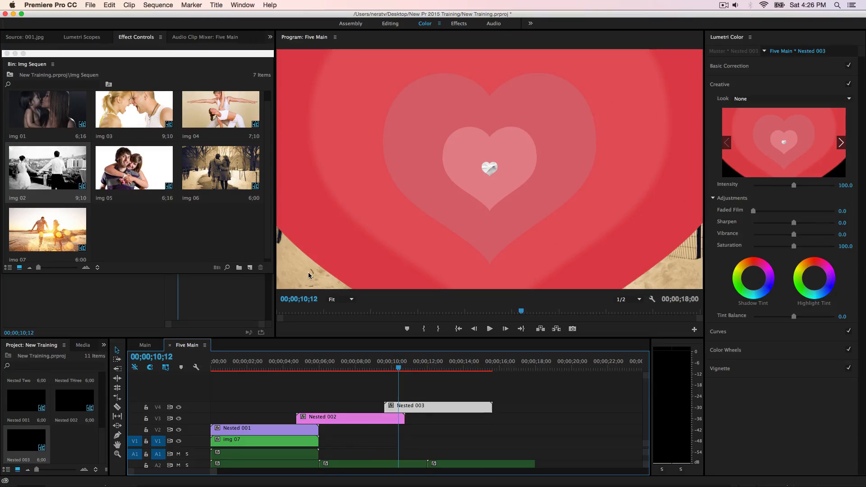
pyautogui.moveTo(399, 368); pyautogui.dragTo(479, 378)
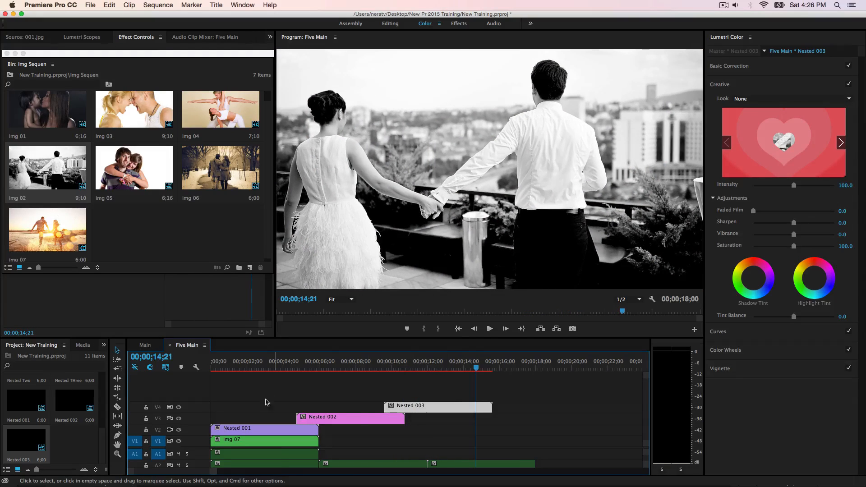
# Step: Increase the height of video track V1 in the Five Main timeline
pyautogui.moveTo(189, 436); pyautogui.dragTo(188, 424)
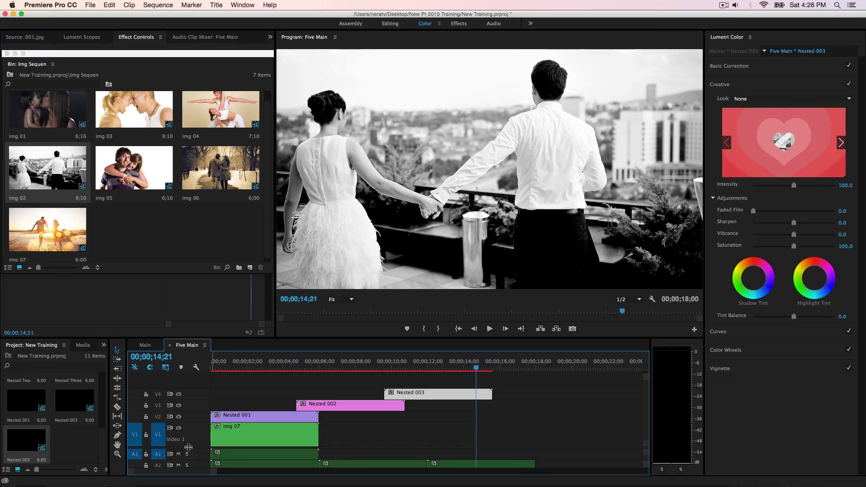
pyautogui.scroll(-2, 188, 447)
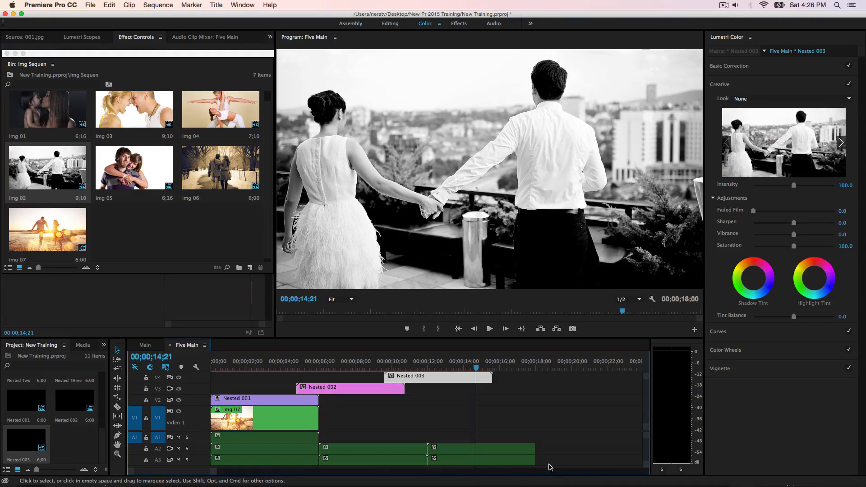
# Step: Try deleting img 07 together with the audio clips on tracks A1 to A3, and undo the deletion
pyautogui.moveTo(550, 467); pyautogui.dragTo(275, 374)
pyautogui.rightClick(277, 444)
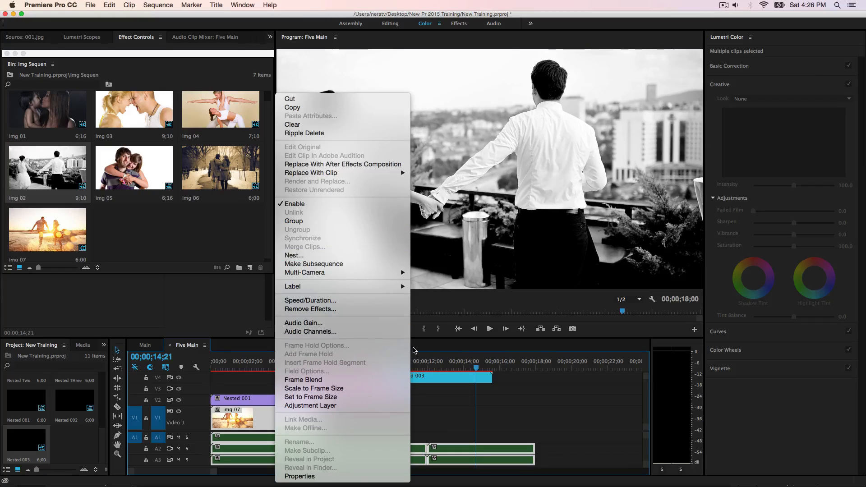
pyautogui.click(534, 404)
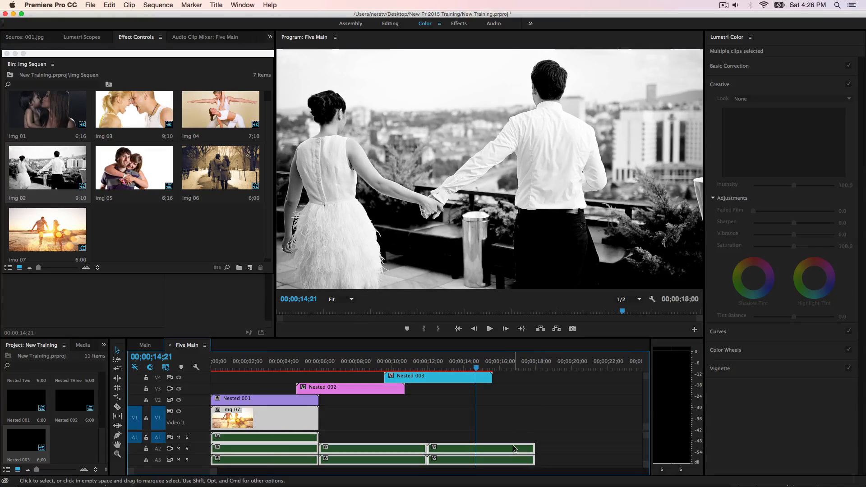
pyautogui.press('Delete')
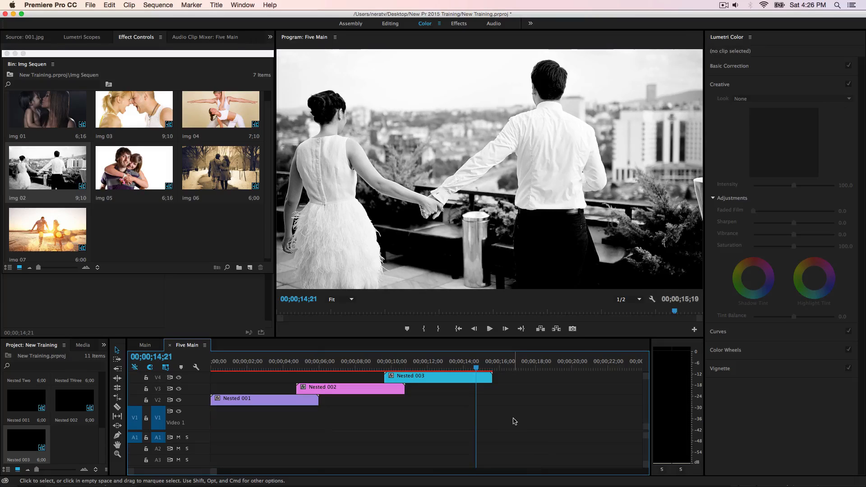
pyautogui.click(215, 368)
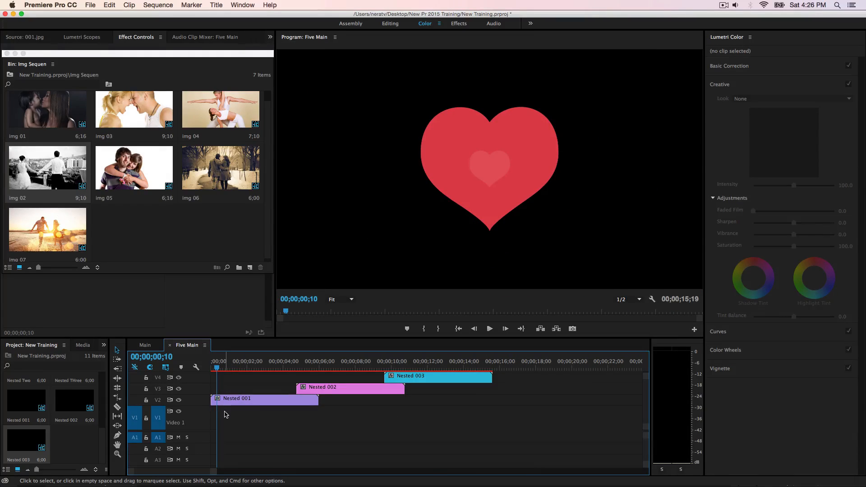
pyautogui.press('super+z')
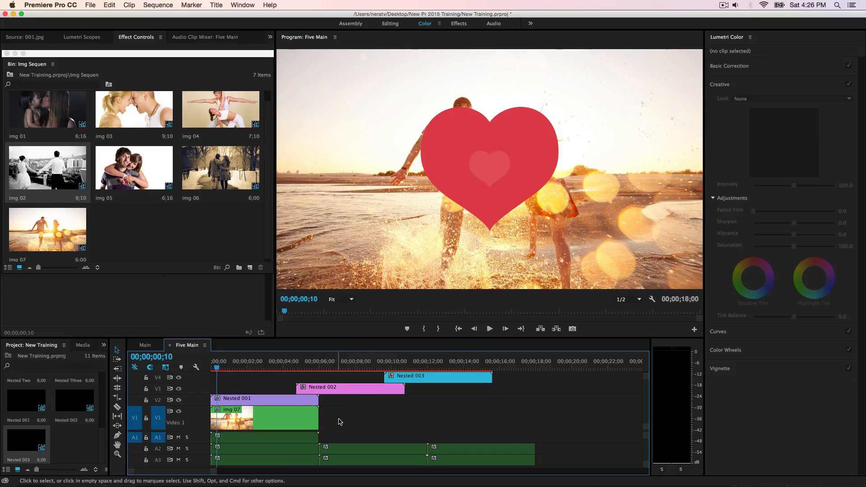
# Step: Delete only the audio clips on tracks A1 to A3, keeping img 07 on V1
pyautogui.moveTo(567, 468); pyautogui.dragTo(302, 444)
pyautogui.press('Delete')
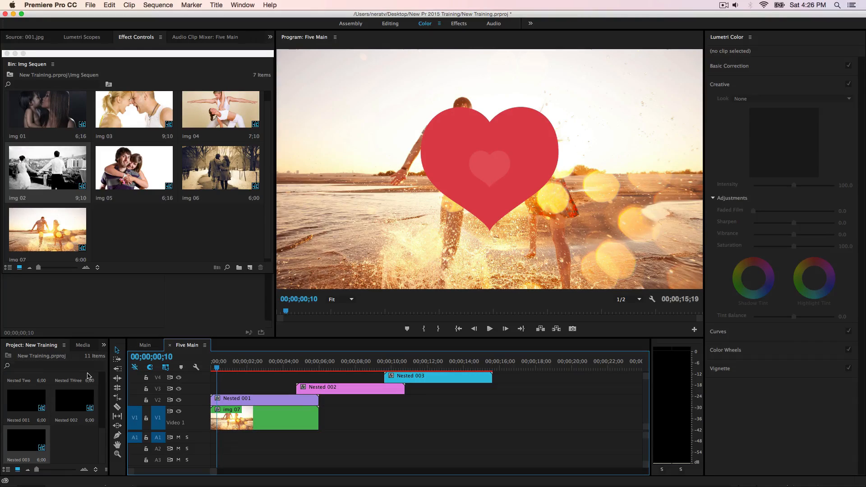
pyautogui.click(104, 345)
pyautogui.click(121, 360)
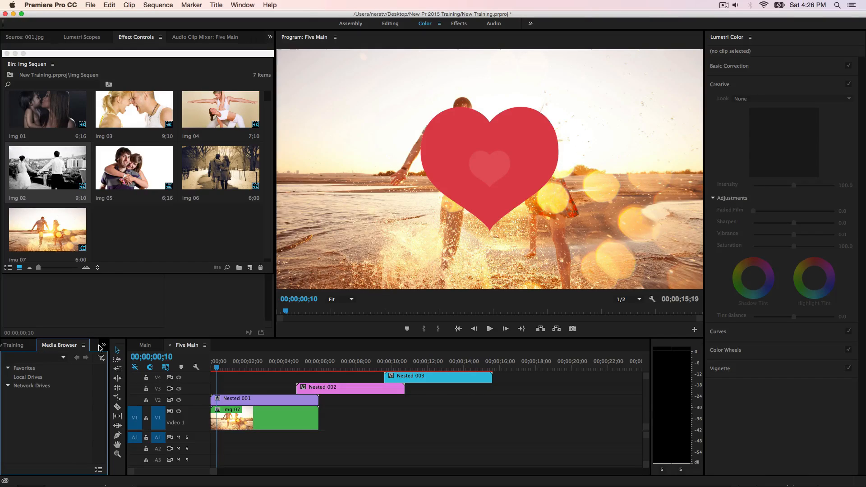
pyautogui.click(103, 345)
pyautogui.click(118, 354)
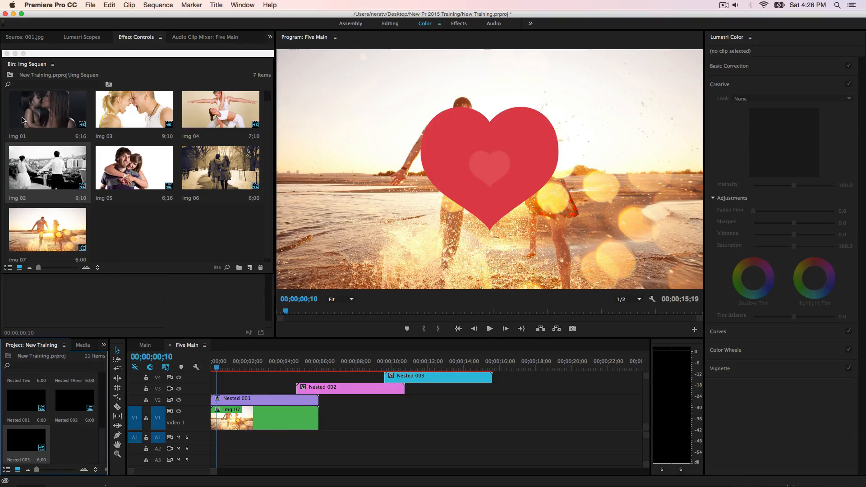
# Step: Place the last-side audio clip from the Clips bin on track A1 at the start of the sequence
pyautogui.click(10, 74)
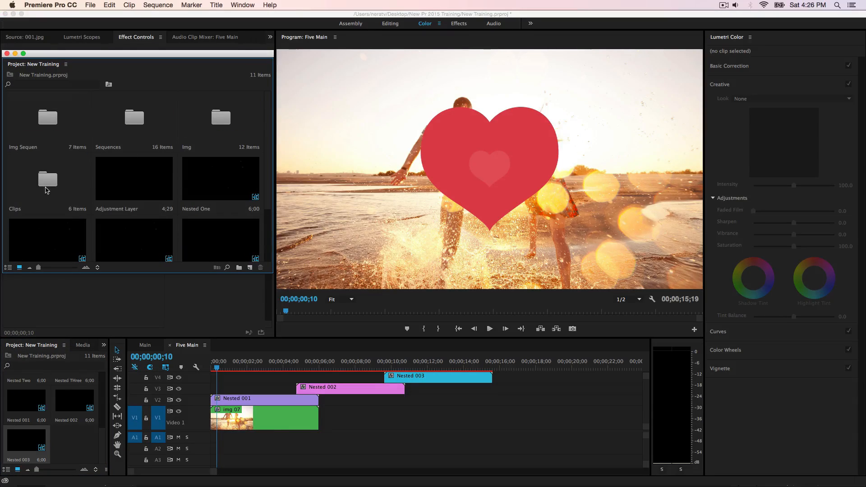
pyautogui.doubleClick(47, 190)
pyautogui.moveTo(96, 145); pyautogui.dragTo(212, 435)
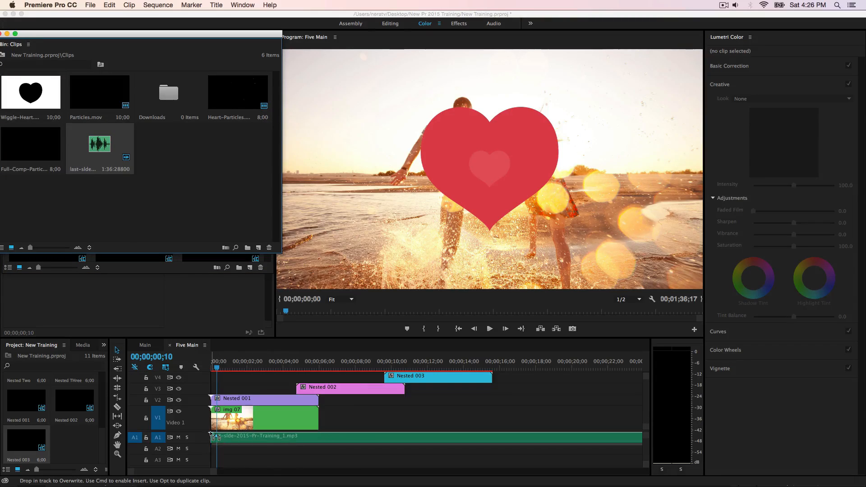
# Step: Split the last-side audio at 00;00;15;18, where Nested 003 ends, and delete the remainder
pyautogui.click(218, 371)
pyautogui.moveTo(218, 371); pyautogui.dragTo(492, 357)
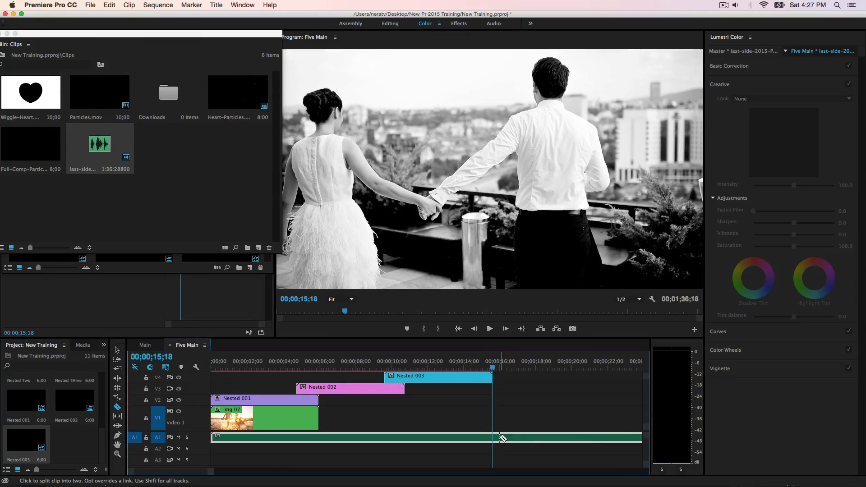
pyautogui.click(503, 438)
pyautogui.press('v')
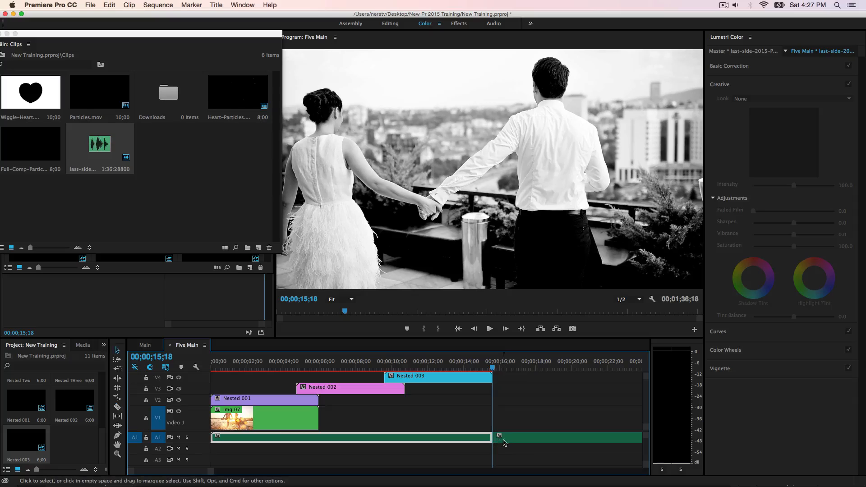
pyautogui.click(505, 442)
pyautogui.press('Delete')
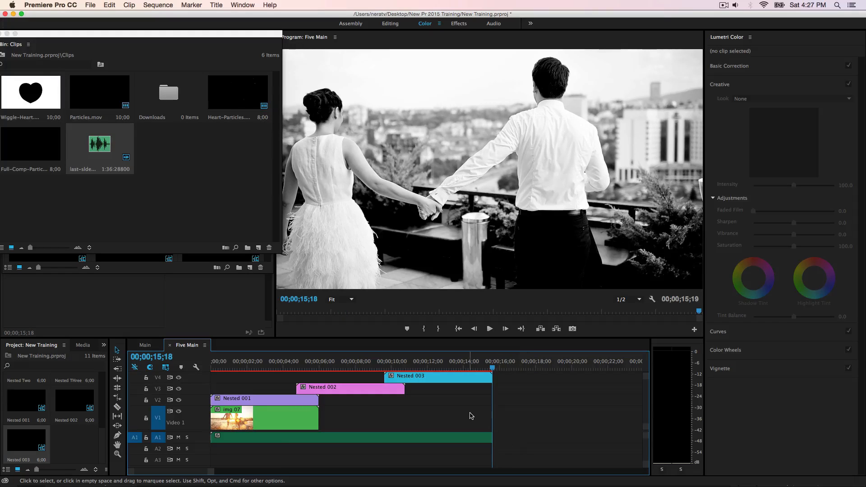
pyautogui.moveTo(494, 369); pyautogui.dragTo(252, 367)
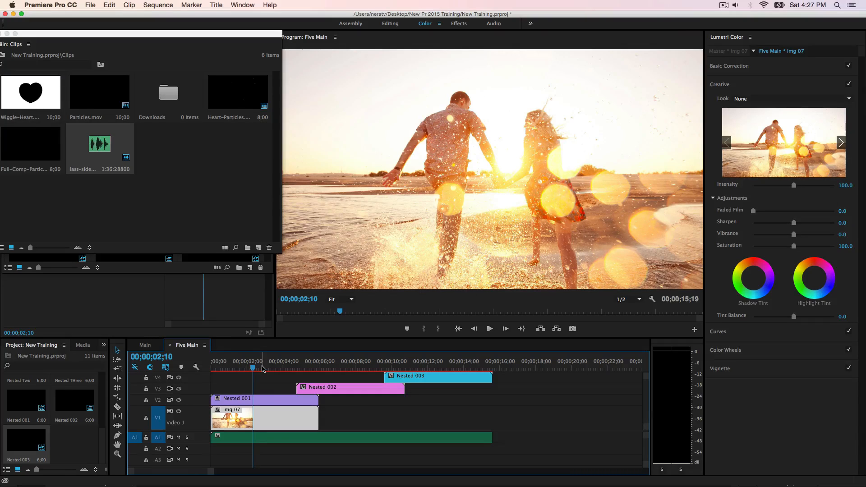
# Step: Switch to Photoshop and change the fill colour of heart layer 1 in heart-five.psd to green
pyautogui.moveTo(407, 485)
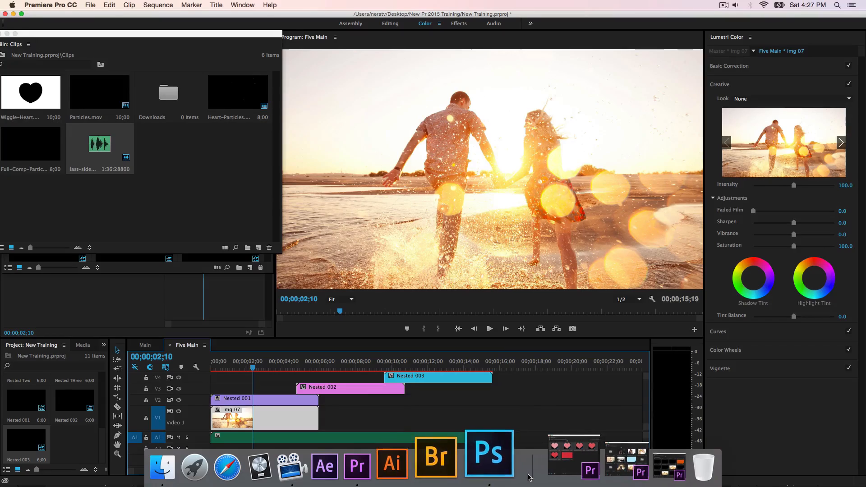
pyautogui.click(511, 464)
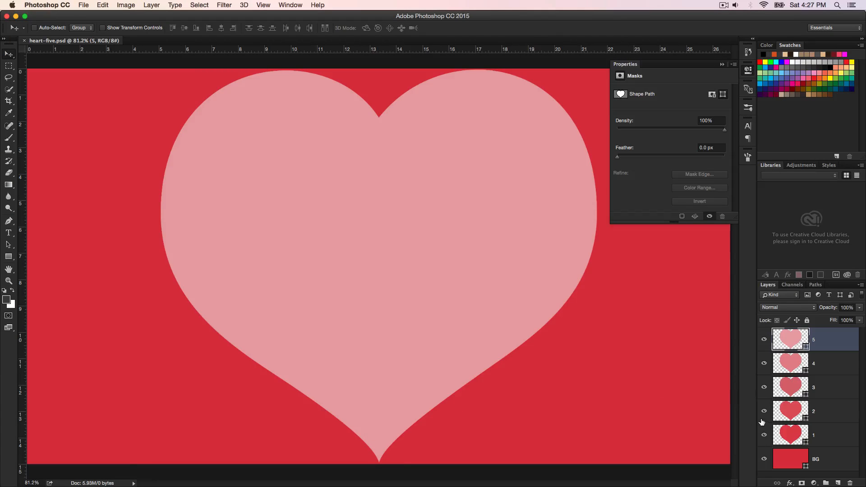
pyautogui.click(791, 429)
pyautogui.doubleClick(805, 443)
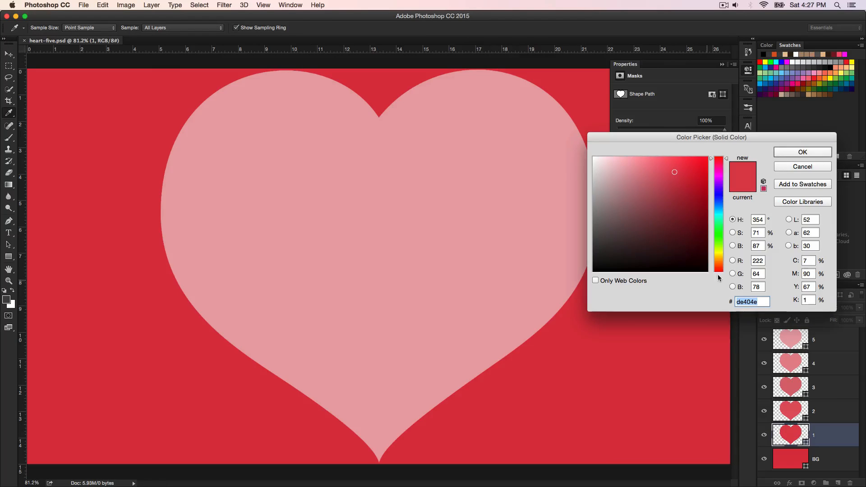
pyautogui.click(721, 235)
pyautogui.click(802, 152)
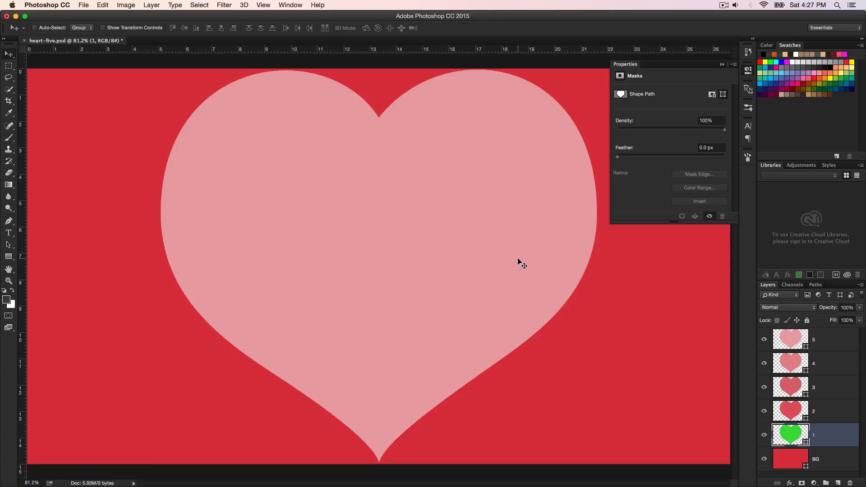
# Step: Save heart-five.psd, switch to Premiere Pro and preview the recoloured heart in Five Main at 00;00;05;07
pyautogui.press('super+s')
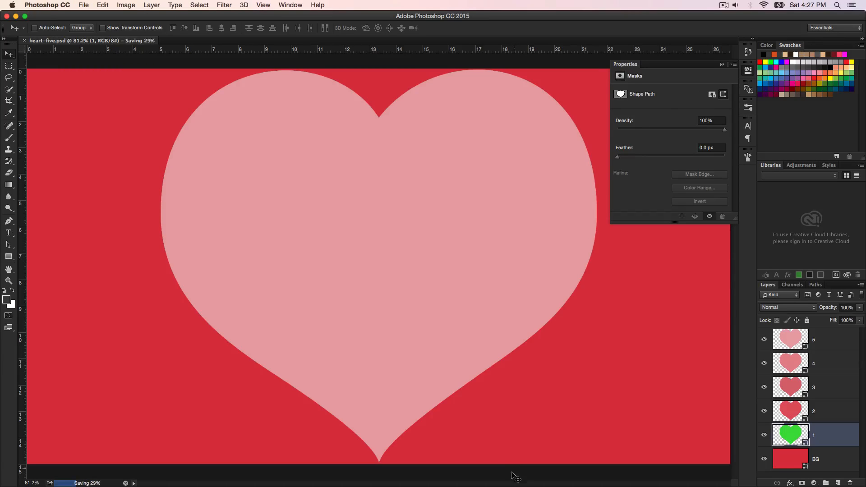
pyautogui.moveTo(510, 486)
pyautogui.click(417, 453)
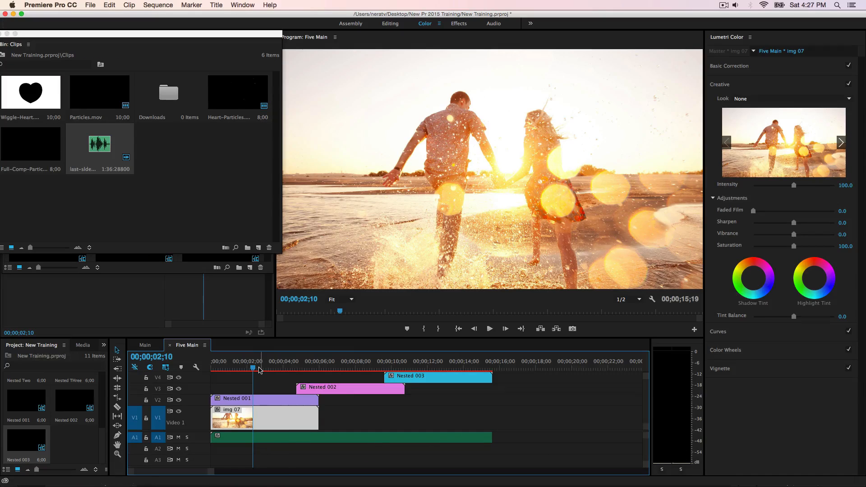
pyautogui.moveTo(253, 370); pyautogui.dragTo(306, 384)
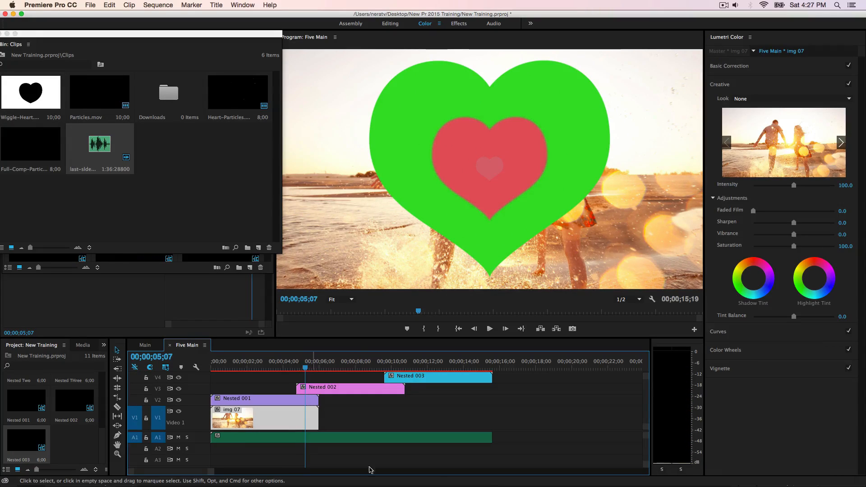
# Step: Switch to Photoshop and examine the available custom shapes for the Custom Shape tool, keeping heart layer 1 selected
pyautogui.moveTo(489, 486)
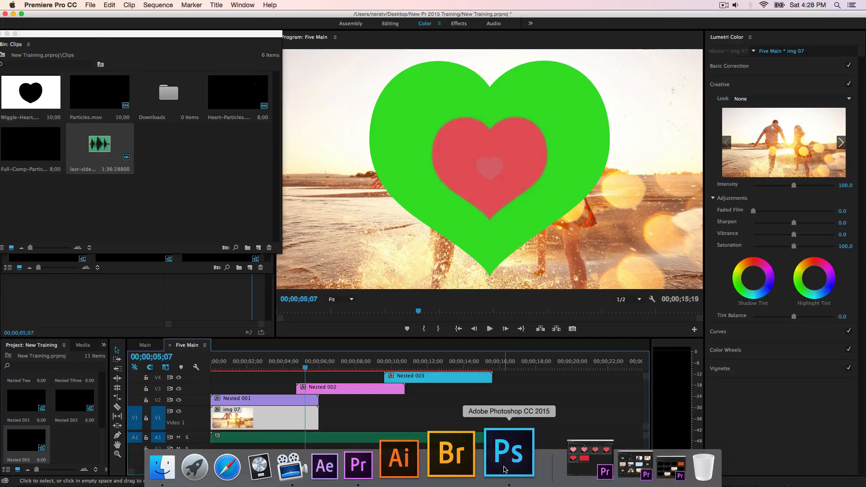
pyautogui.click(504, 469)
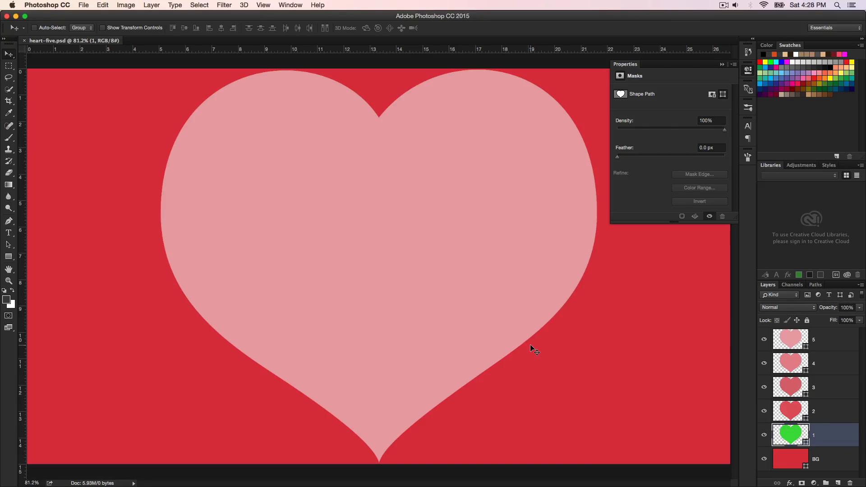
pyautogui.press('u')
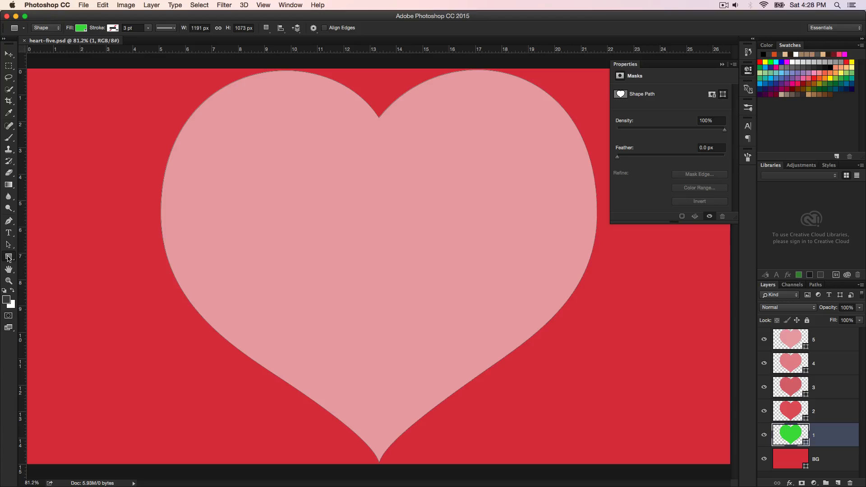
pyautogui.click(8, 259)
pyautogui.click(56, 296)
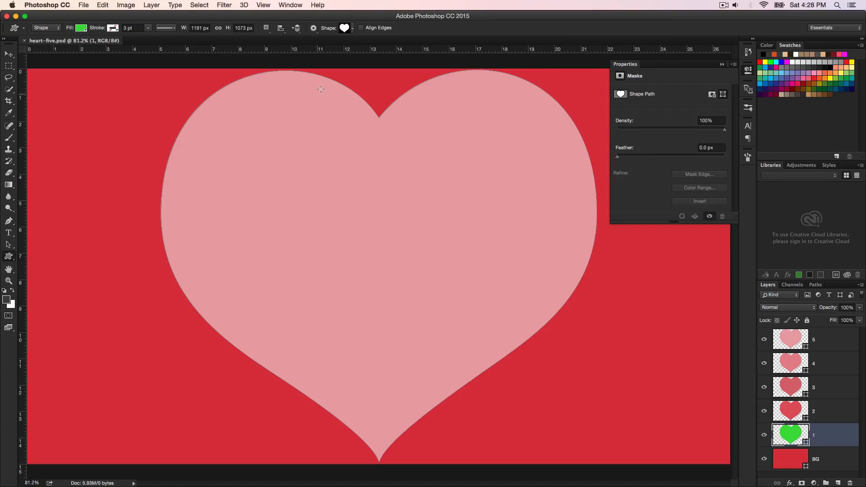
pyautogui.click(352, 29)
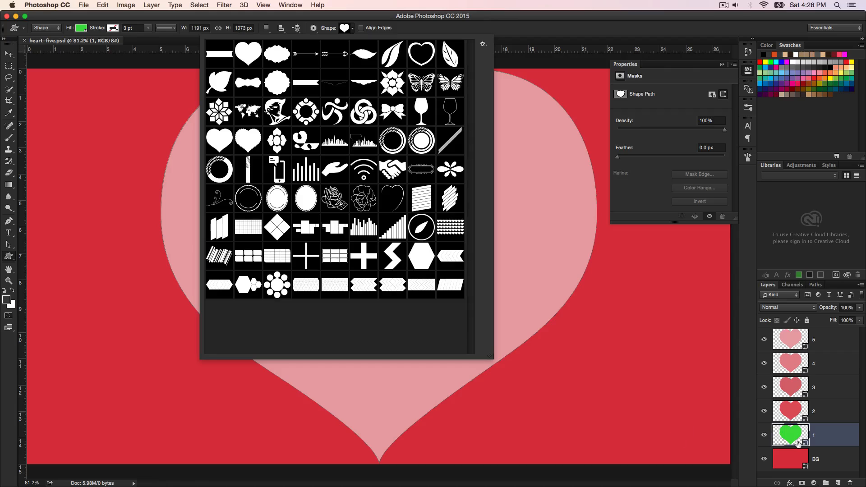
pyautogui.click(797, 440)
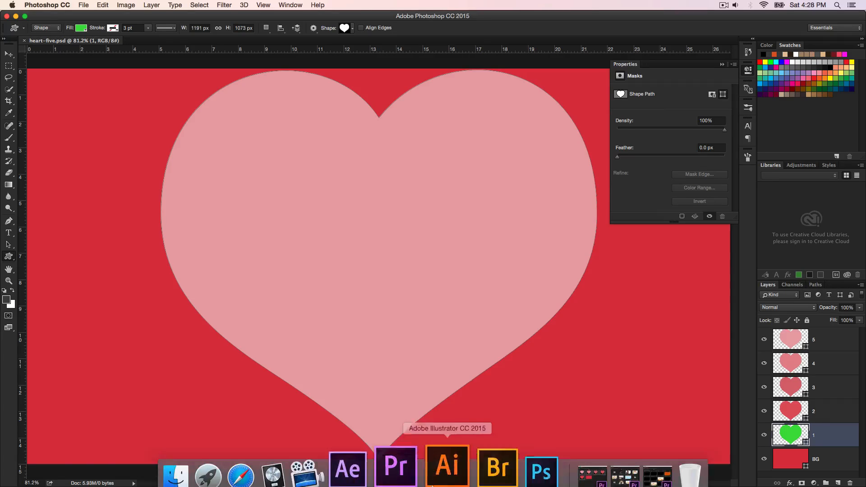
# Step: Switch to Premiere Pro and preview the Main sequence near its start, at 00;00;00;14
pyautogui.click(408, 454)
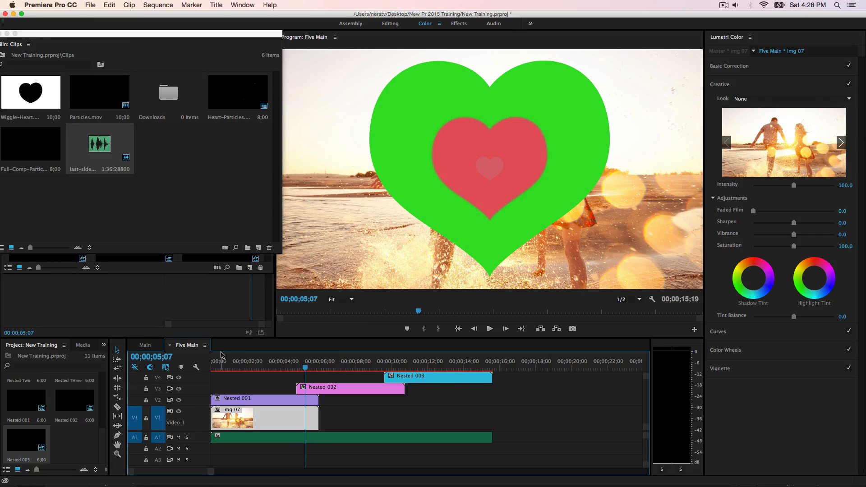
pyautogui.click(145, 345)
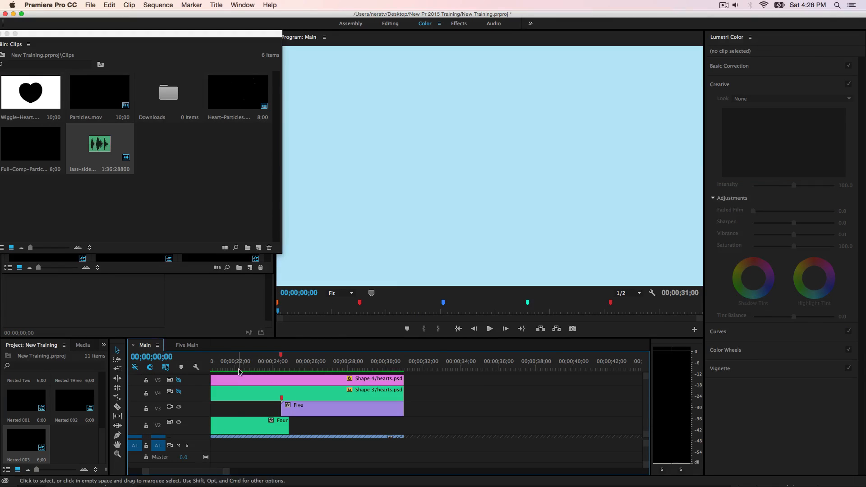
pyautogui.moveTo(231, 370); pyautogui.dragTo(219, 370)
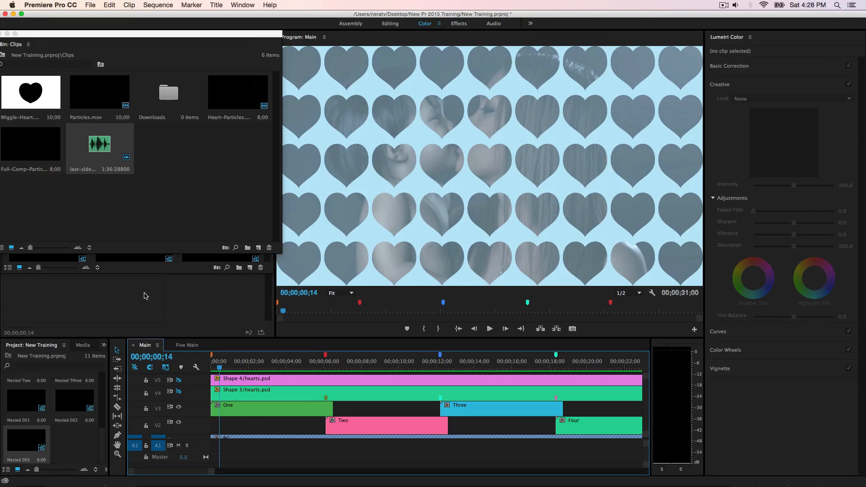
# Step: Close the Clips bin and open the Main-Three sequence from the Sequences bin
pyautogui.click(1, 34)
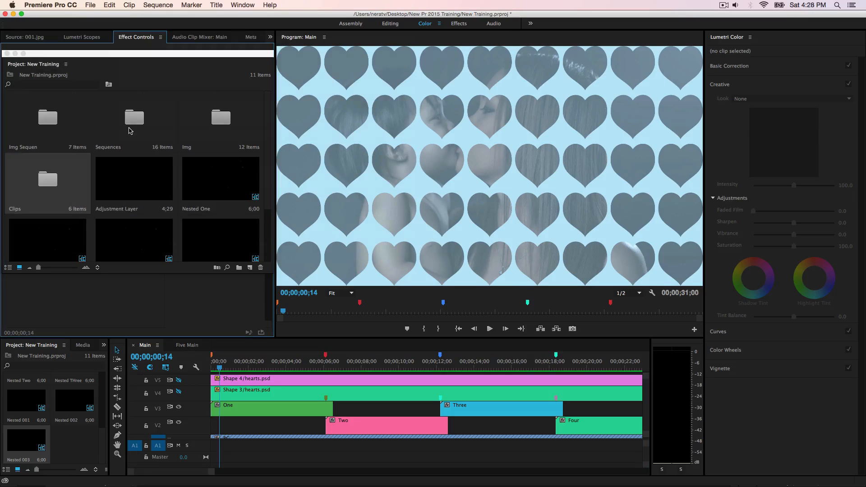
pyautogui.doubleClick(130, 130)
pyautogui.scroll(2, 200, 239)
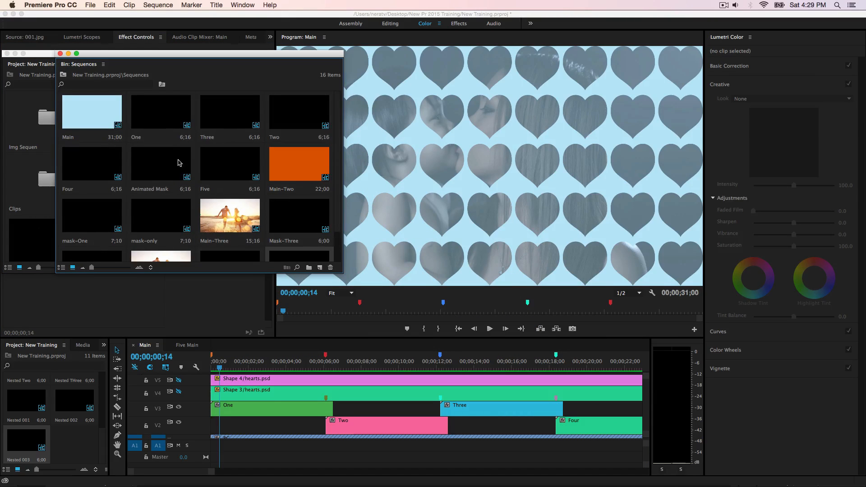
pyautogui.click(149, 122)
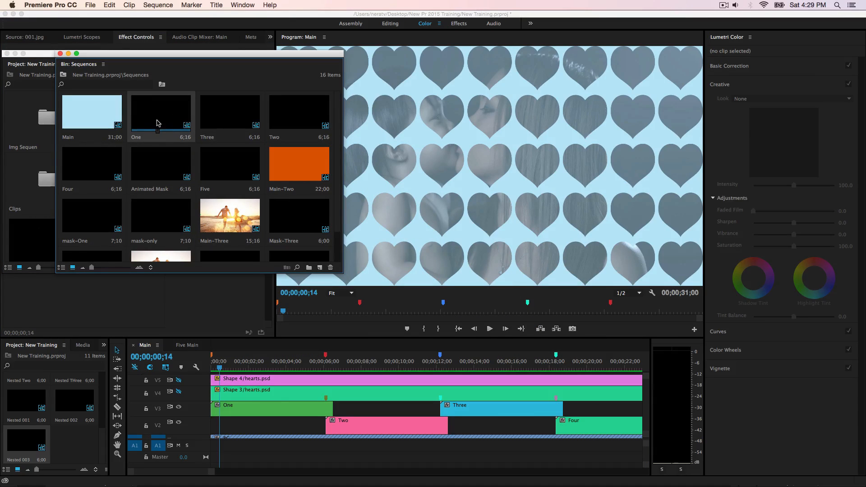
pyautogui.click(231, 228)
pyautogui.doubleClick(224, 221)
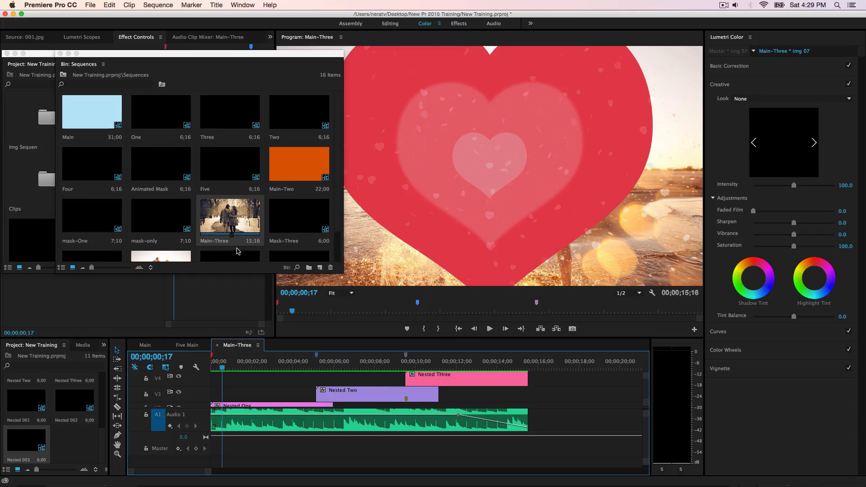
# Step: Play back Main-Three from the start and move the playhead to 00;00;12;04, where the audio fade begins
pyautogui.moveTo(214, 372); pyautogui.dragTo(179, 375)
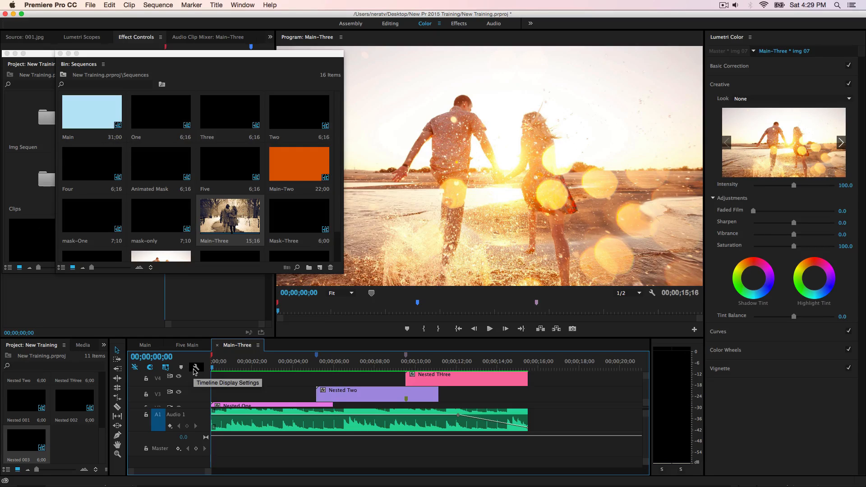
pyautogui.press('space')
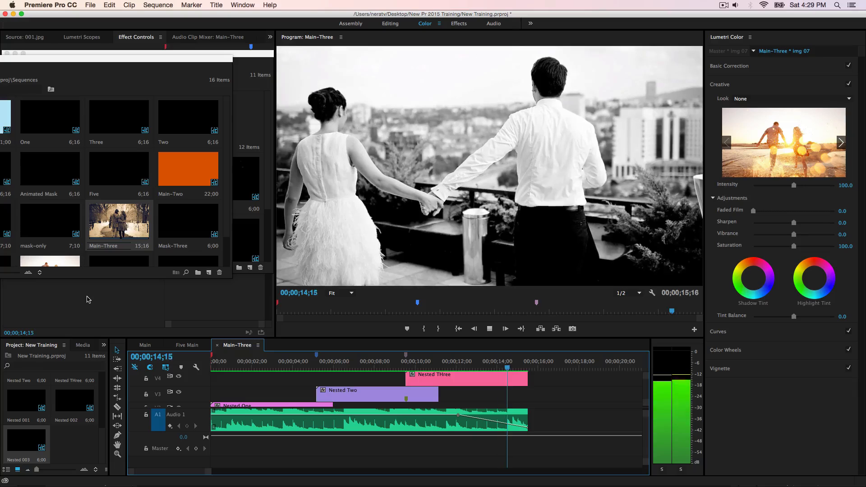
pyautogui.moveTo(481, 367); pyautogui.dragTo(460, 367)
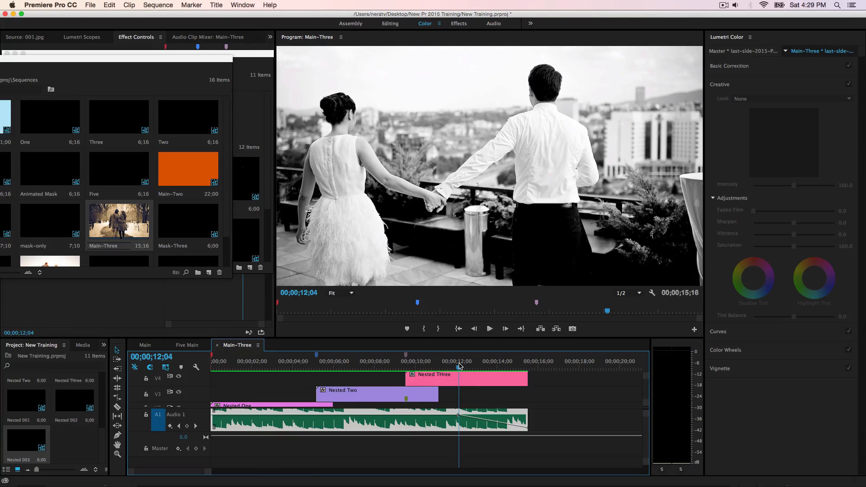
pyautogui.moveTo(520, 469)
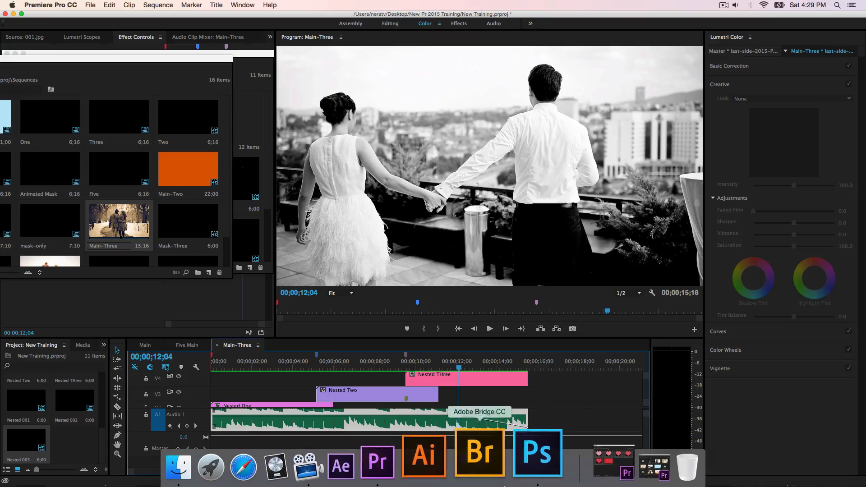